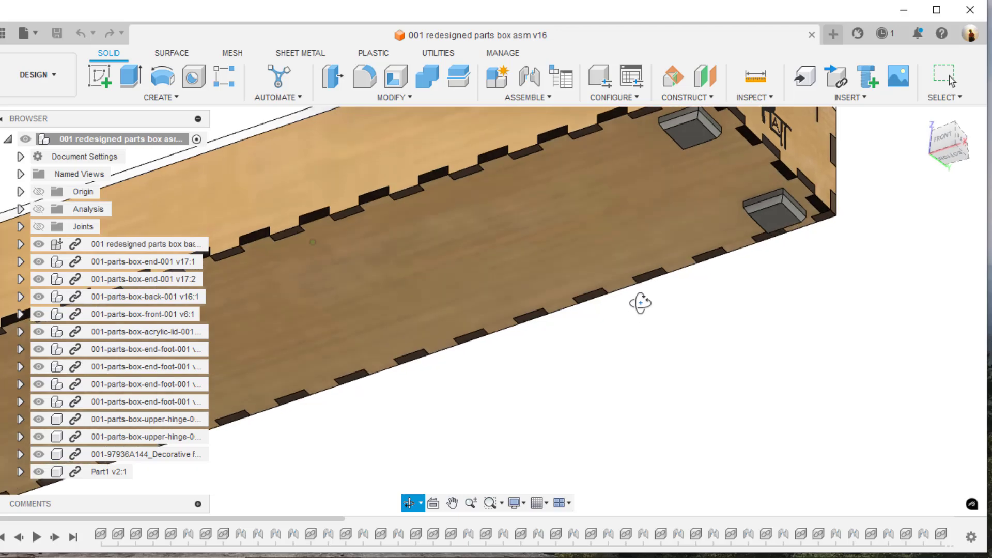
# Step: Create a new design and save it as 002-pb-plastic-footer in the 005 class simple parts box folder
pyautogui.press('Escape')
pyautogui.keyDown('shift'); pyautogui.moveTo(715, 308); pyautogui.dragTo(625, 354, button='middle'); pyautogui.keyUp('shift')
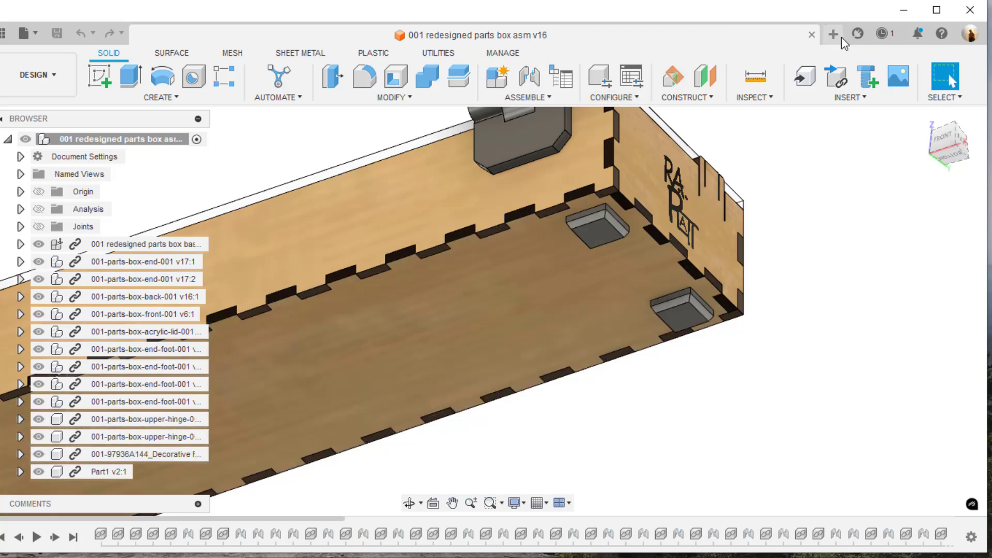
pyautogui.click(833, 34)
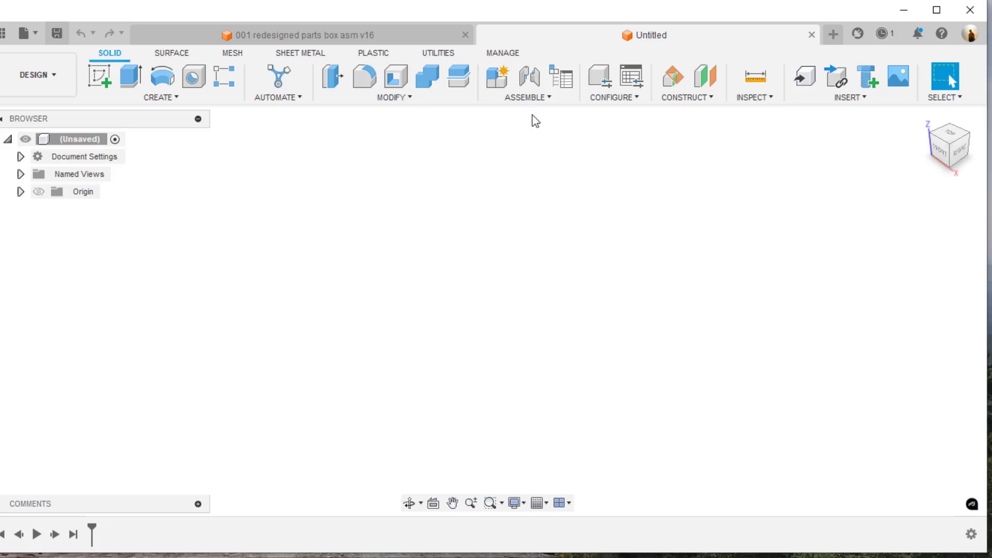
pyautogui.hotkey('ctrl', 's')
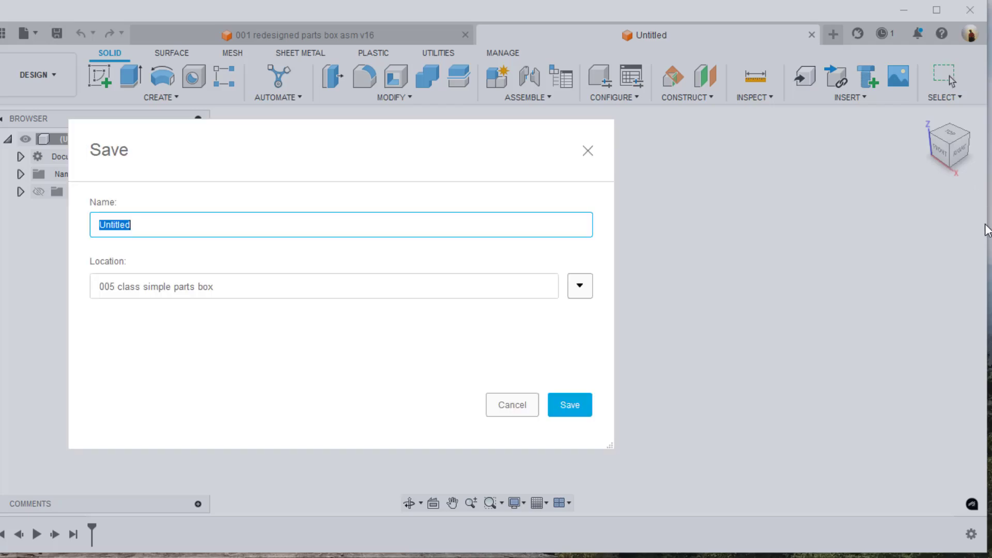
pyautogui.write('002-pb-plastic-footer')
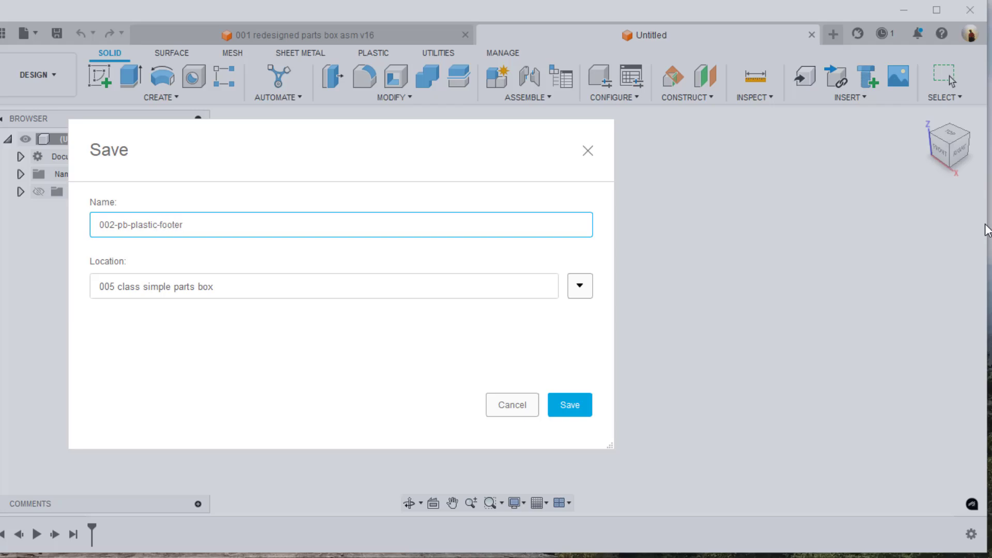
pyautogui.hotkey('shift', 'Left')
pyautogui.hotkey('shift', 'Left')
pyautogui.hotkey('shift', 'Left')
pyautogui.hotkey('shift', 'Left')
pyautogui.hotkey('shift', 'Left')
pyautogui.hotkey('shift', 'Left')
pyautogui.hotkey('shift', 'Left')
pyautogui.hotkey('shift', 'Left')
pyautogui.hotkey('shift', 'Left')
pyautogui.hotkey('shift', 'Left')
pyautogui.hotkey('shift', 'Left')
pyautogui.hotkey('shift', 'Left')
pyautogui.hotkey('shift', 'Left')
pyautogui.hotkey('shift', 'Left')
pyautogui.hotkey('shift', 'Left')
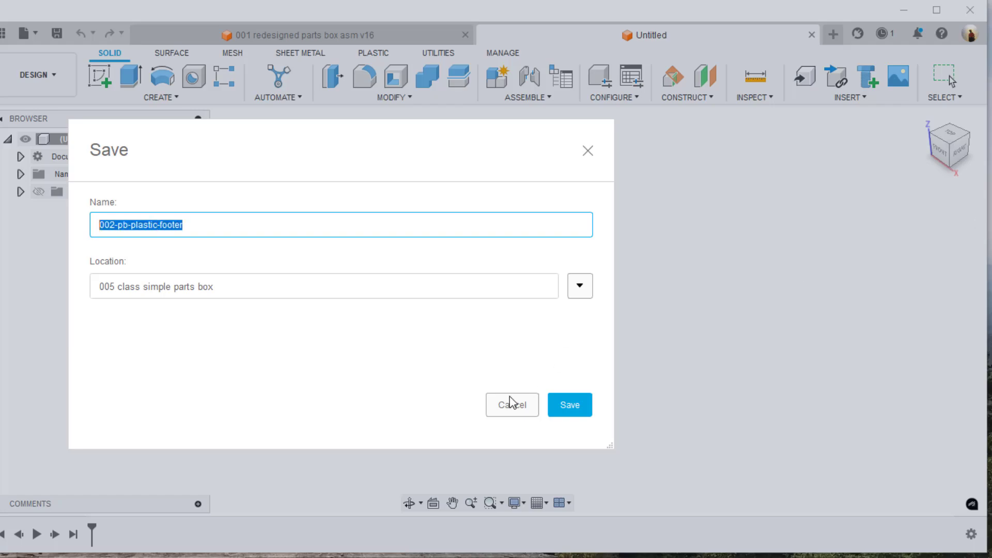
pyautogui.click(568, 402)
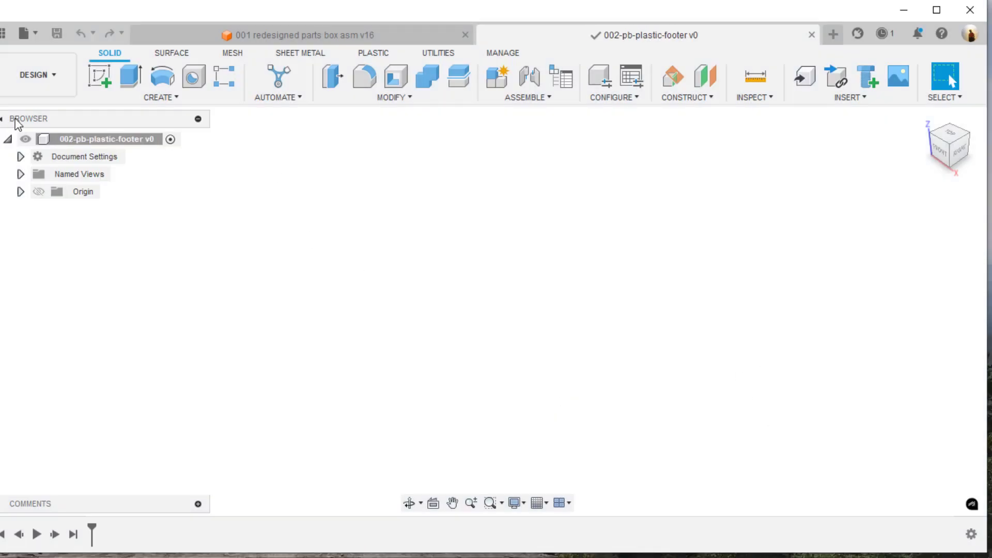
# Step: Create and activate an internal standard component named 002-pb-plastic-footer under the root of the design
pyautogui.rightClick(133, 140)
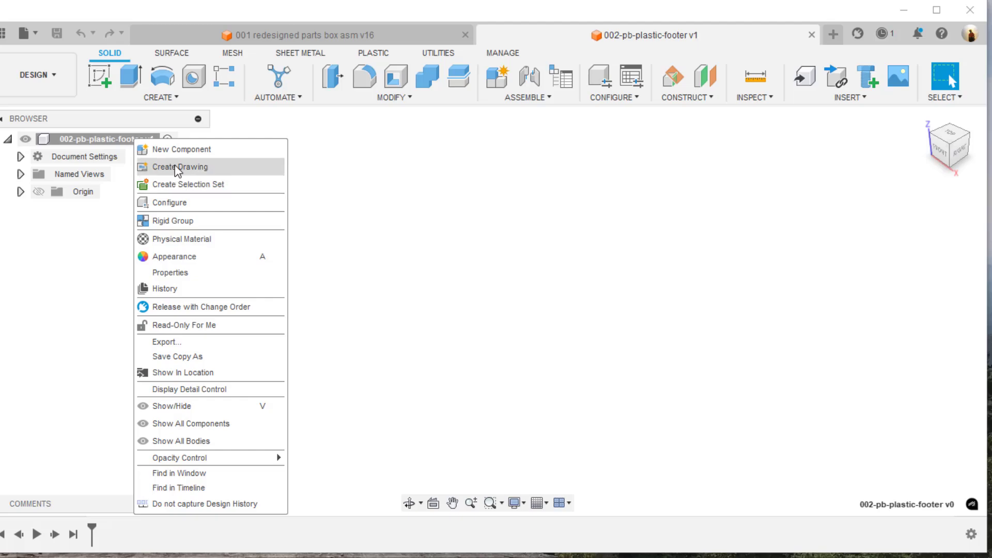
pyautogui.click(178, 150)
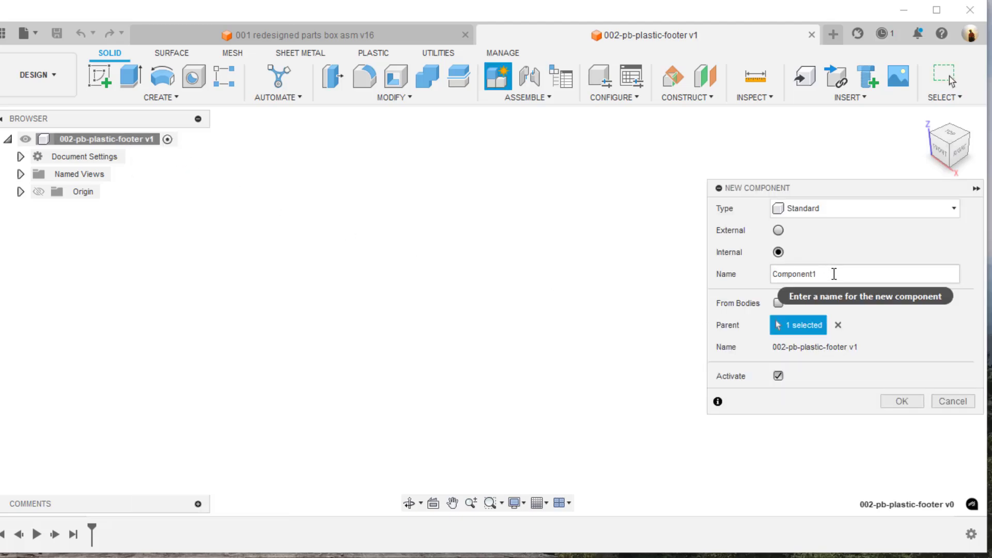
pyautogui.moveTo(832, 273); pyautogui.dragTo(523, 261)
pyautogui.write('002-pb-plastic-footer')
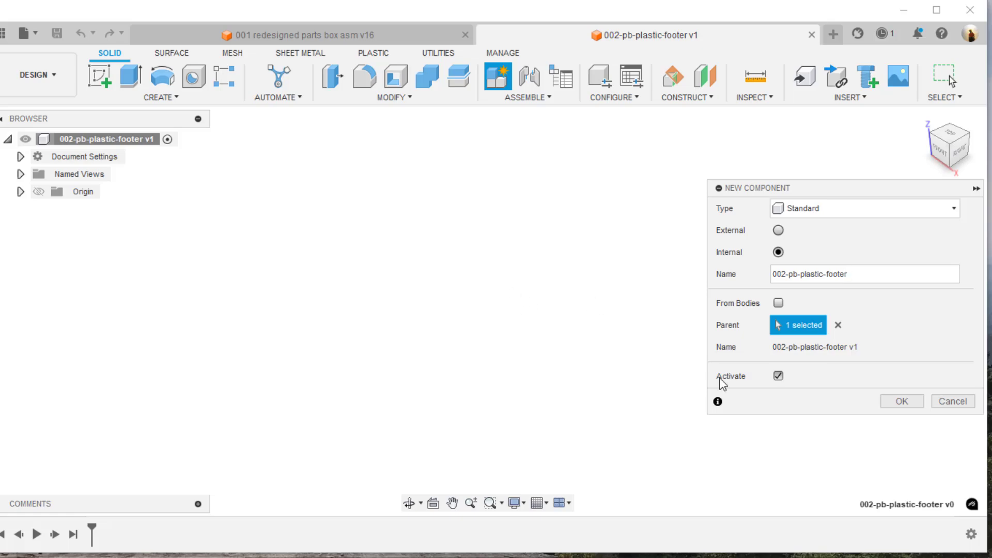
pyautogui.click(903, 405)
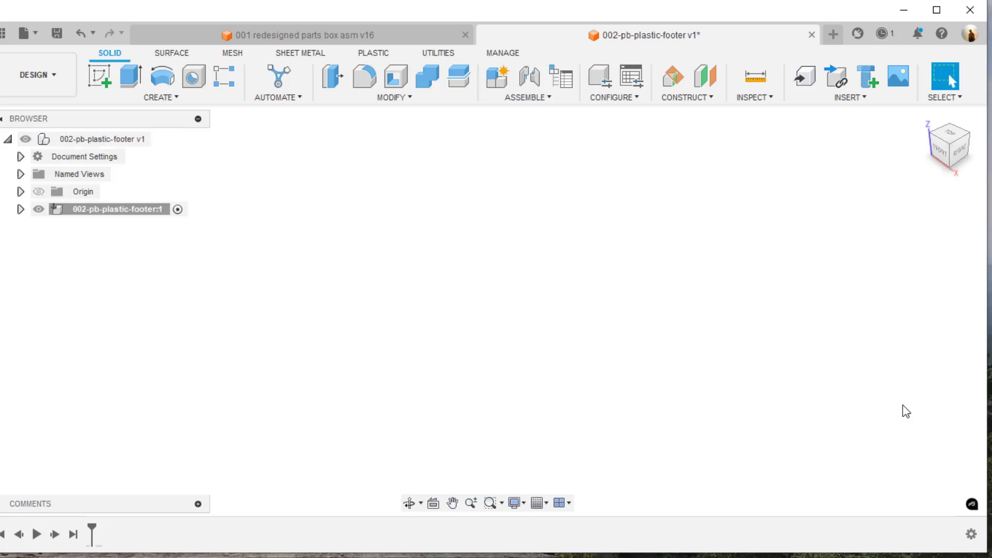
# Step: Start a sketch on the horizontal XY plane and draw a two-point rectangle from the origin, about 24 by 23 mm
pyautogui.click(113, 77)
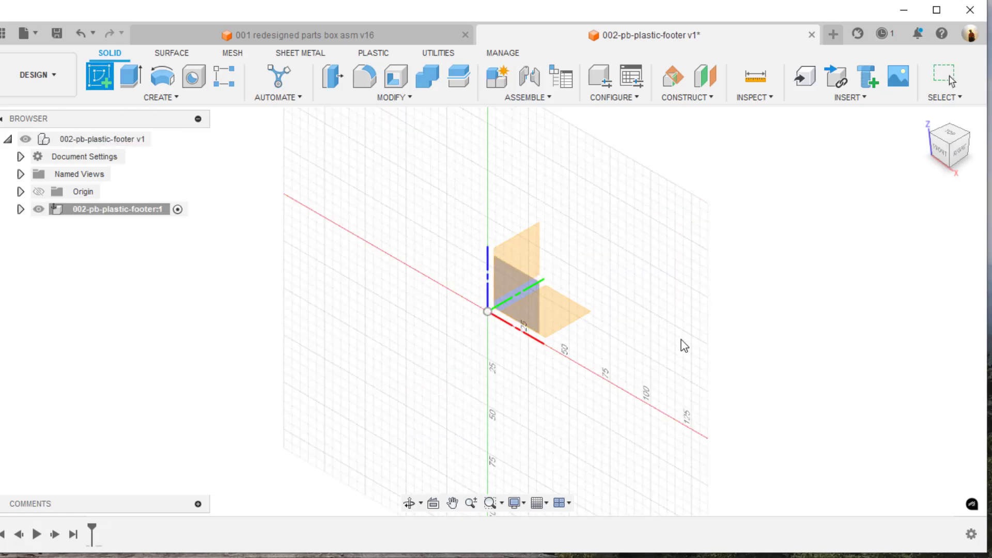
pyautogui.click(562, 320)
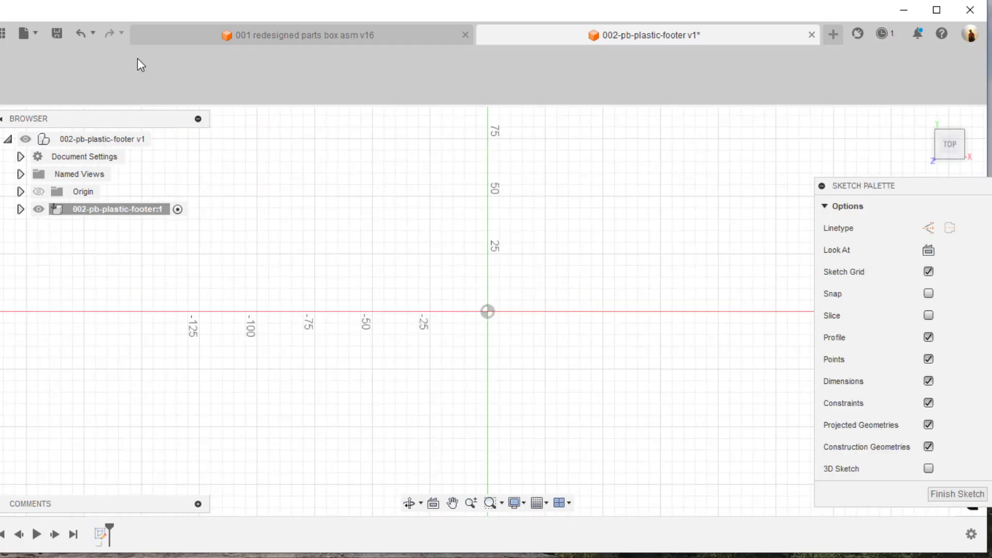
pyautogui.click(140, 83)
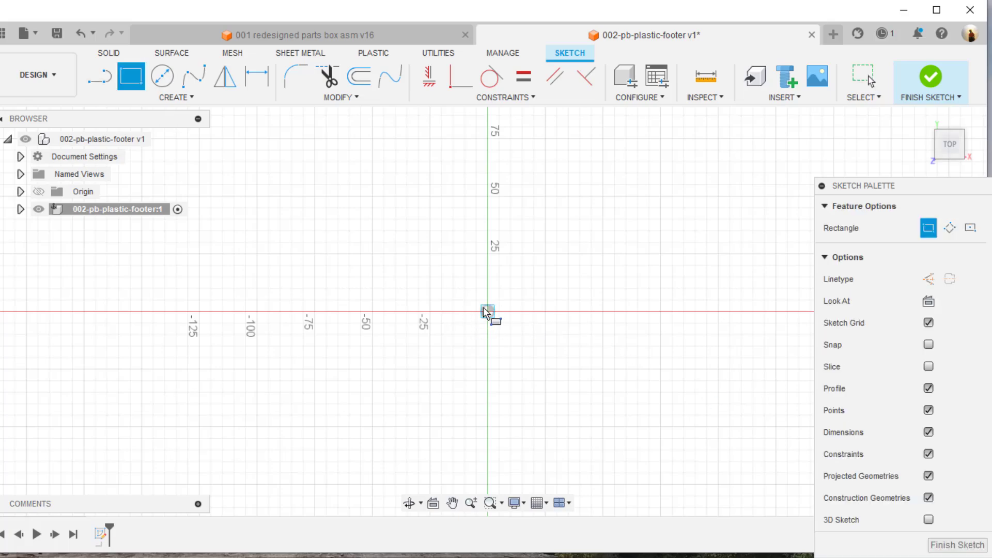
pyautogui.click(487, 311)
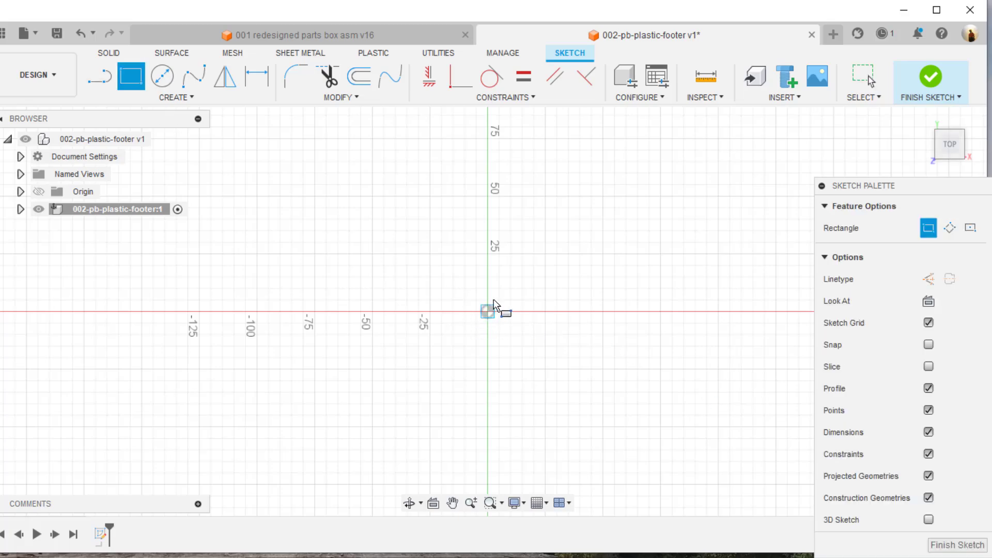
pyautogui.click(545, 263)
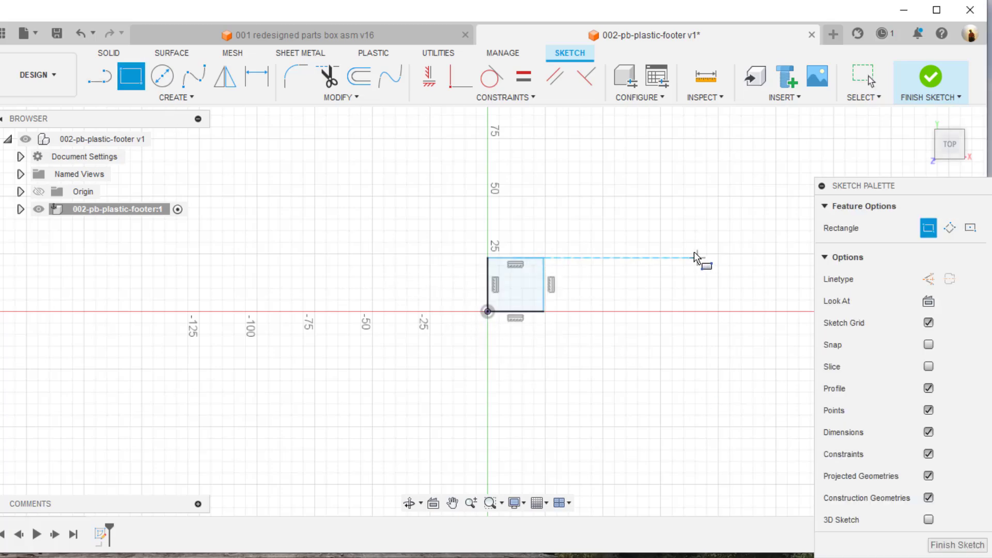
# Step: Dimension the rectangle's height between its two horizontal edges and set it to 12.7 mm
pyautogui.click(256, 79)
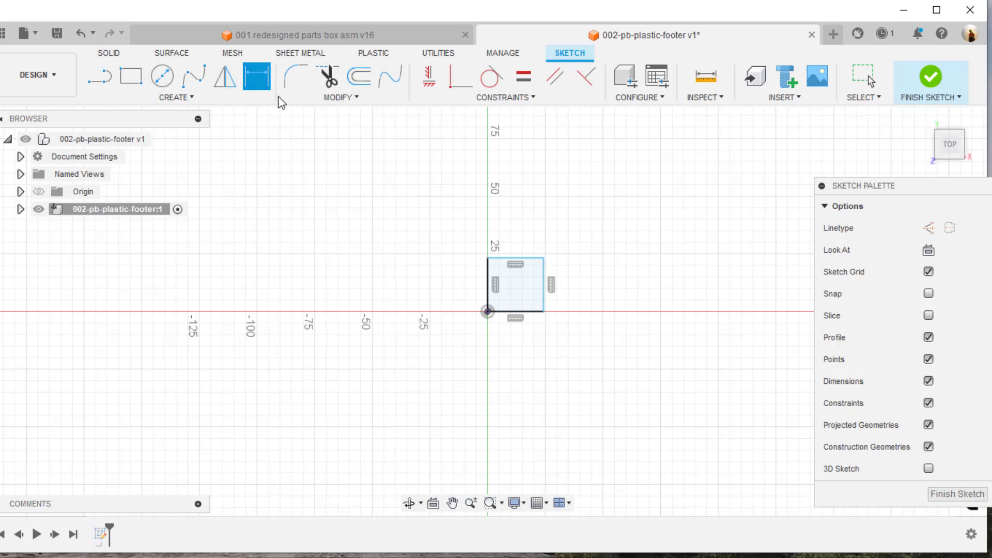
pyautogui.click(514, 259)
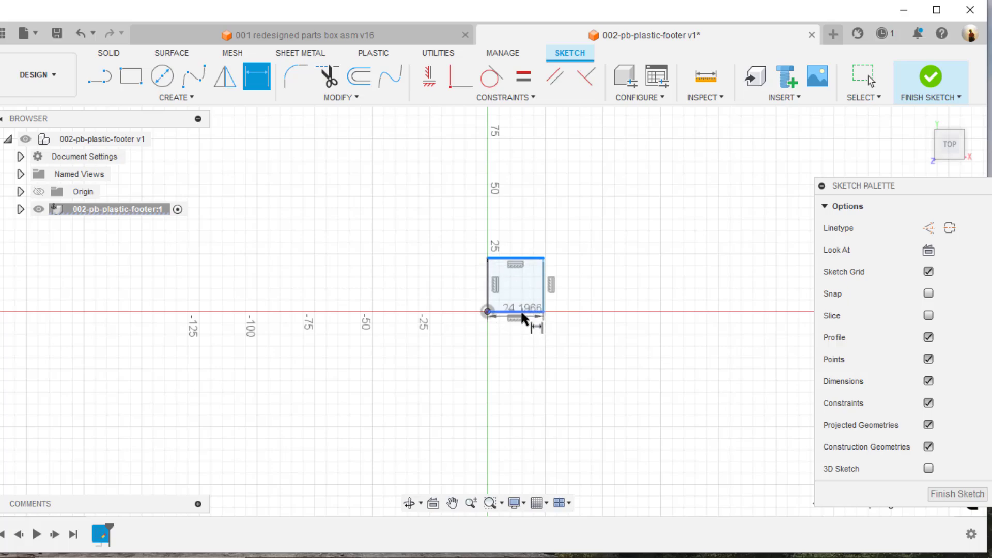
pyautogui.click(487, 311)
pyautogui.click(408, 283)
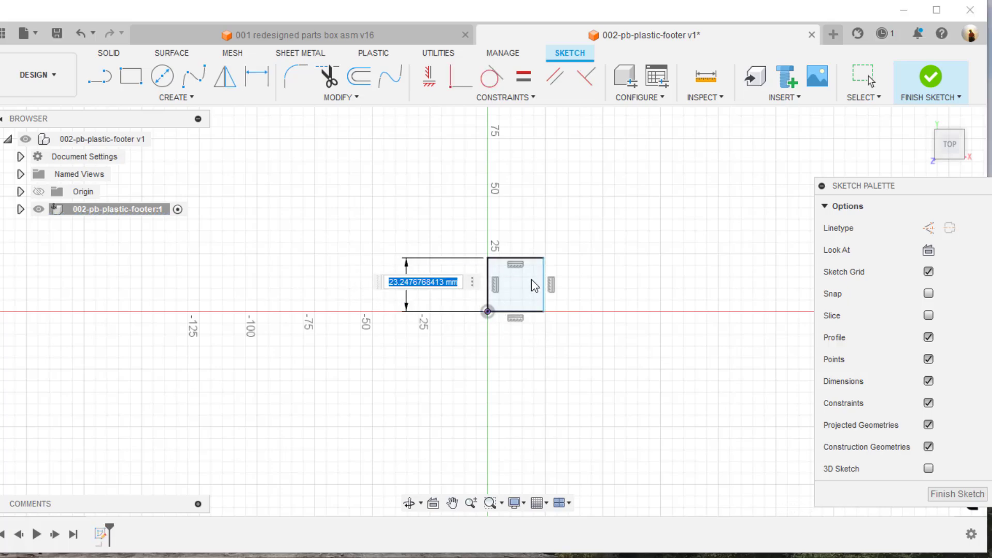
pyautogui.write('12.7')
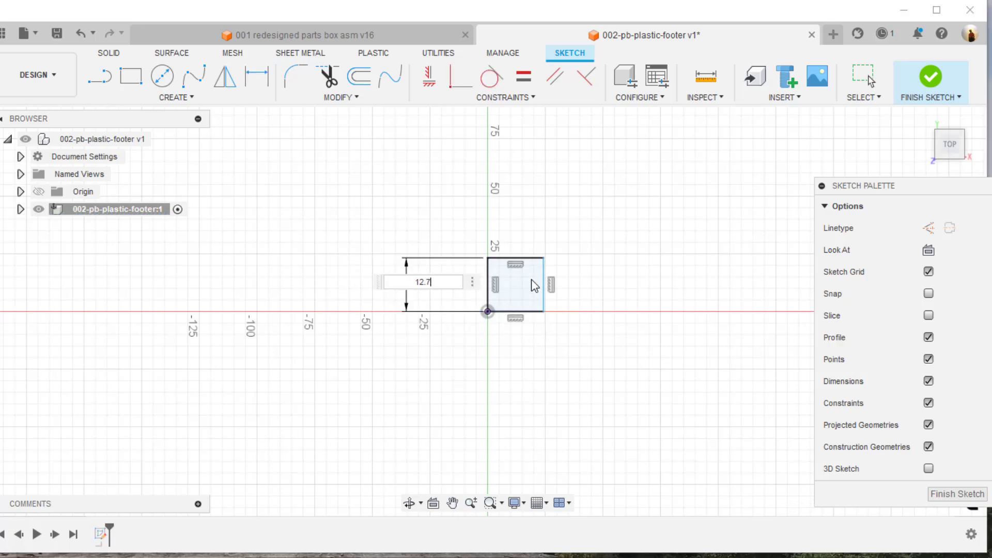
pyautogui.press('Return')
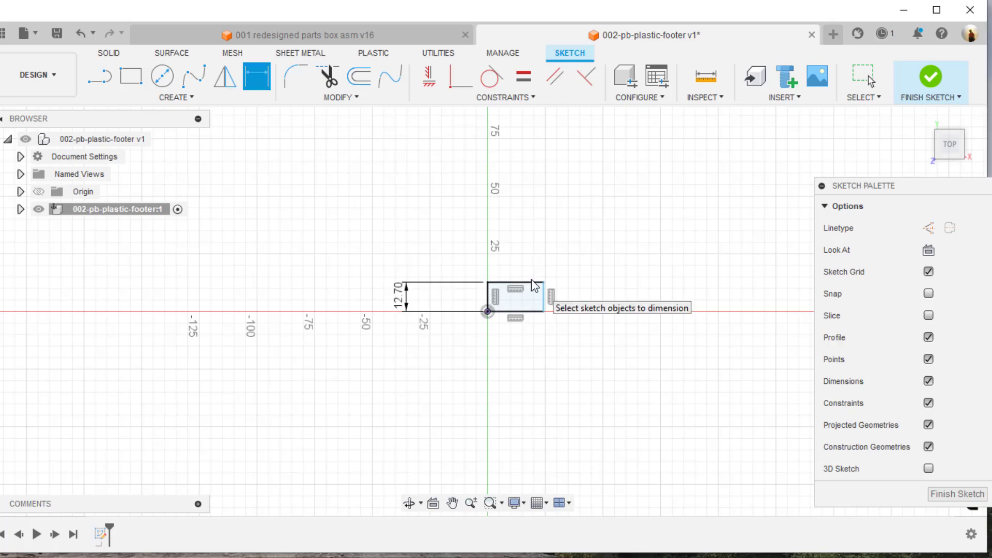
# Step: Dimension the rectangle's width and link it to the height dimension d1 so both sides are equal
pyautogui.click(544, 296)
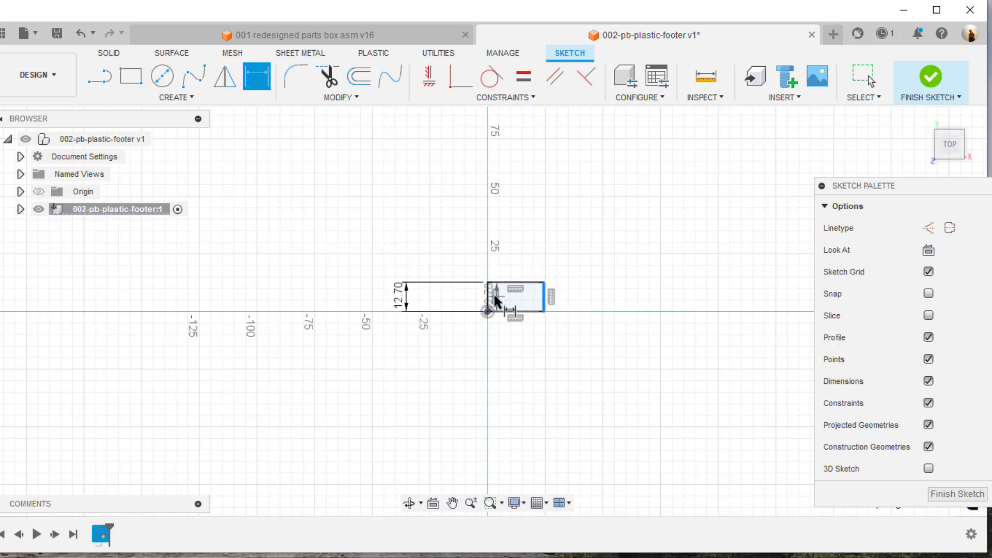
pyautogui.click(488, 299)
pyautogui.click(526, 355)
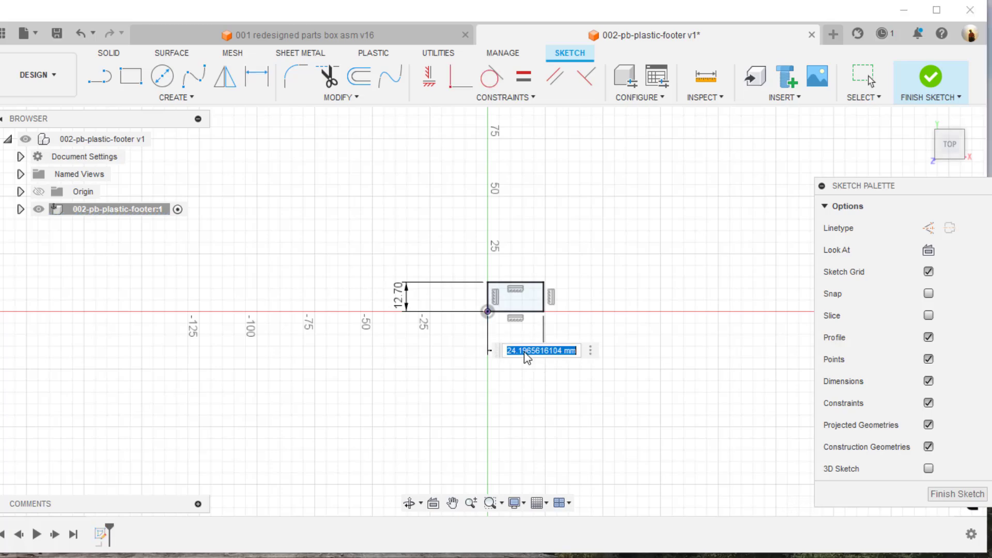
pyautogui.click(396, 296)
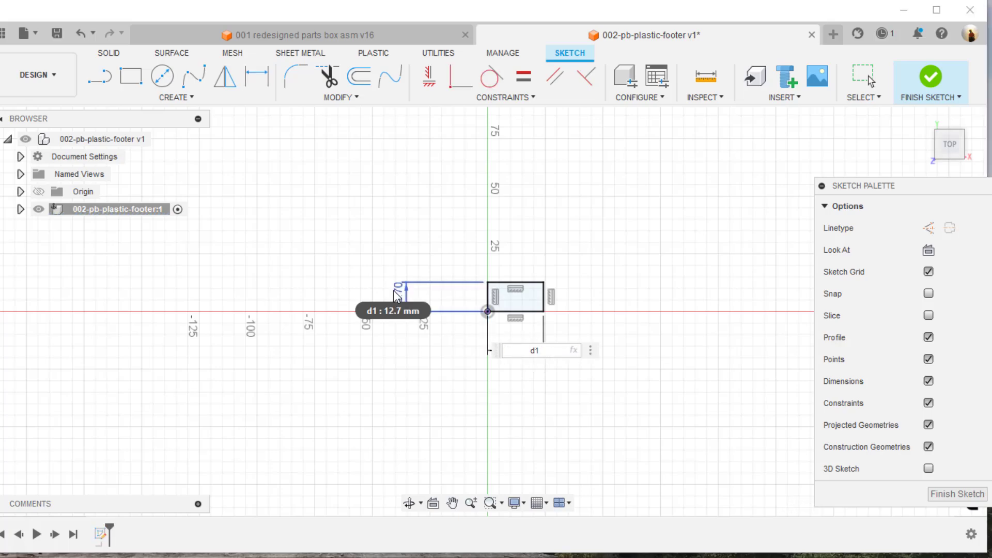
pyautogui.press('Return')
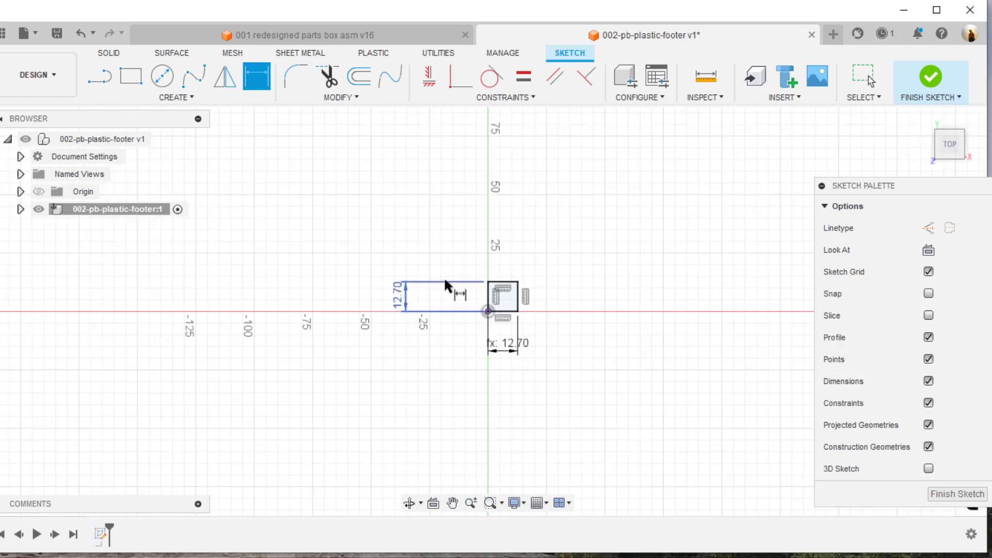
# Step: Move the height and width dimension labels closer to the square
pyautogui.scroll(5, 443, 277)
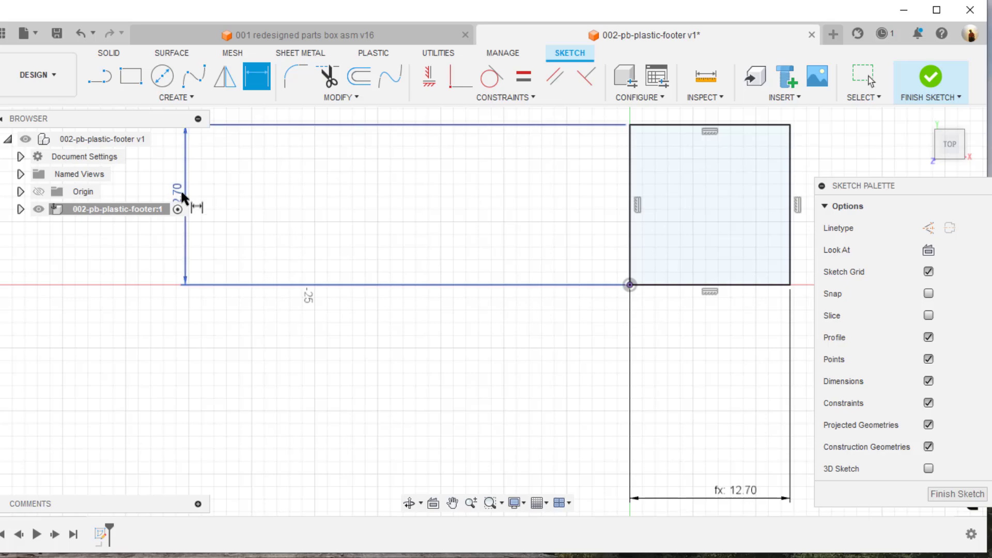
pyautogui.moveTo(181, 188); pyautogui.dragTo(443, 203)
pyautogui.moveTo(748, 490); pyautogui.dragTo(736, 362)
pyautogui.moveTo(736, 362)
pyautogui.mouseDown(button='middle')
pyautogui.moveTo(656, 401)
pyautogui.moveTo(622, 390)
pyautogui.mouseUp(button='middle')
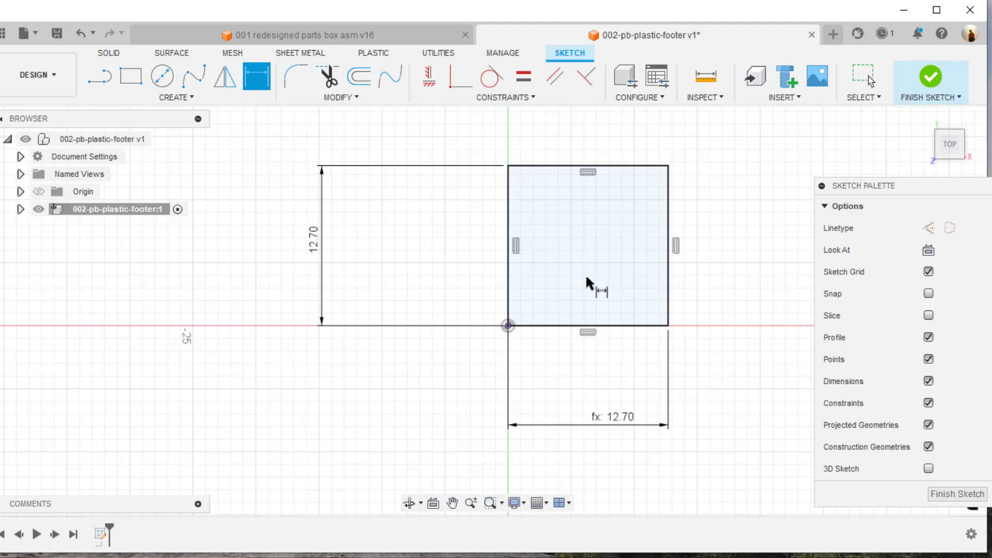
# Step: Extrude the square profile 4 mm to one side as a new body
pyautogui.press('e')
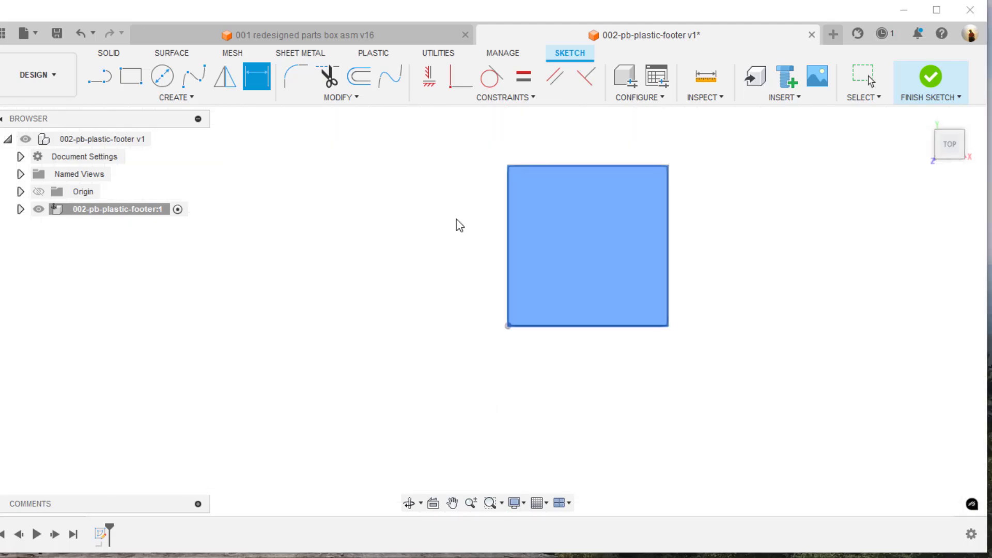
pyautogui.click(554, 242)
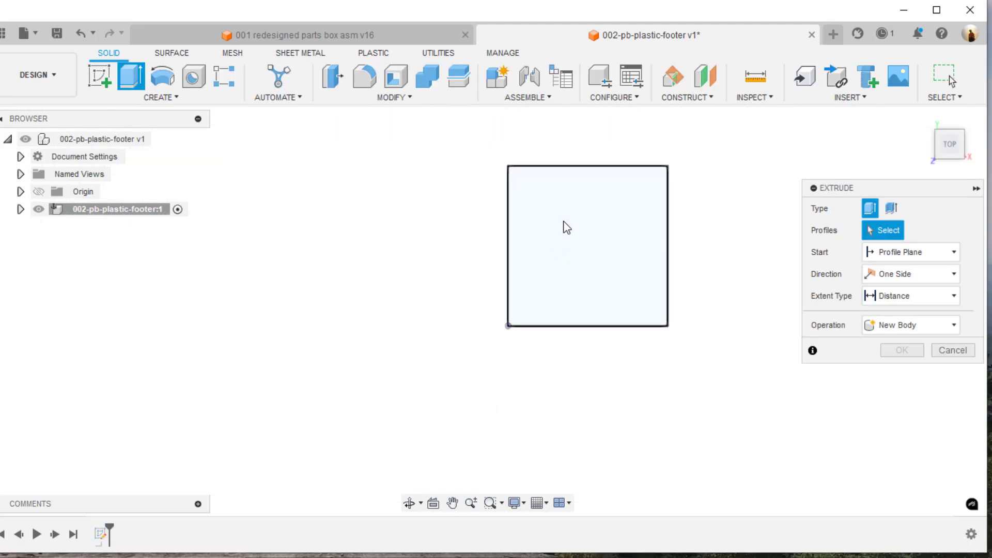
pyautogui.click(563, 223)
pyautogui.write('4')
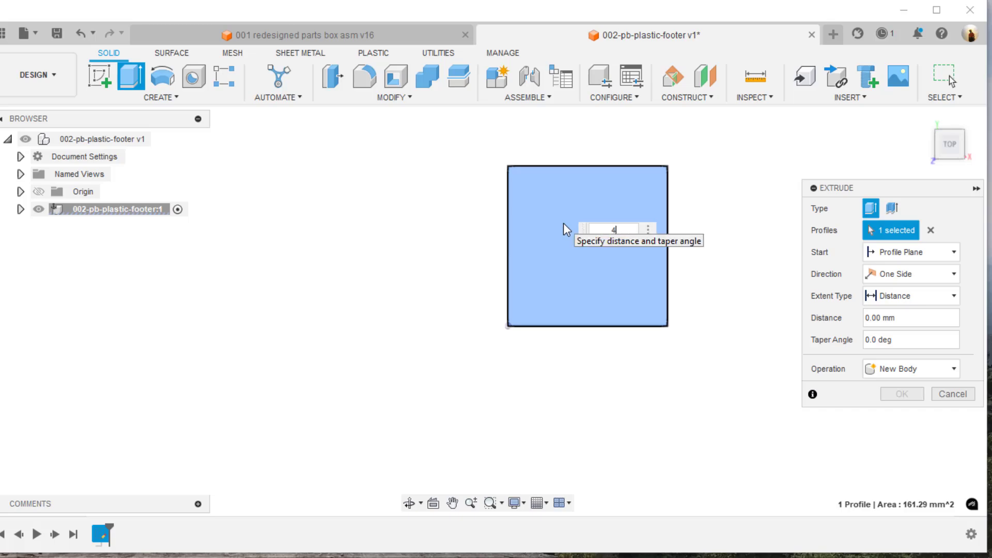
pyautogui.press('Return')
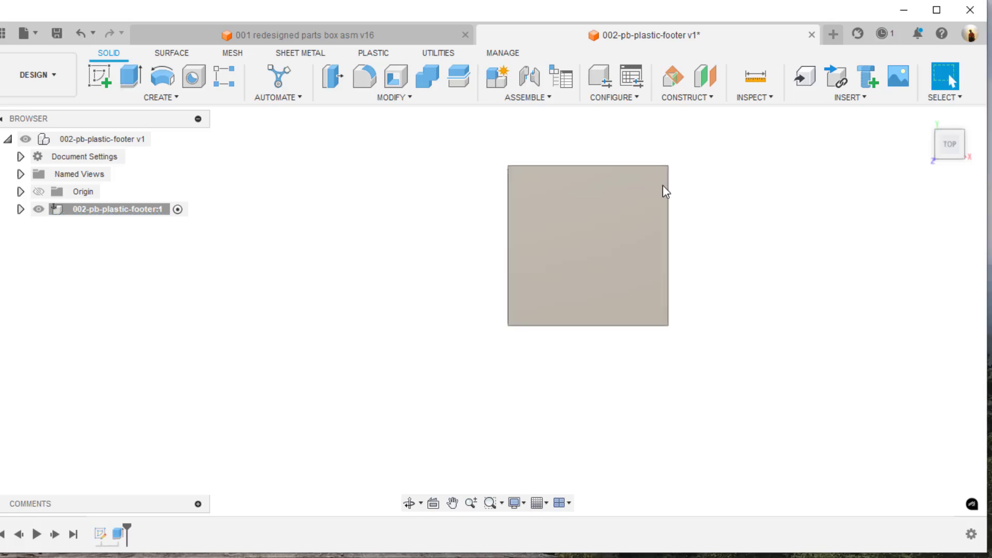
# Step: On the block's top face, sketch construction lines from the upper edge's midpoint to the face centre and on to the right edge's midpoint
pyautogui.moveTo(930, 119); pyautogui.dragTo(865, 139)
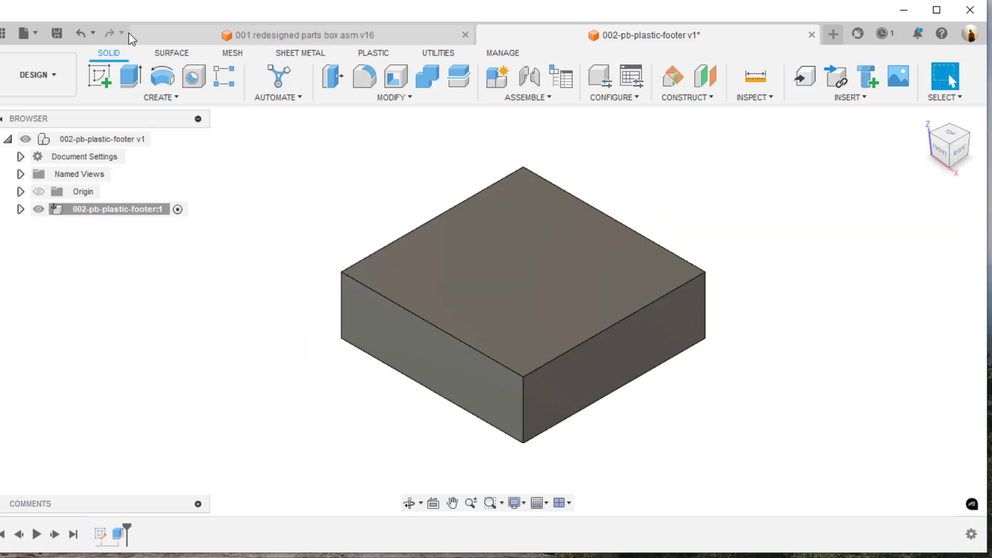
pyautogui.click(100, 76)
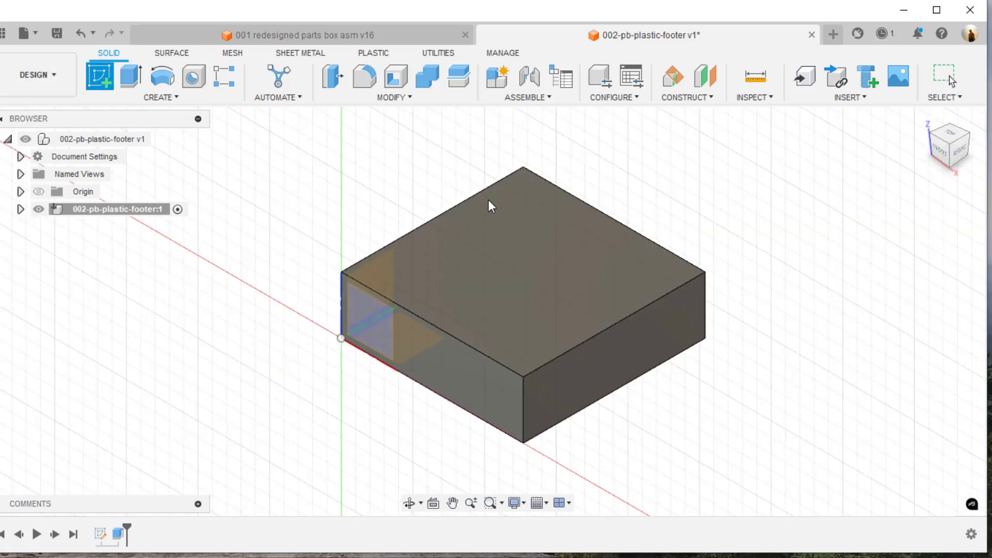
pyautogui.click(491, 252)
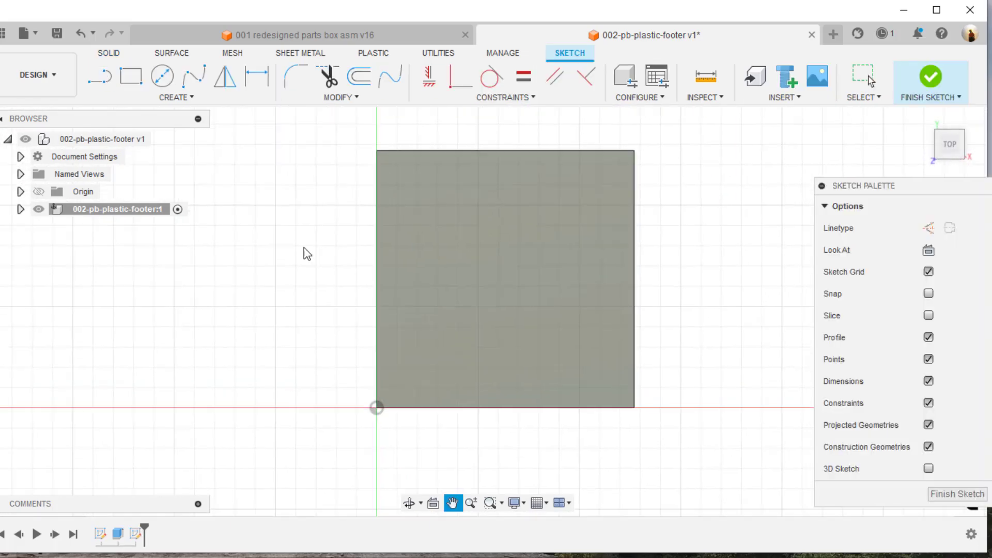
pyautogui.click(114, 84)
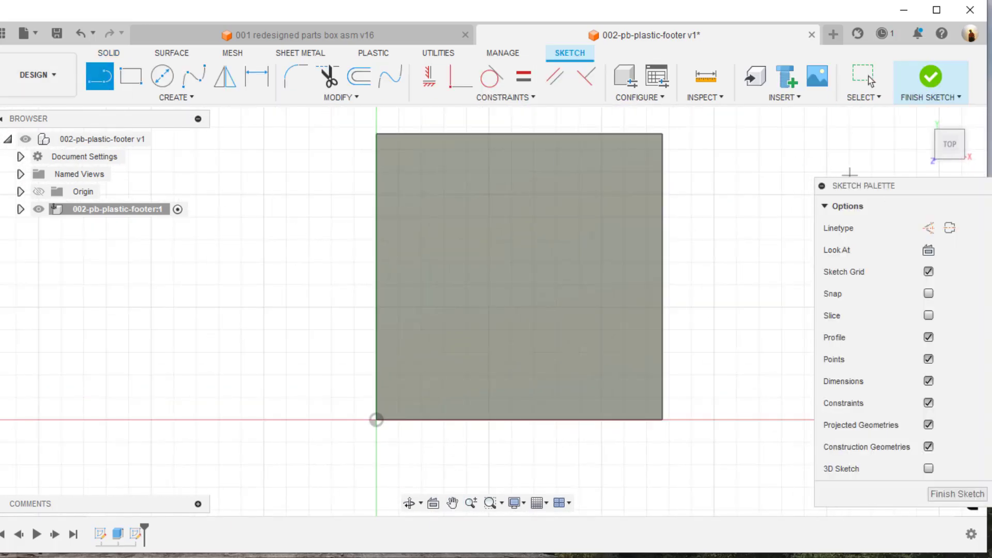
pyautogui.click(928, 228)
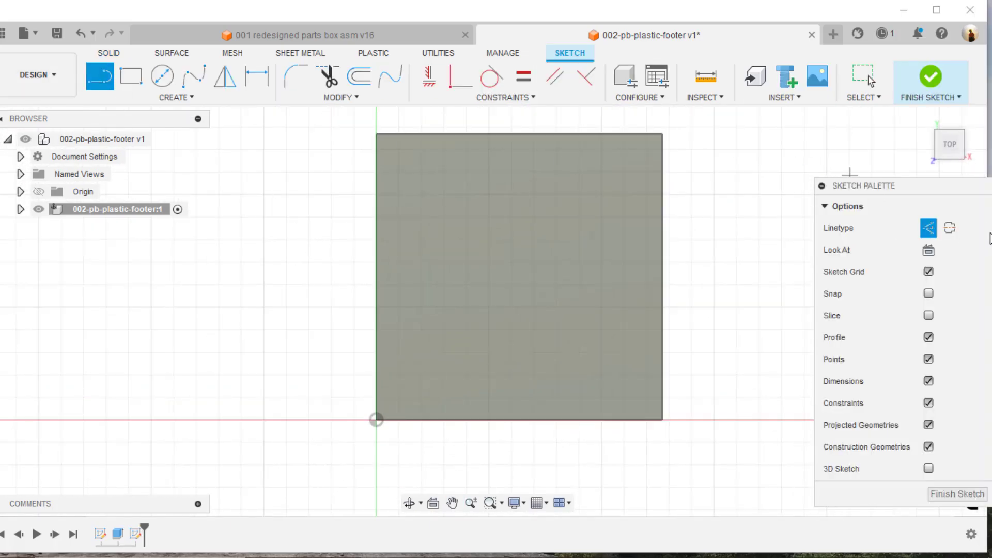
pyautogui.click(519, 135)
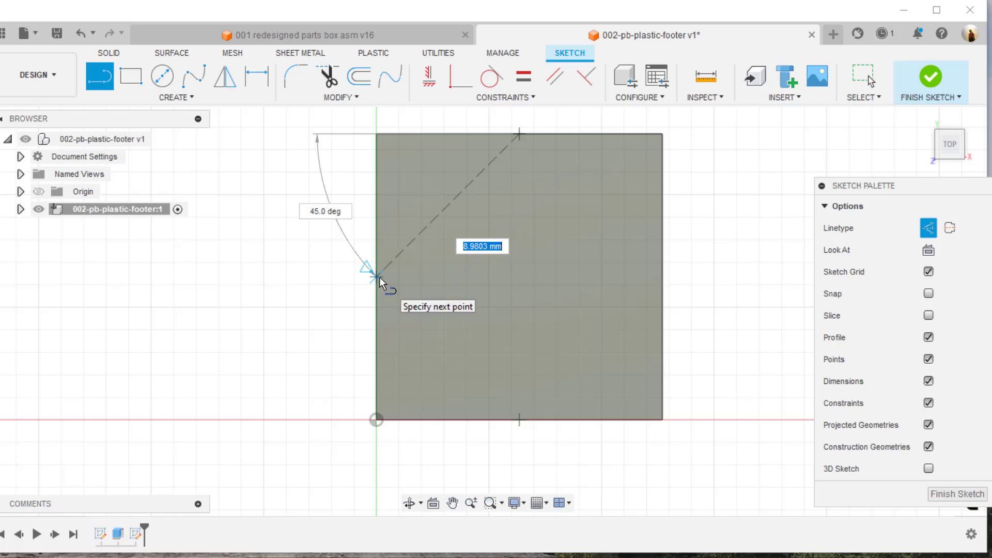
pyautogui.click(517, 277)
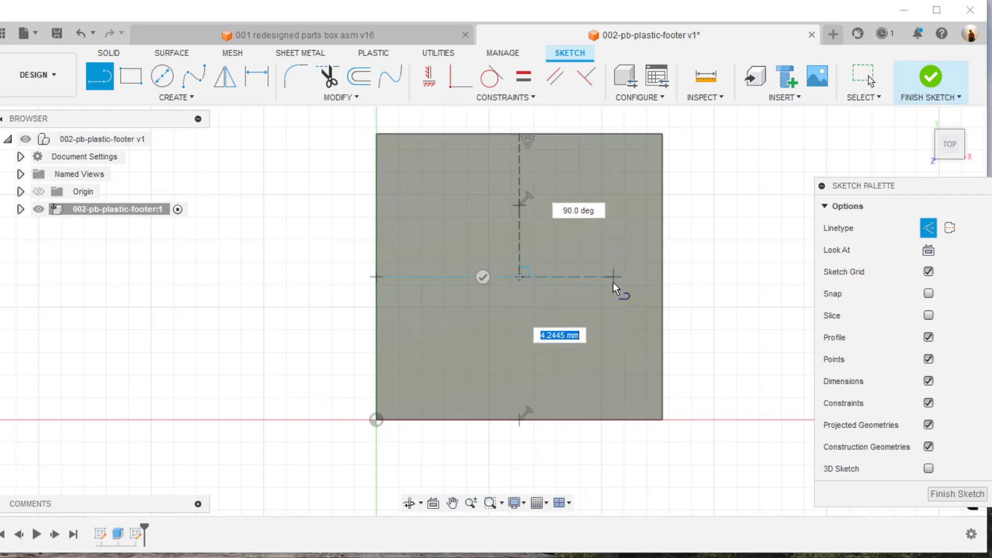
pyautogui.click(662, 275)
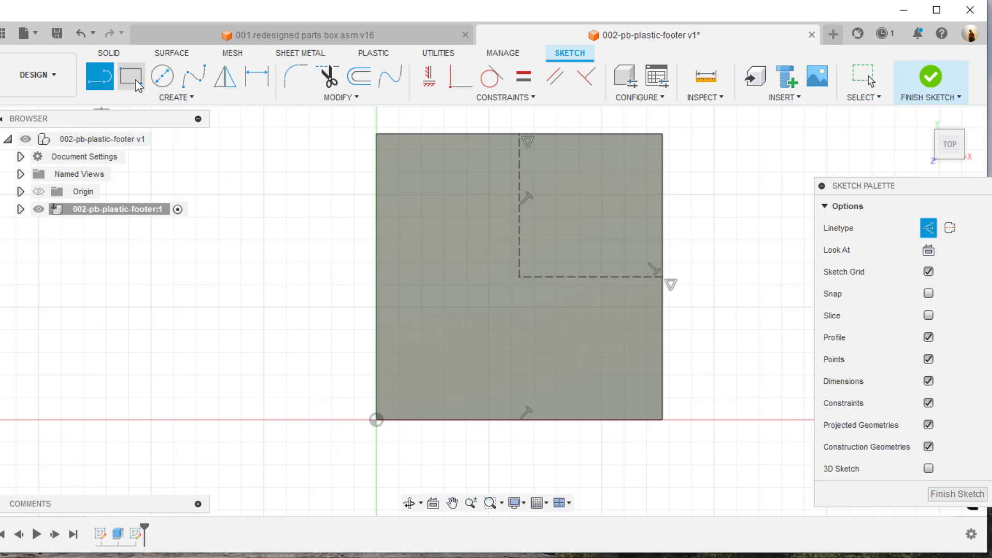
# Step: Draw a center rectangle about 6.35 mm wide, centred where the two construction lines meet in the middle of the face
pyautogui.click(141, 96)
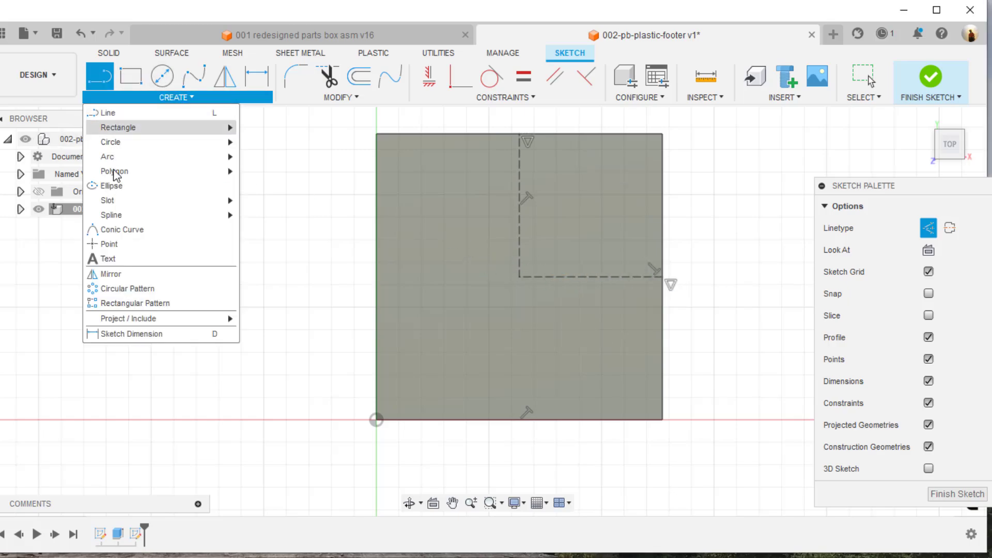
pyautogui.moveTo(120, 128)
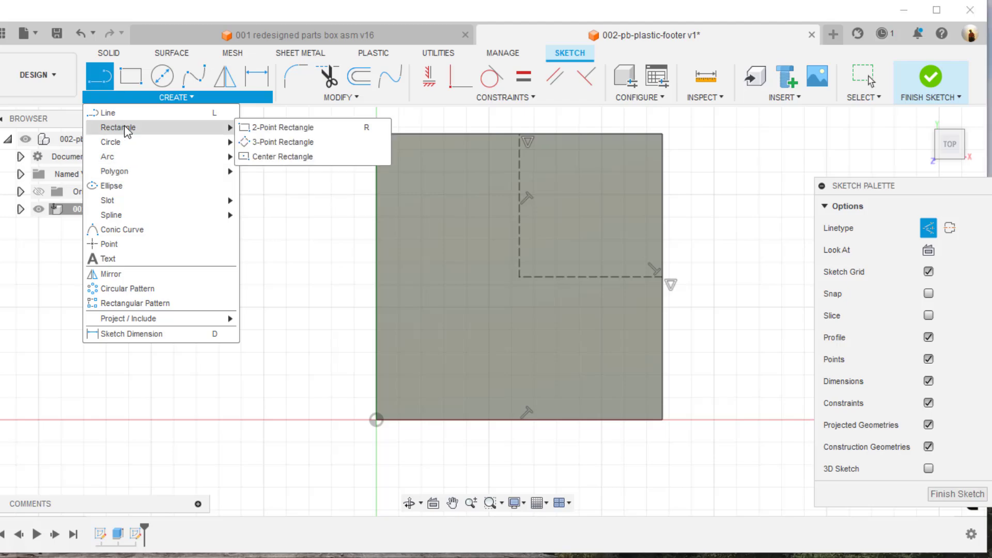
pyautogui.click(286, 155)
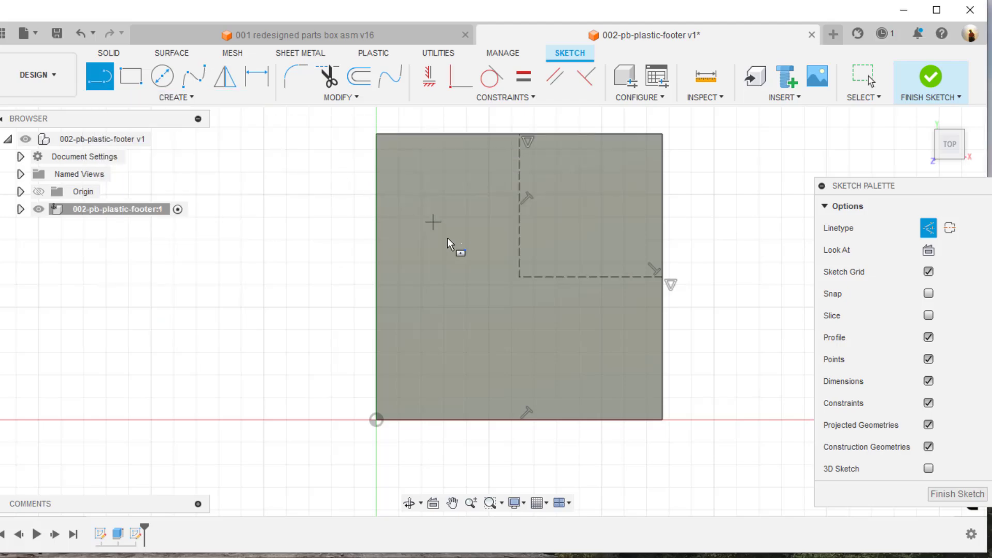
pyautogui.click(520, 277)
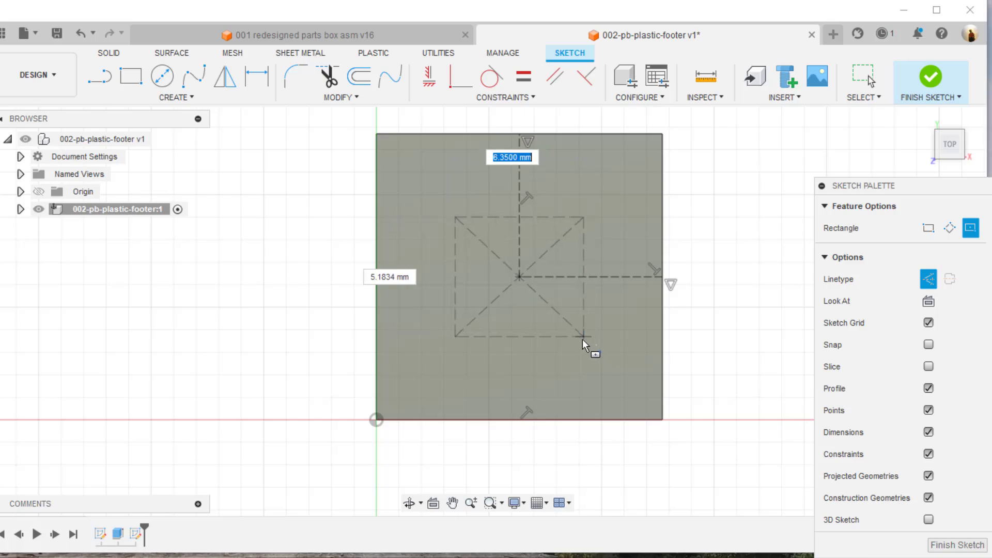
pyautogui.click(590, 344)
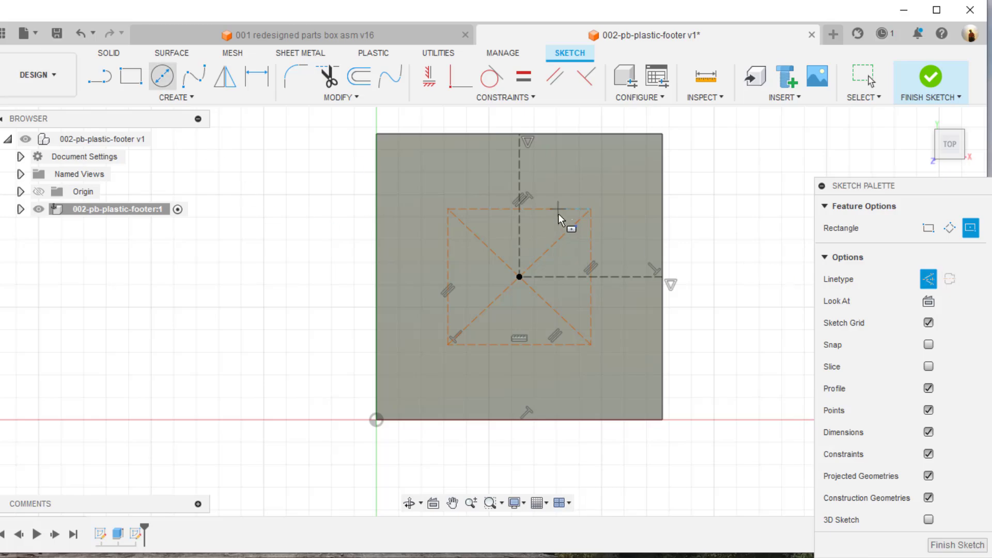
pyautogui.press('Escape')
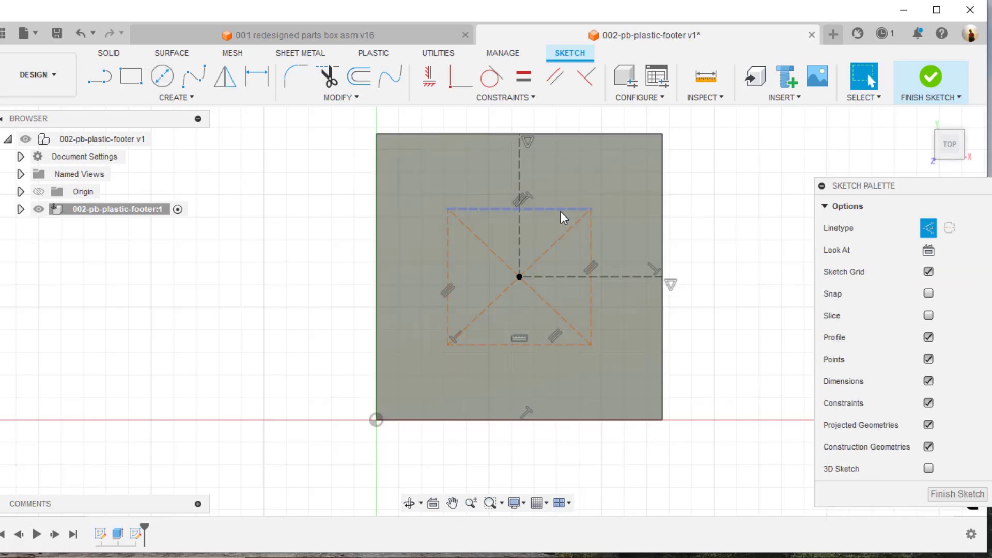
# Step: Convert the center rectangle's four sides from construction lines to normal sketch lines
pyautogui.click(560, 210)
pyautogui.keyDown('shift'); pyautogui.click(591, 233); pyautogui.keyUp('shift')
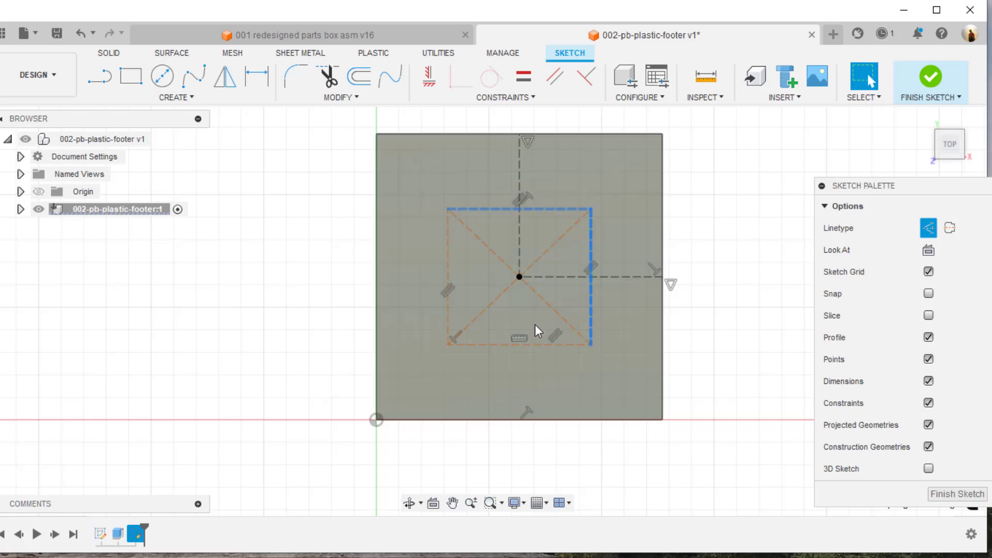
pyautogui.keyDown('shift'); pyautogui.click(519, 344); pyautogui.keyUp('shift')
pyautogui.keyDown('shift'); pyautogui.click(446, 257); pyautogui.keyUp('shift')
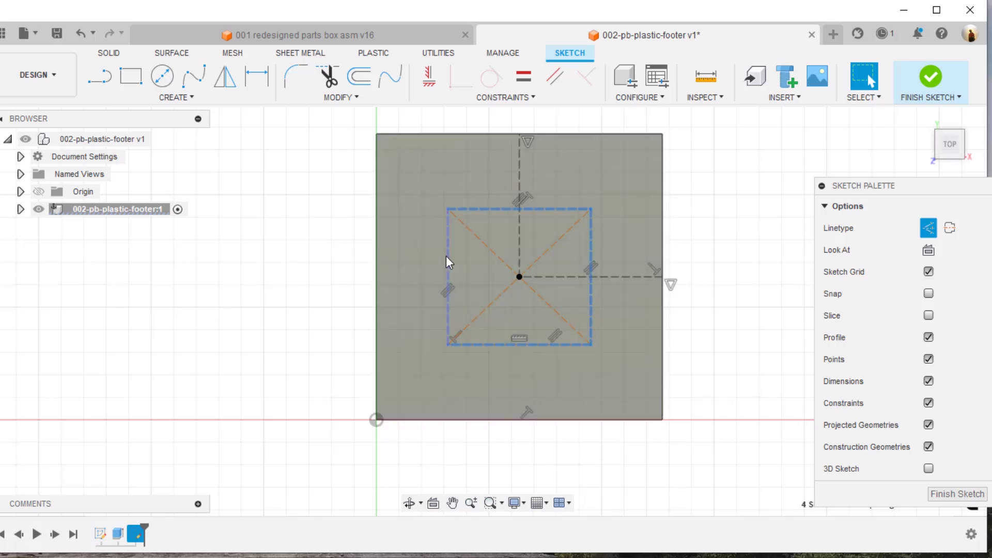
pyautogui.click(928, 228)
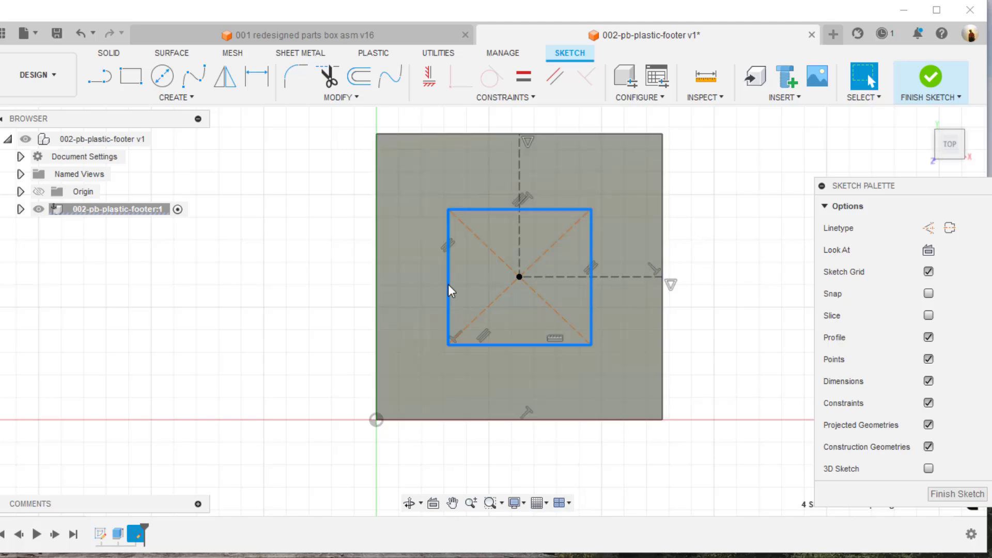
# Step: Extrude the inner rectangle's profile 3 mm upward from the block's top face
pyautogui.keyDown('shift'); pyautogui.moveTo(715, 250); pyautogui.dragTo(711, 201, button='middle'); pyautogui.keyUp('shift')
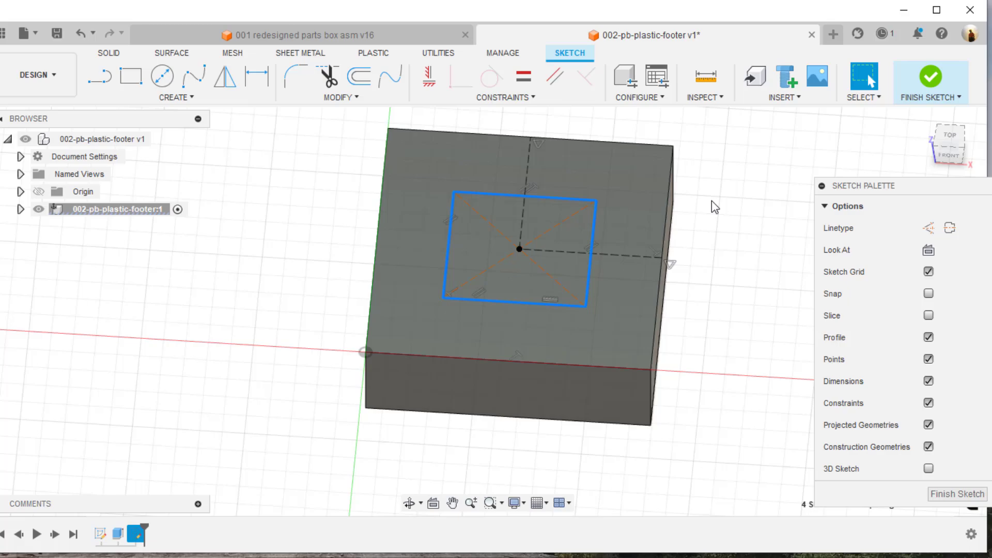
pyautogui.click(333, 172)
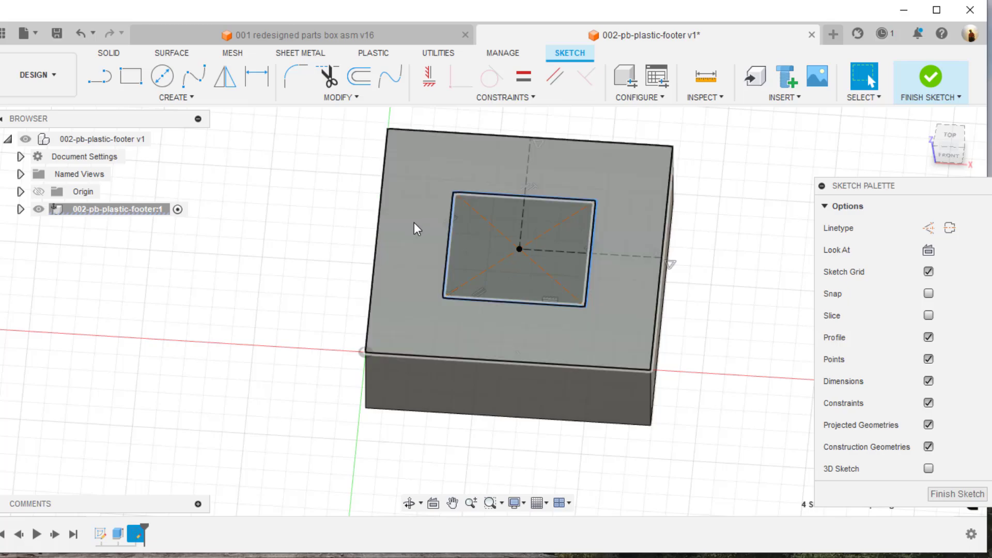
pyautogui.press('e')
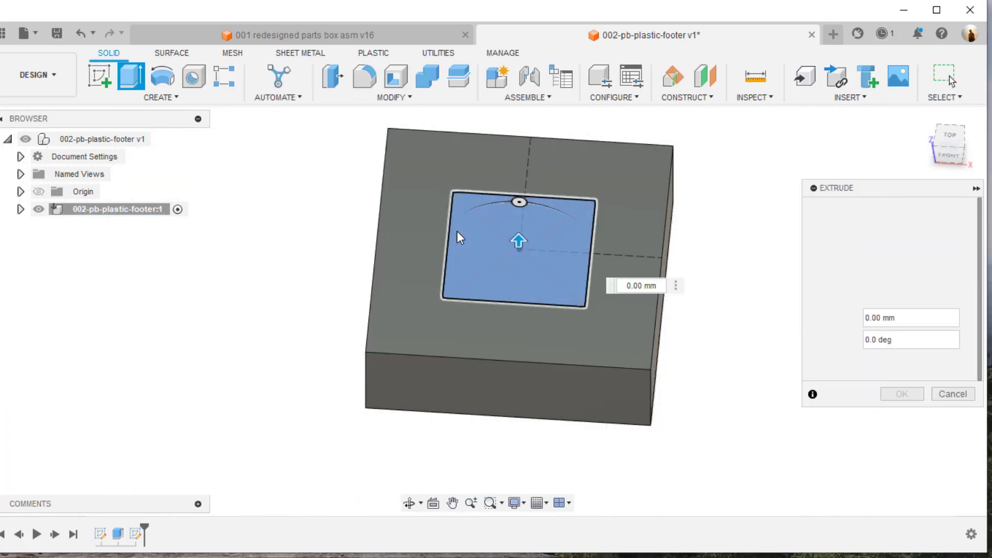
pyautogui.write('3')
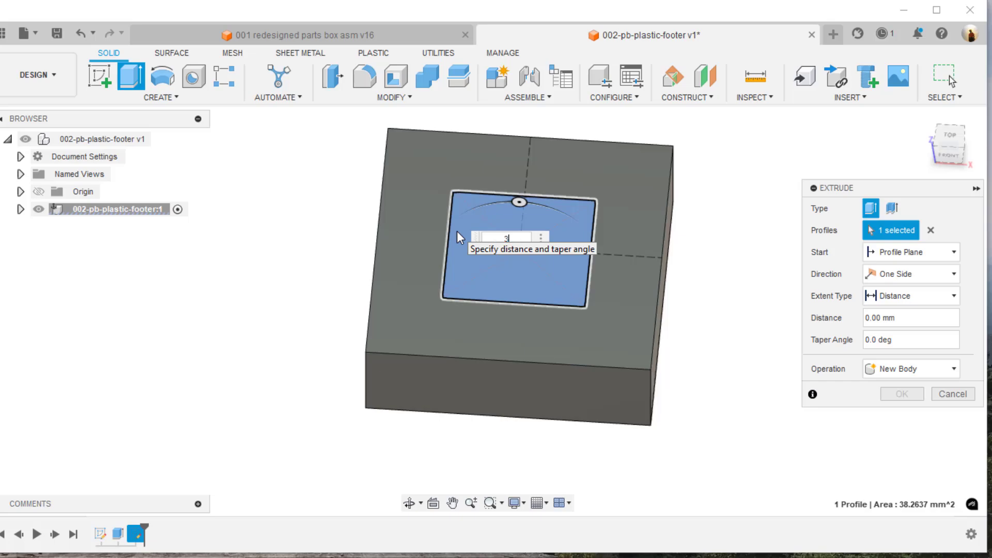
pyautogui.press('Return')
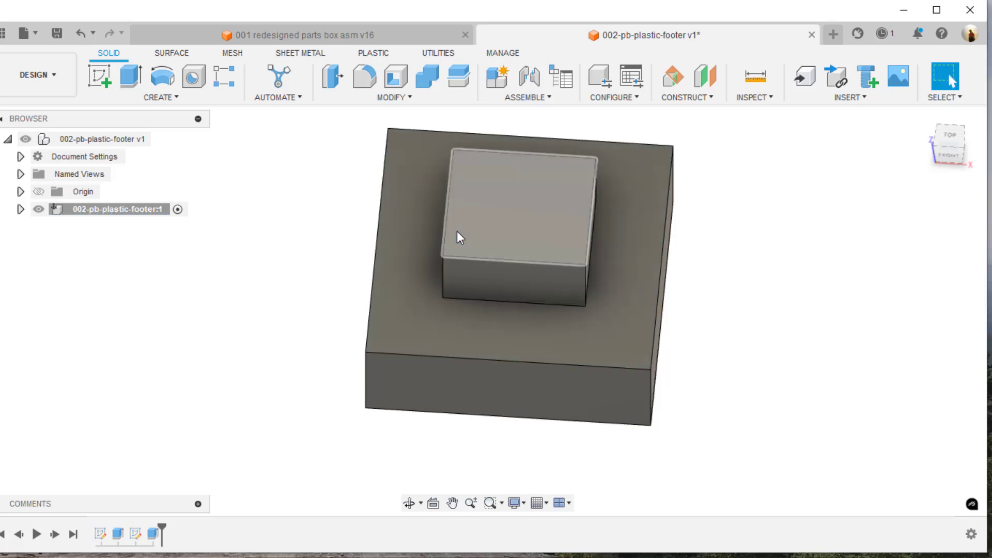
# Step: Save the footer design as a new version with the description User Saved
pyautogui.keyDown('shift'); pyautogui.moveTo(639, 295); pyautogui.dragTo(641, 274, button='middle'); pyautogui.keyUp('shift')
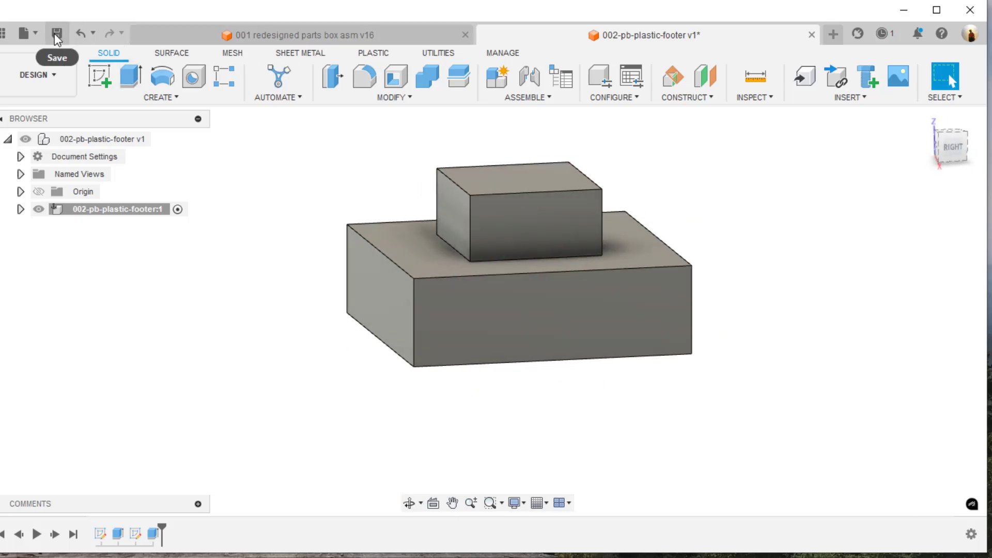
pyautogui.hotkey('ctrl', 's')
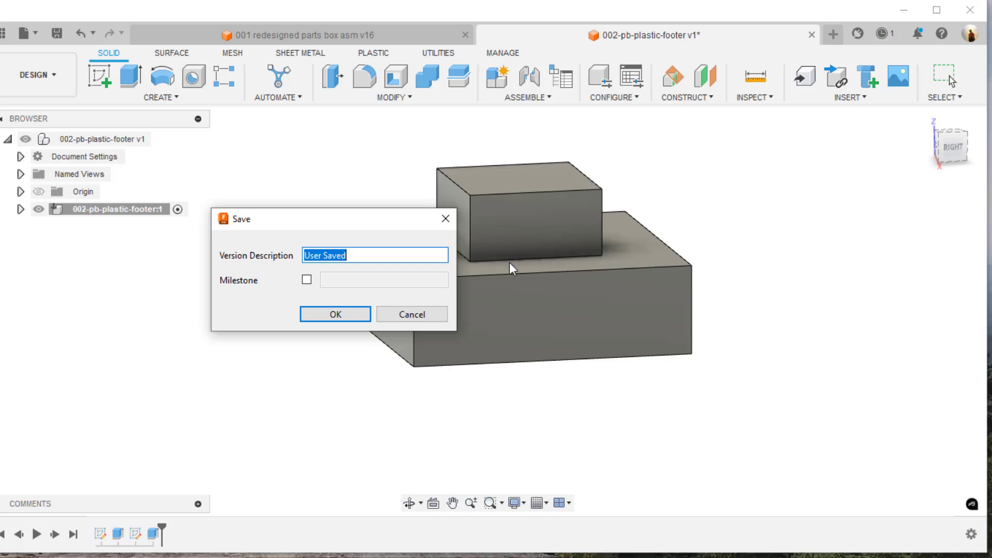
pyautogui.click(332, 314)
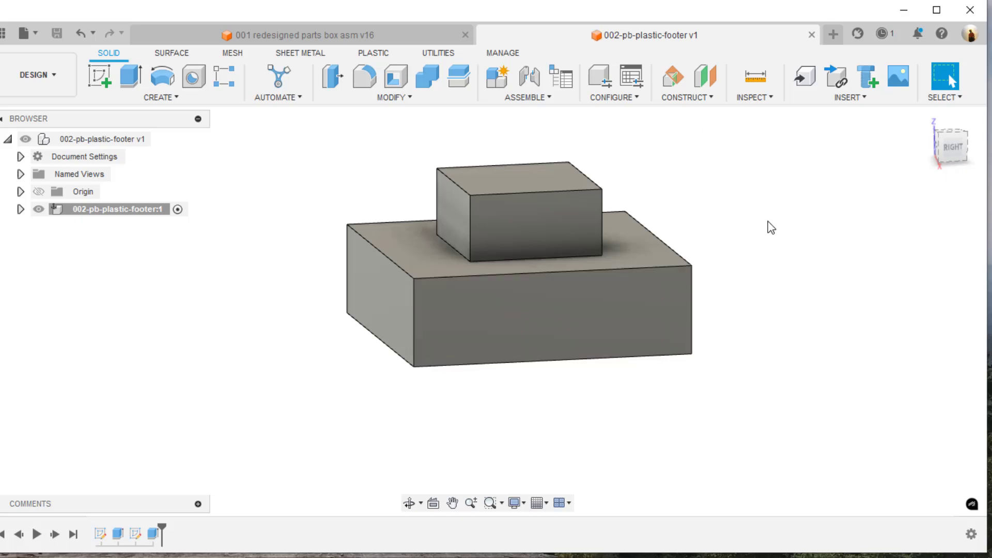
# Step: Chamfer the base block's bottom face with the Two Distance type, using 1 mm for the first distance and 2 mm for the second
pyautogui.keyDown('shift'); pyautogui.moveTo(769, 226); pyautogui.dragTo(770, 194, button='middle'); pyautogui.keyUp('shift')
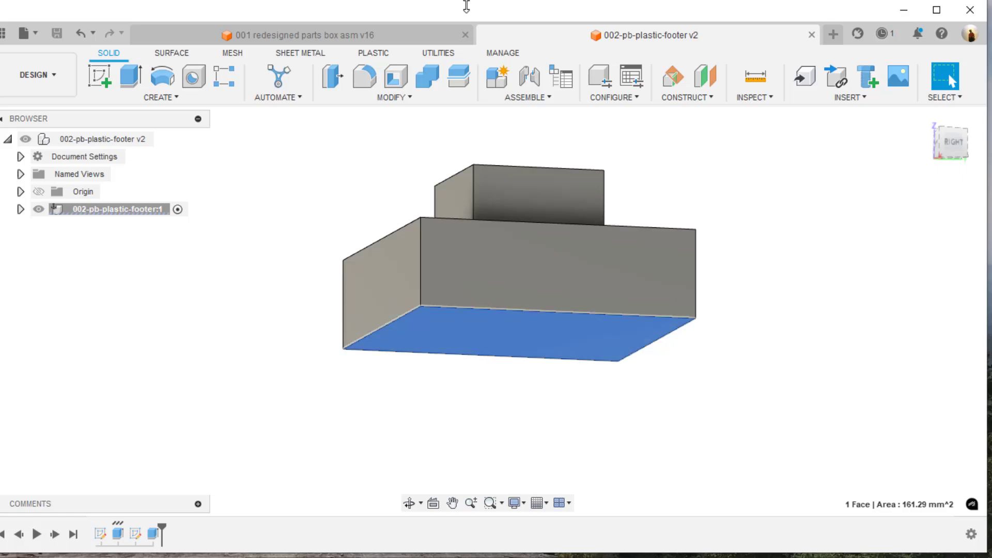
pyautogui.click(374, 95)
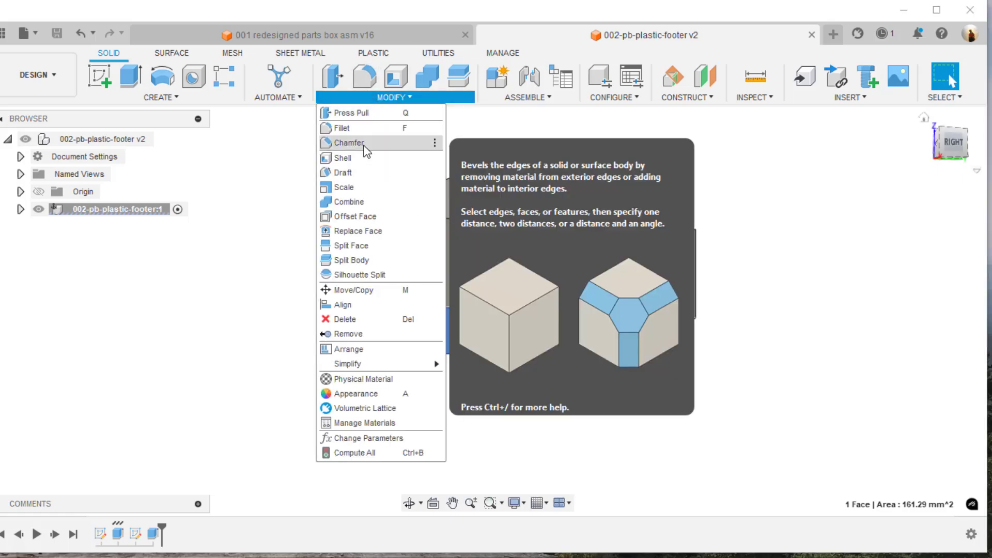
pyautogui.click(364, 146)
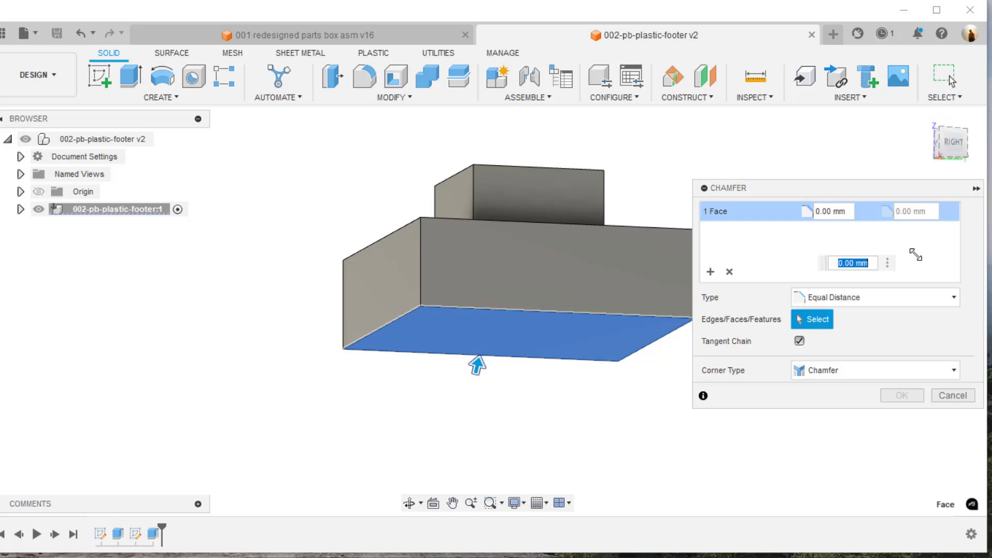
pyautogui.click(857, 298)
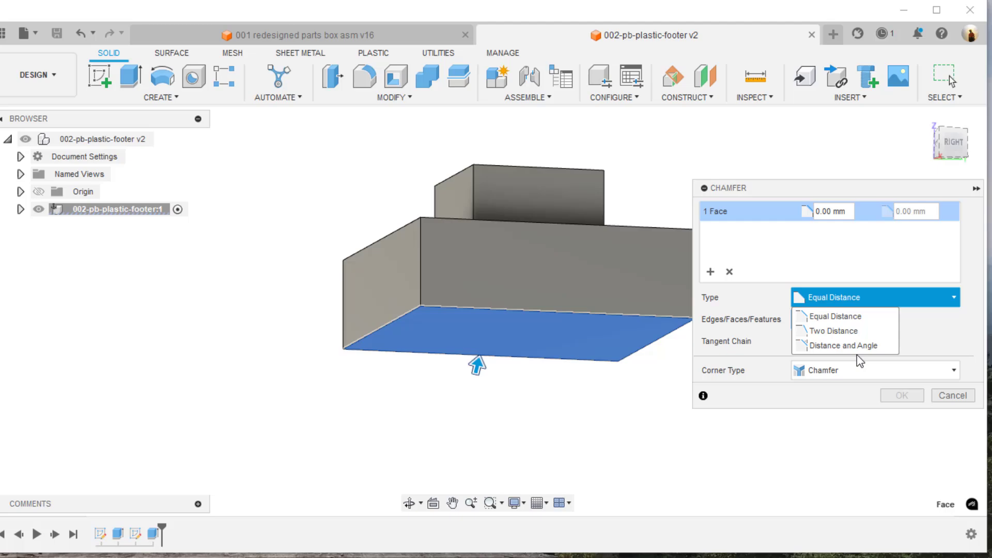
pyautogui.click(829, 331)
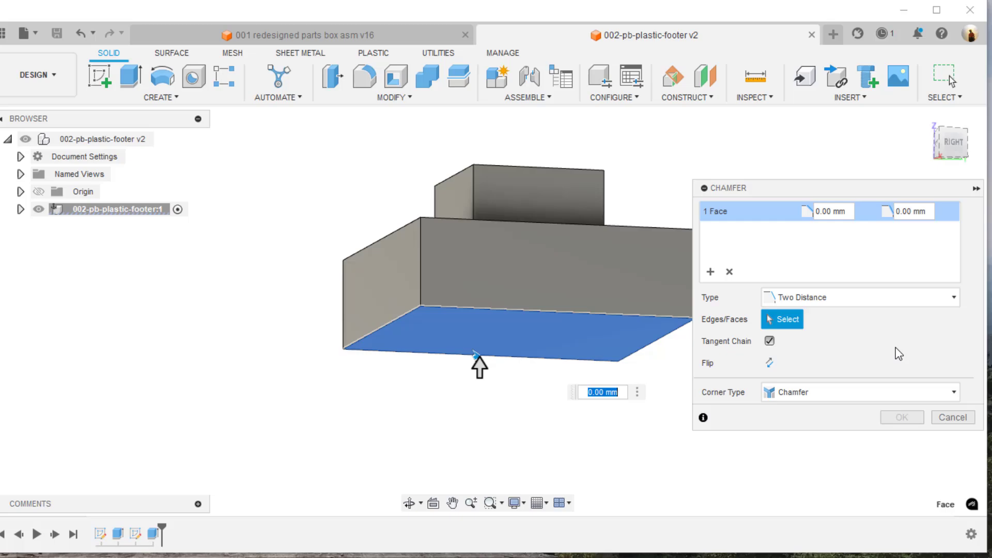
pyautogui.write('1')
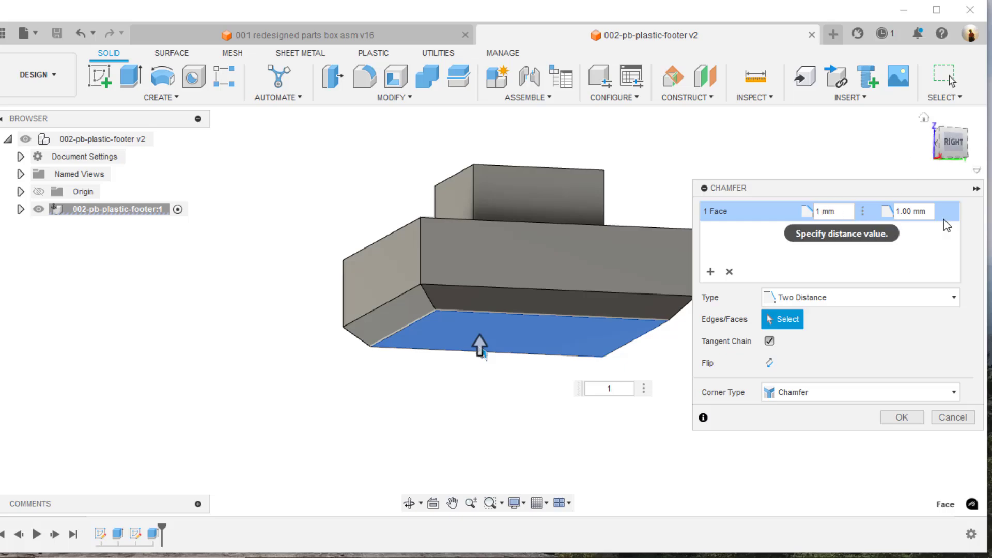
pyautogui.click(930, 213)
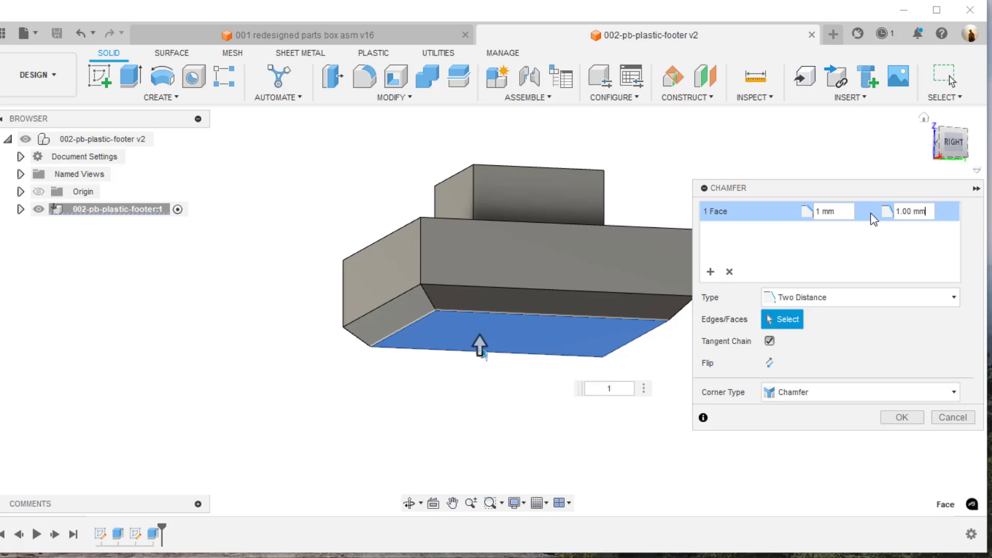
pyautogui.click(826, 211)
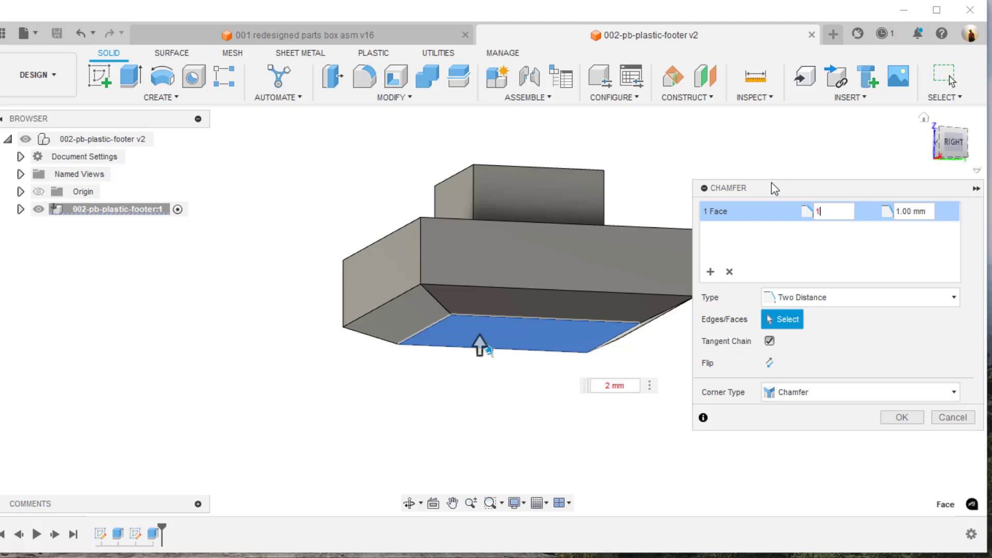
pyautogui.press('Tab')
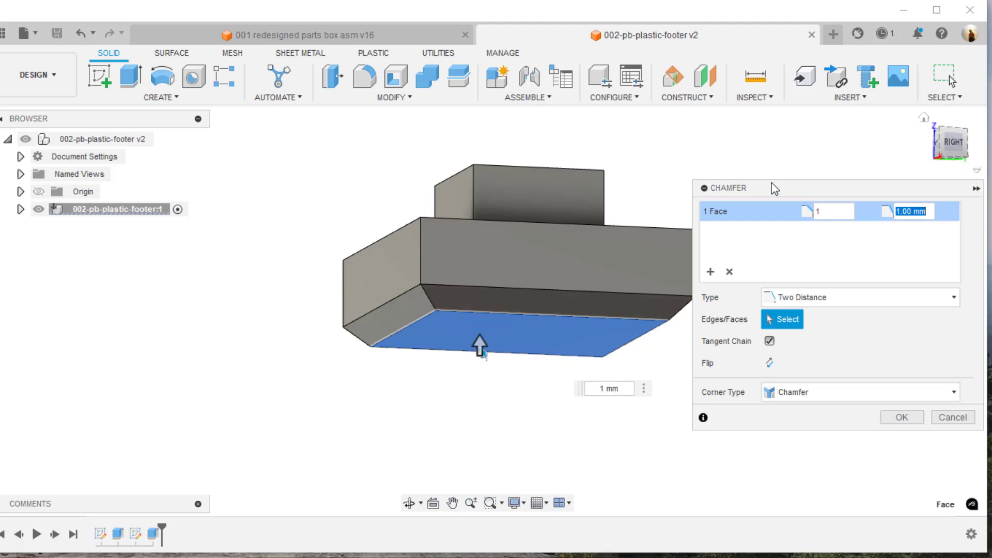
pyautogui.write('2')
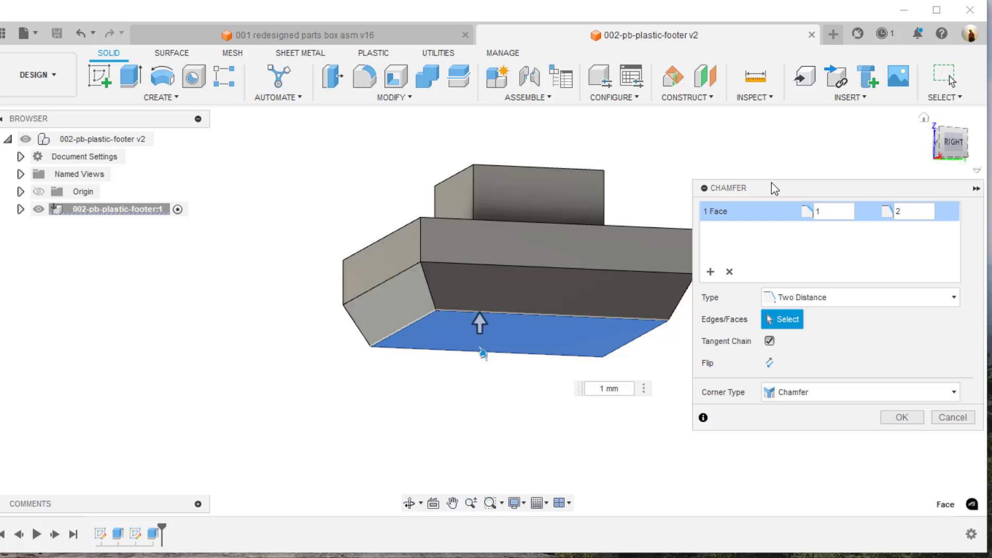
pyautogui.press('Return')
# Step: Reopen the boss sketch for editing and dimension the center rectangle's width to 6 mm
pyautogui.keyDown('shift'); pyautogui.moveTo(775, 189); pyautogui.dragTo(647, 304, button='middle'); pyautogui.keyUp('shift')
pyautogui.moveTo(665, 253)
pyautogui.keyDown('shift'); pyautogui.mouseDown(button='middle')
pyautogui.moveTo(668, 246)
pyautogui.moveTo(651, 243)
pyautogui.mouseUp(button='middle'); pyautogui.keyUp('shift')
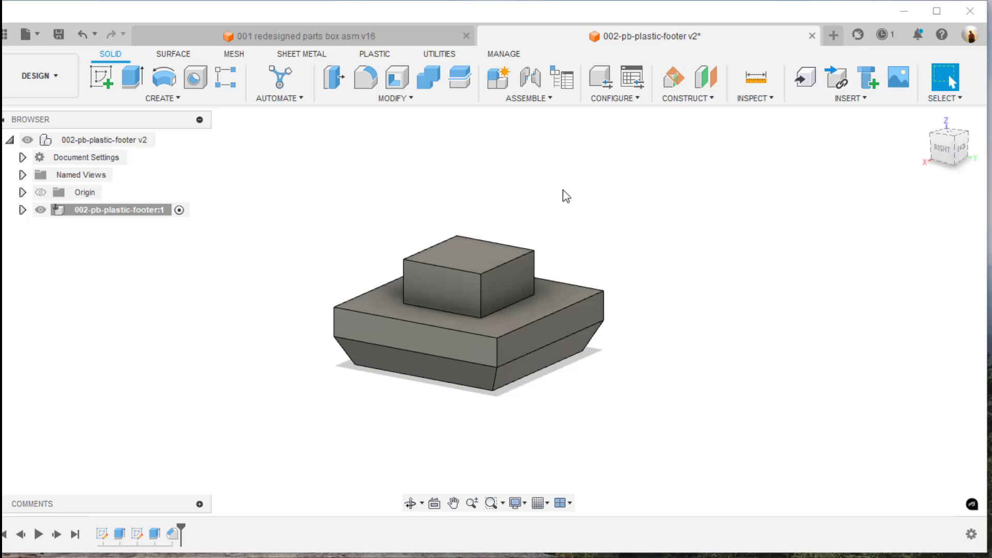
pyautogui.scroll(5, 566, 196)
pyautogui.moveTo(563, 197); pyautogui.dragTo(682, 148, button='middle')
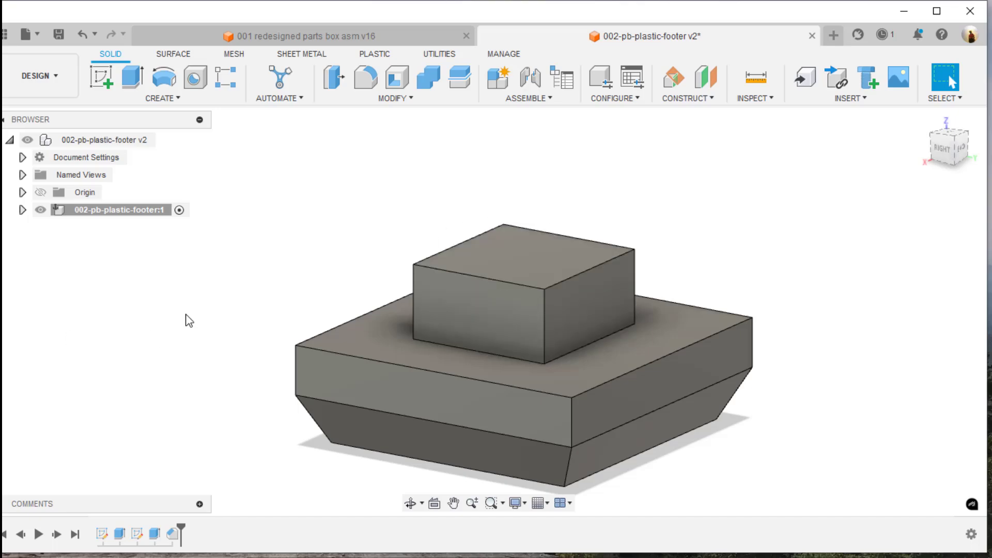
pyautogui.rightClick(143, 536)
pyautogui.click(163, 380)
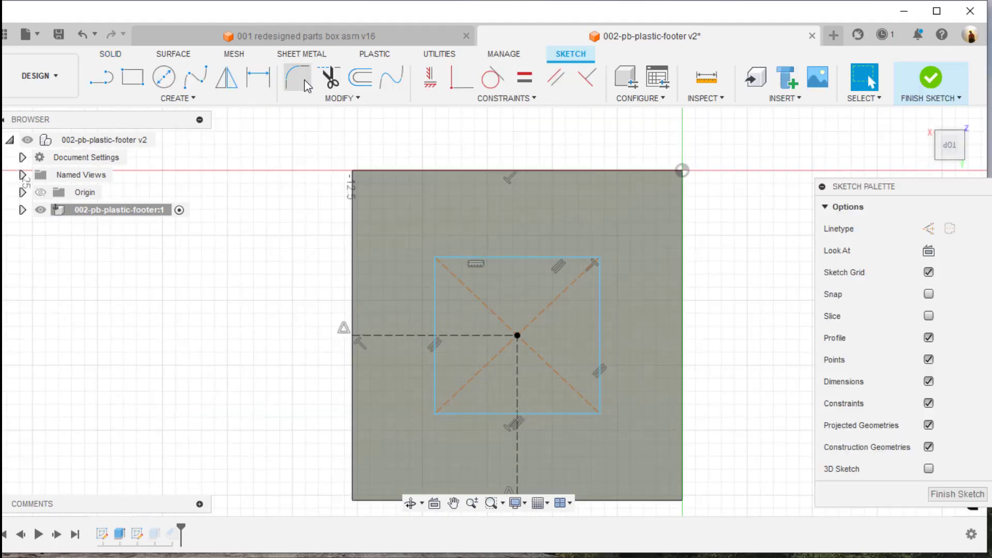
pyautogui.click(258, 77)
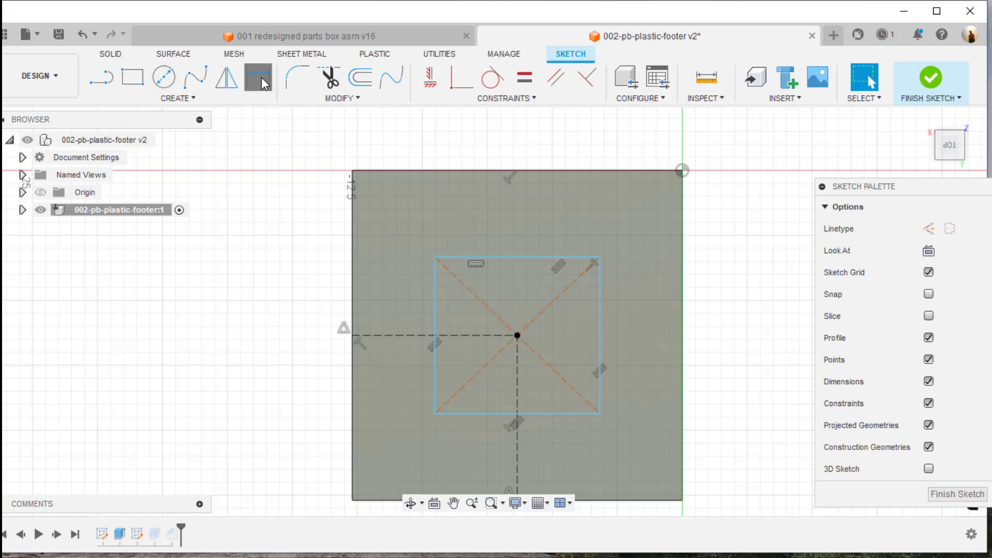
pyautogui.click(502, 257)
pyautogui.click(532, 135)
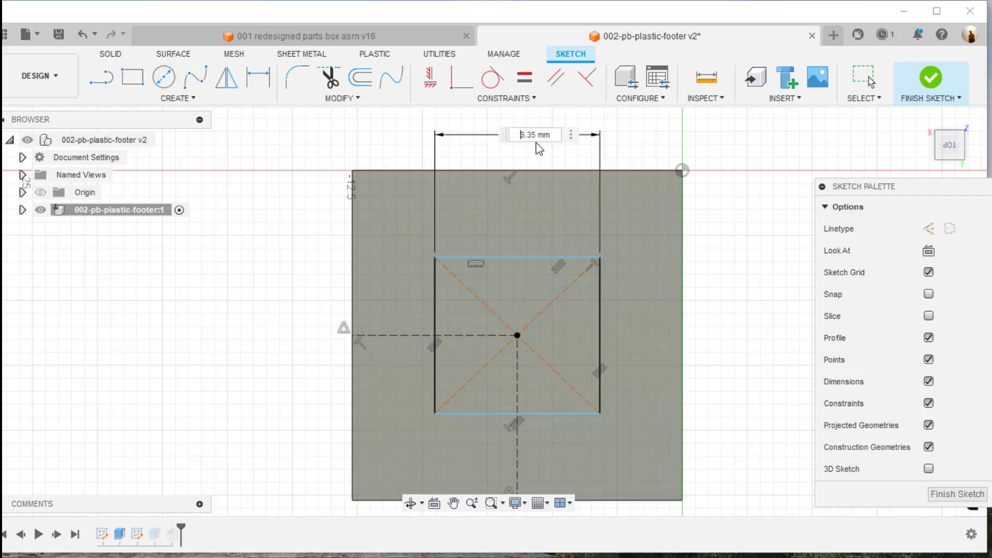
pyautogui.write('6')
pyautogui.press('Return')
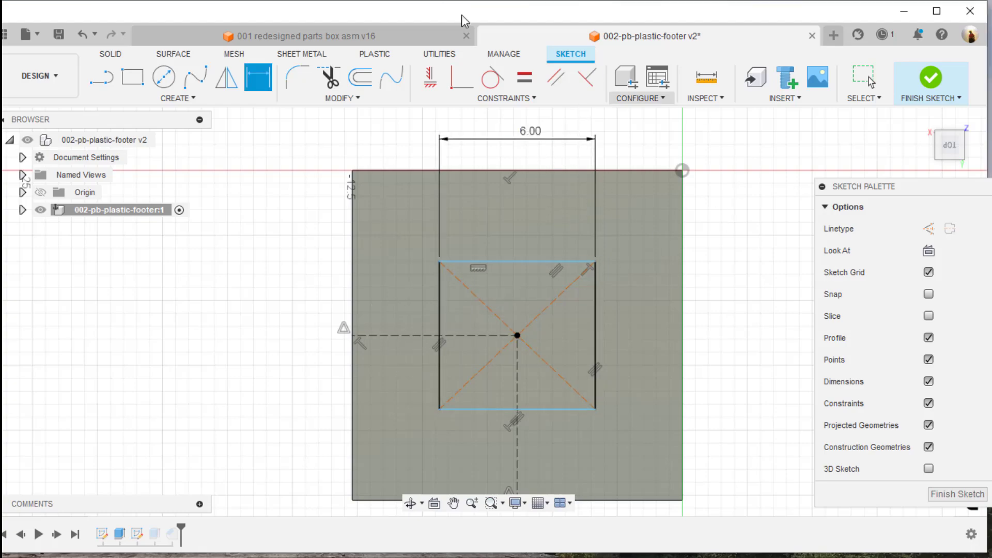
# Step: Measure the rectangle's other side length between its two corner points
pyautogui.click(706, 78)
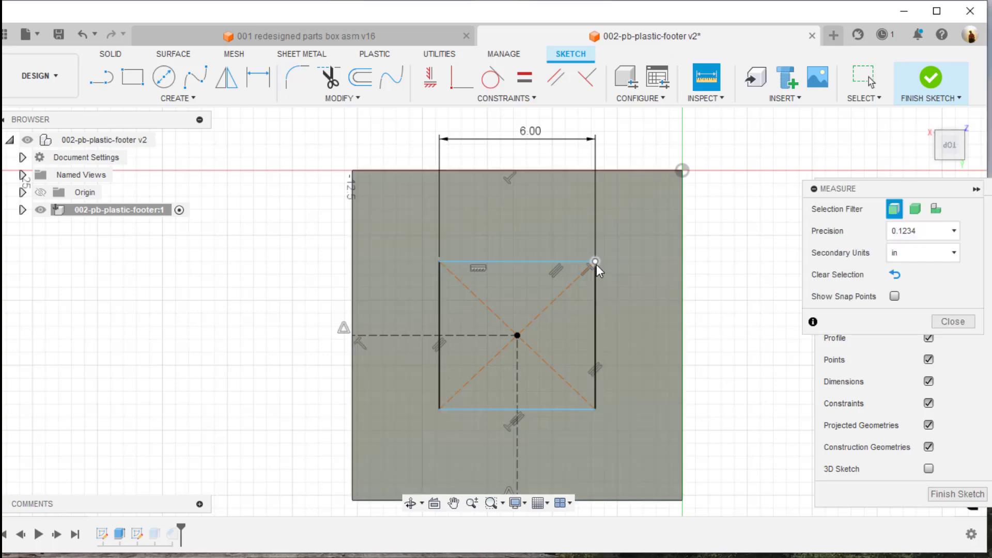
pyautogui.click(595, 262)
pyautogui.click(595, 409)
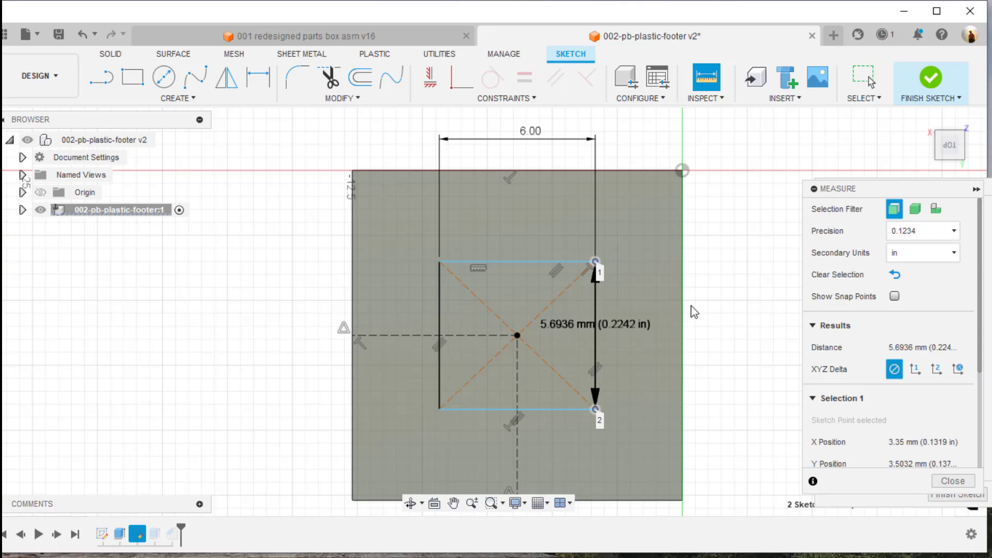
pyautogui.press('Escape')
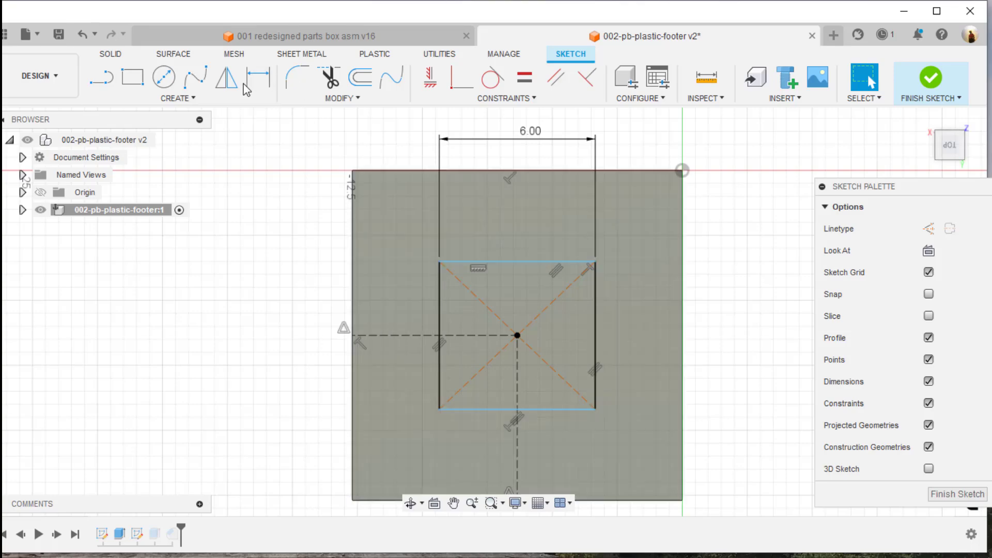
# Step: Dimension the distance between the rectangle's two opposite horizontal sides to 6 mm and finish the sketch
pyautogui.click(259, 79)
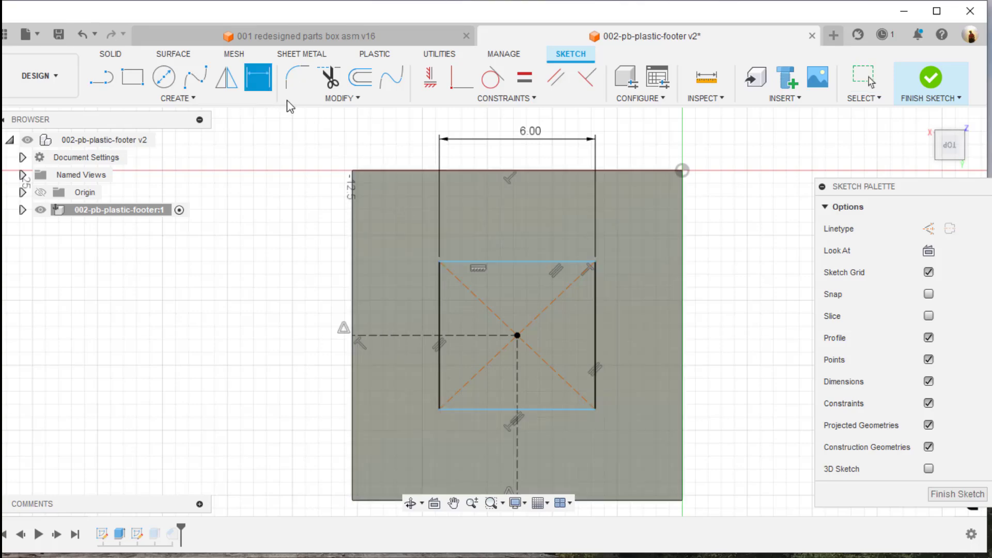
pyautogui.click(547, 261)
pyautogui.click(565, 408)
pyautogui.click(751, 333)
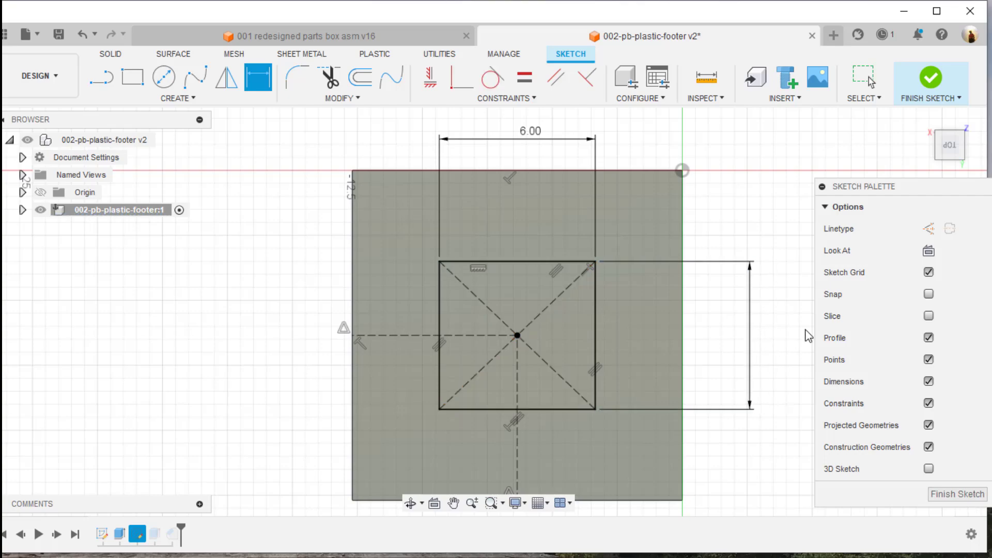
pyautogui.write('6')
pyautogui.press('Return')
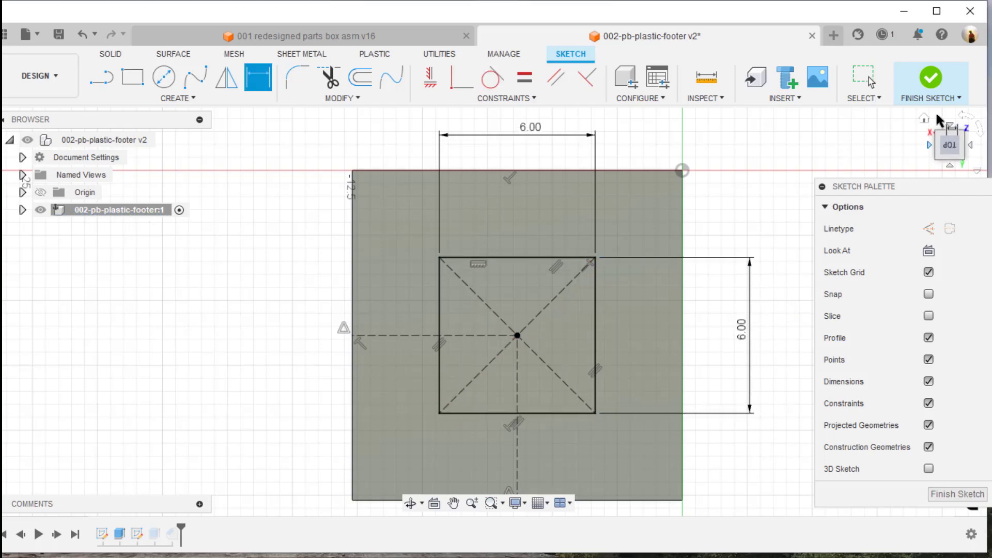
pyautogui.click(938, 97)
pyautogui.click(938, 80)
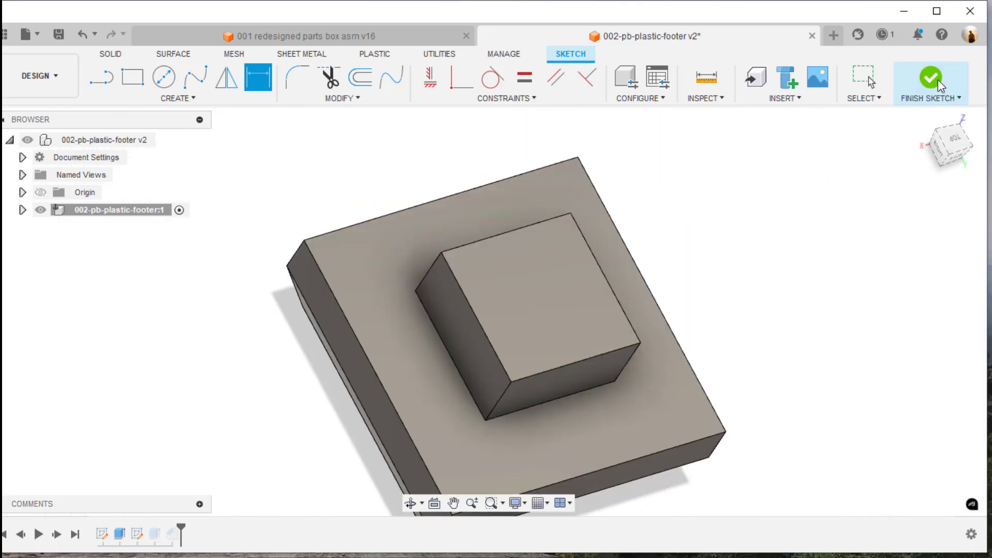
# Step: Measure the boss's two adjacent top edges and its height on the finished body
pyautogui.click(755, 78)
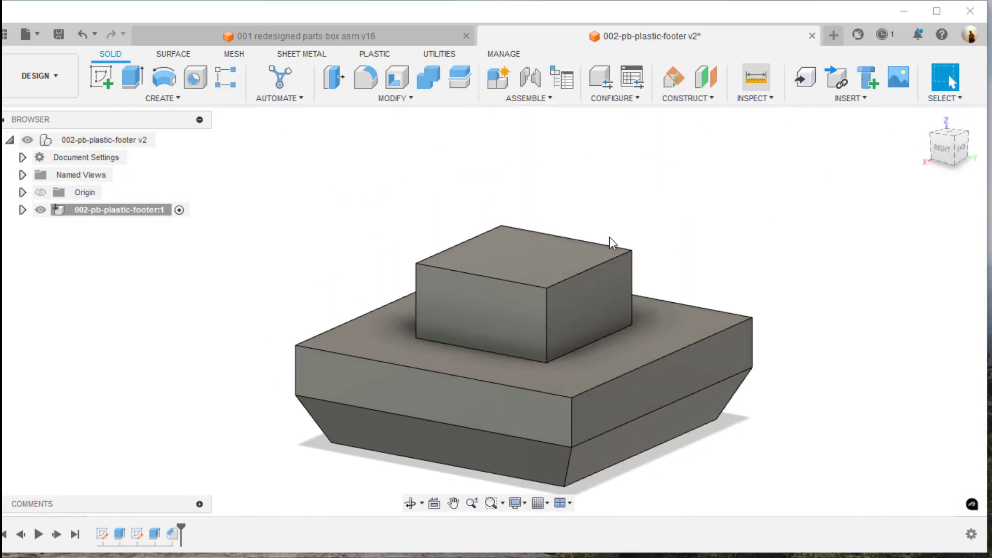
pyautogui.click(632, 250)
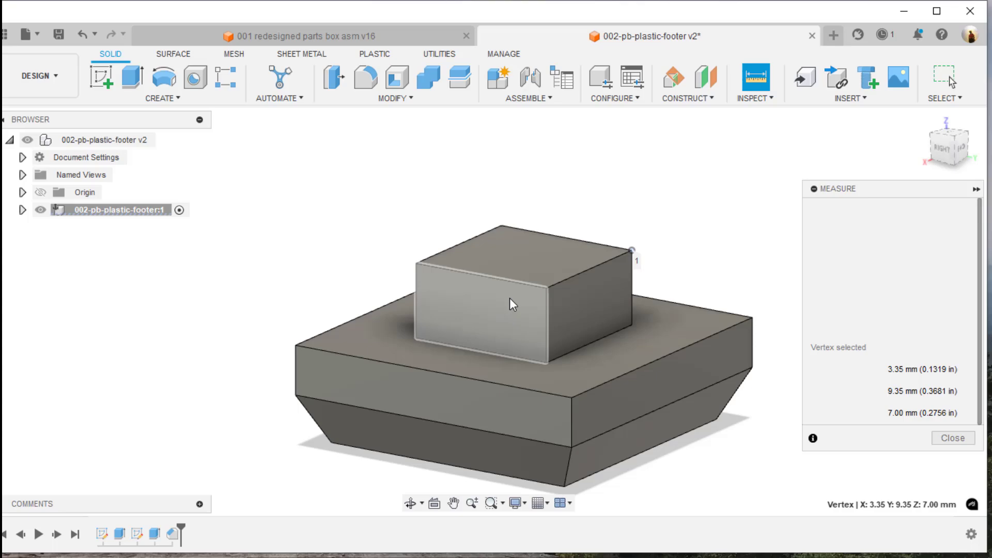
pyautogui.click(549, 286)
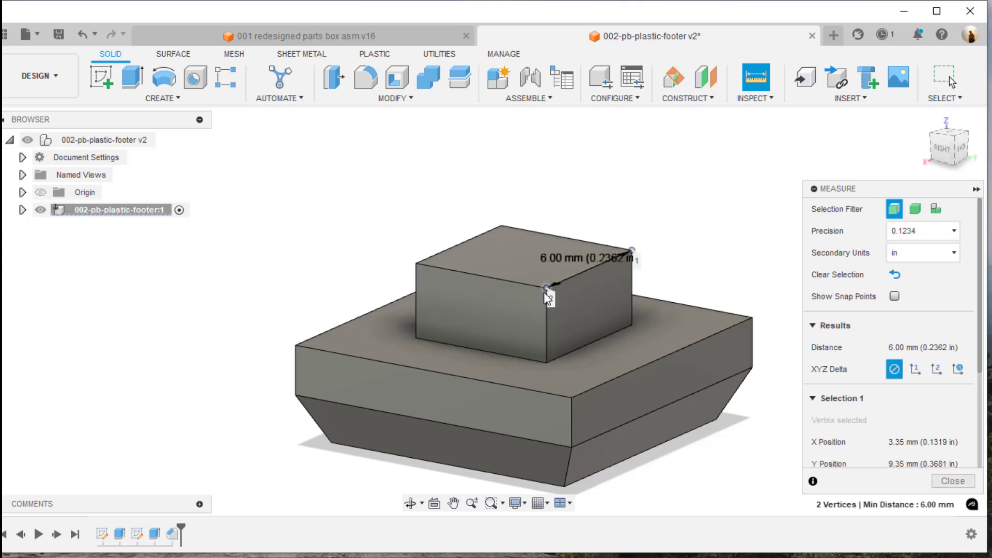
pyautogui.click(894, 275)
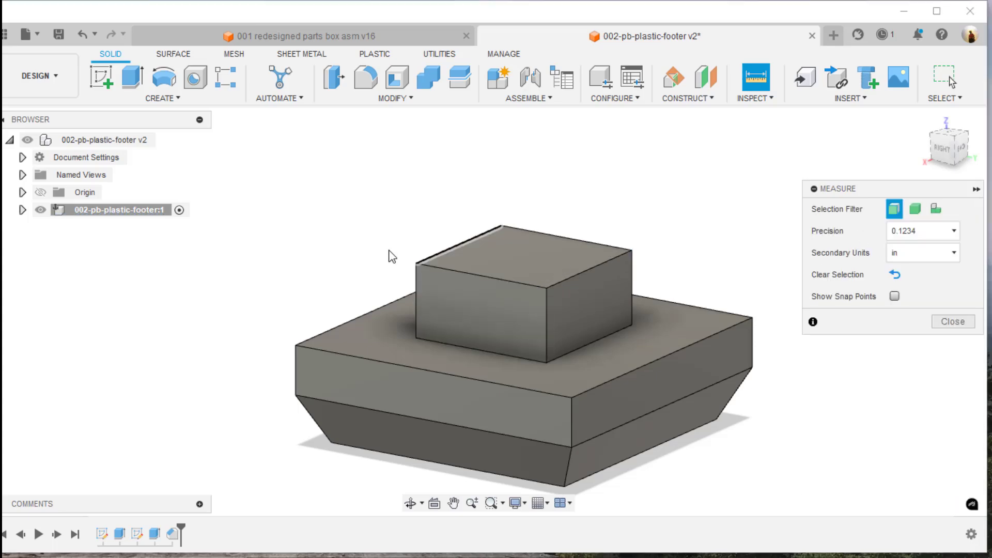
pyautogui.click(422, 265)
pyautogui.click(547, 290)
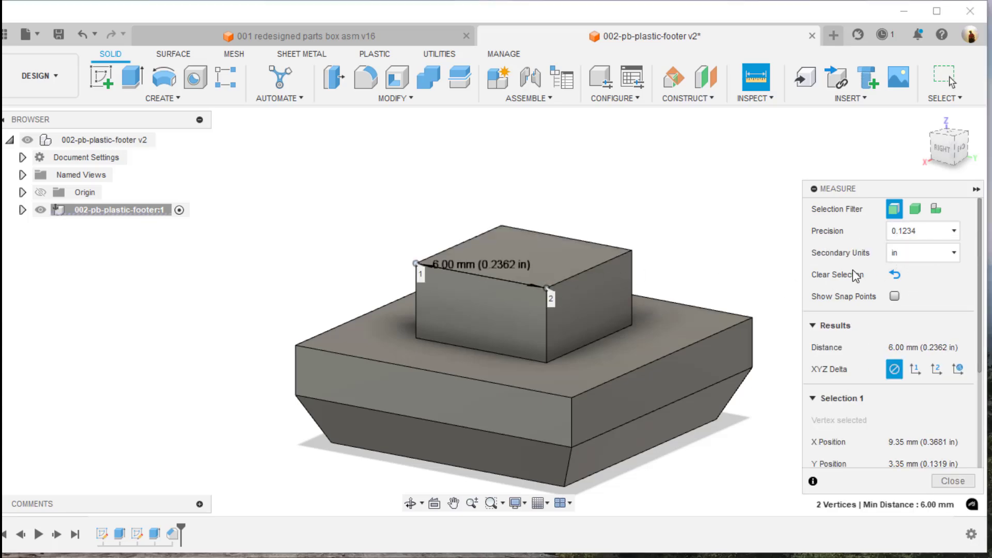
pyautogui.click(894, 274)
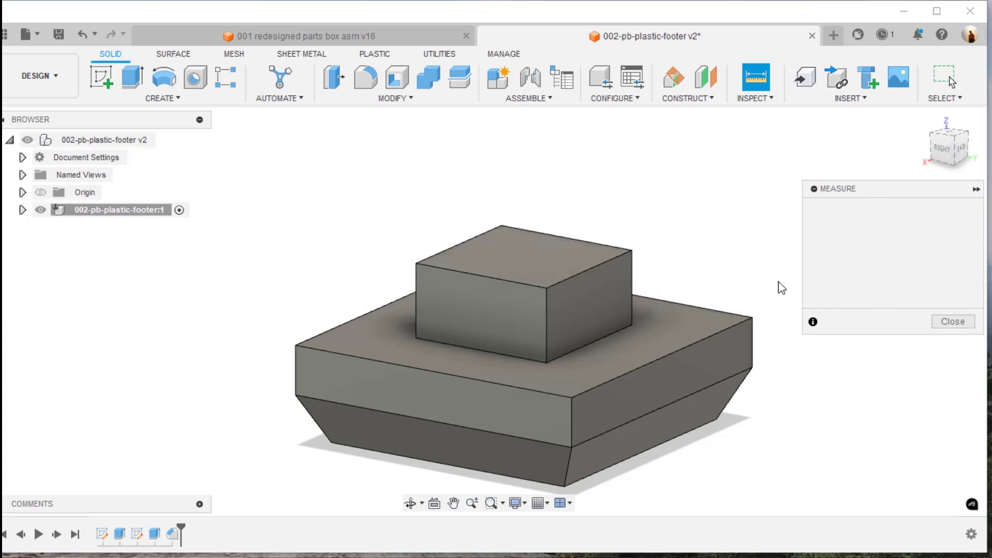
pyautogui.click(545, 288)
pyautogui.click(546, 362)
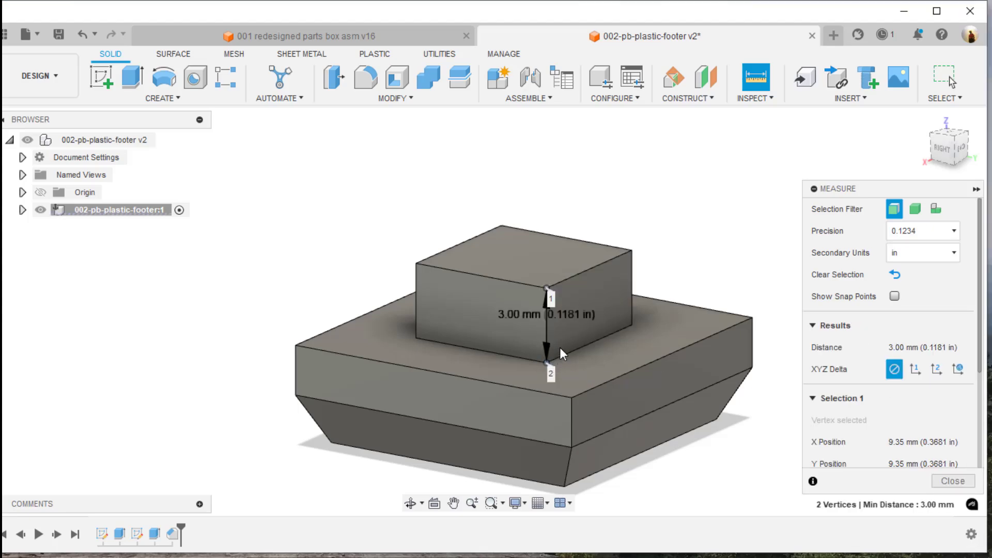
pyautogui.click(666, 209)
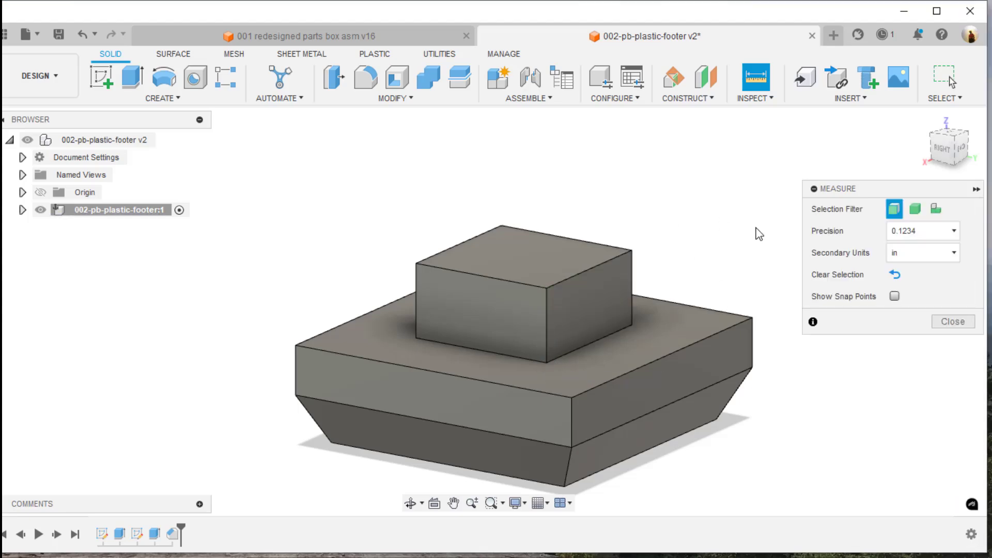
pyautogui.moveTo(725, 245); pyautogui.dragTo(715, 210, button='middle')
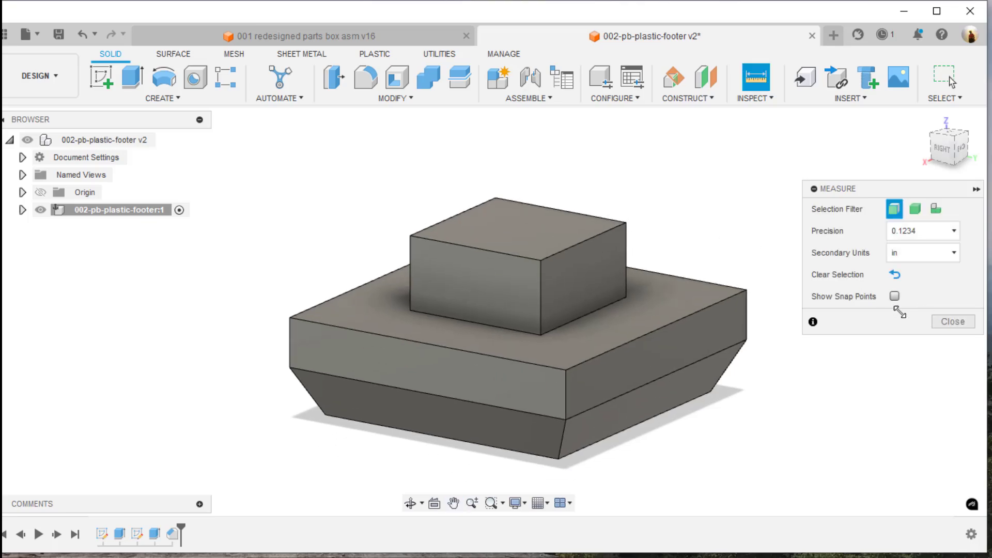
pyautogui.click(952, 321)
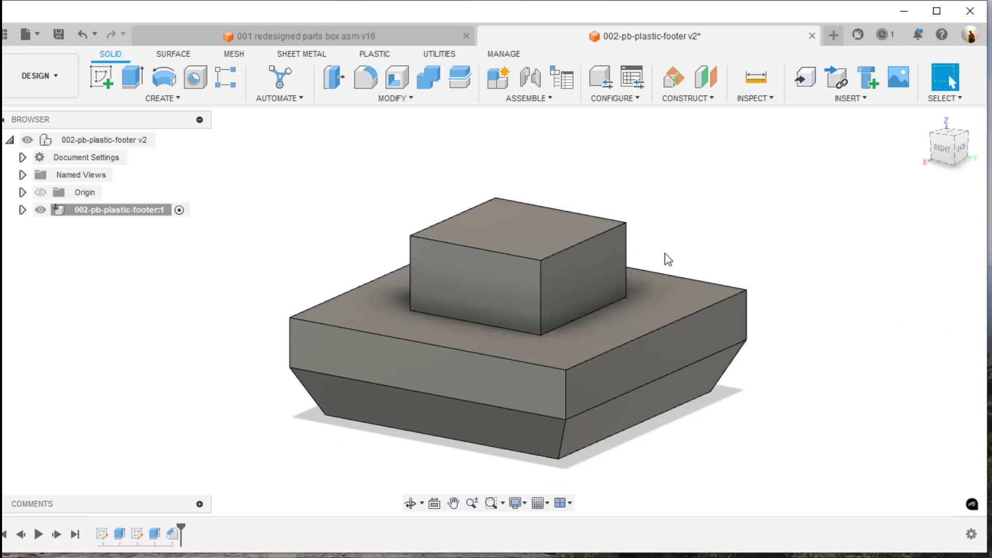
# Step: Create a new drawing from the footer design using the ASME standard, mm units and a landscape A-size sheet
pyautogui.click(34, 37)
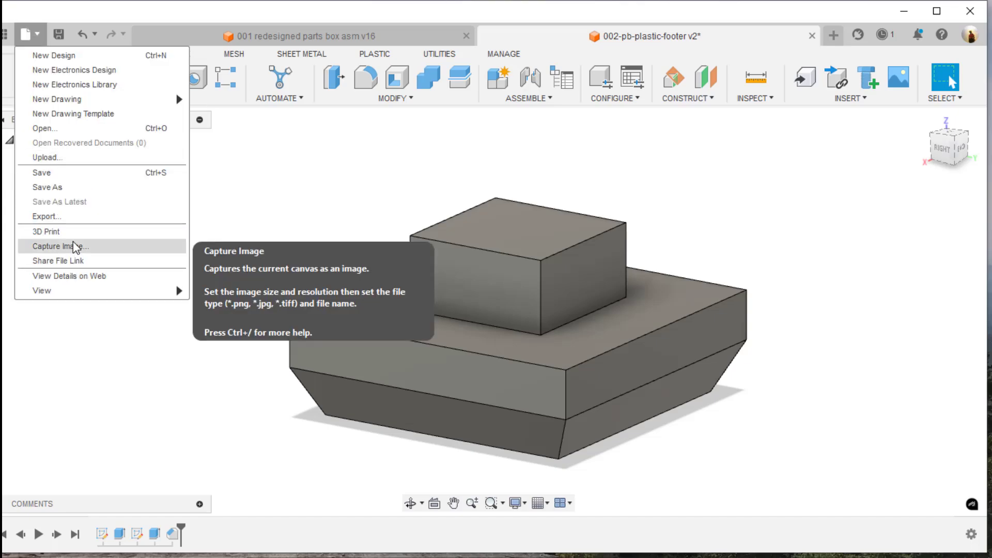
pyautogui.moveTo(70, 101)
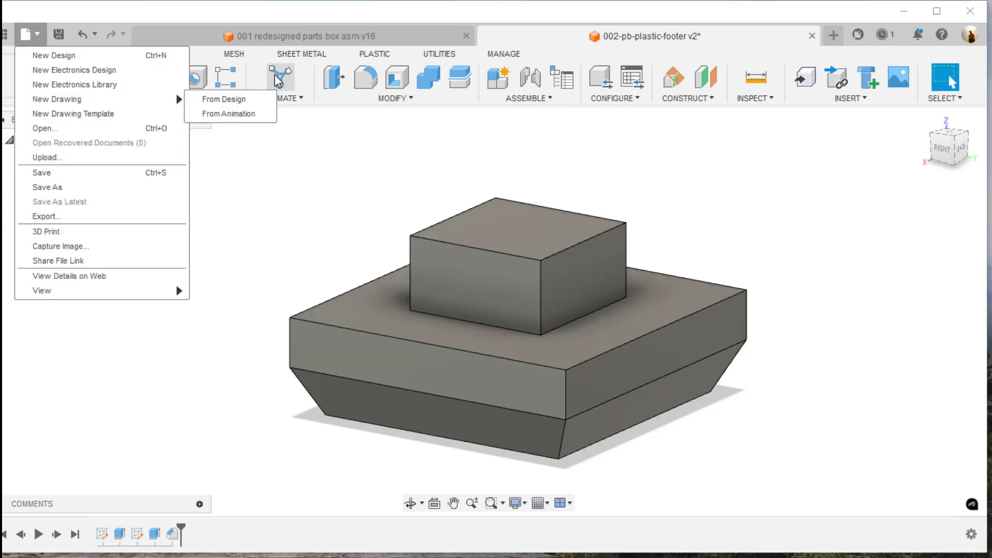
pyautogui.click(224, 99)
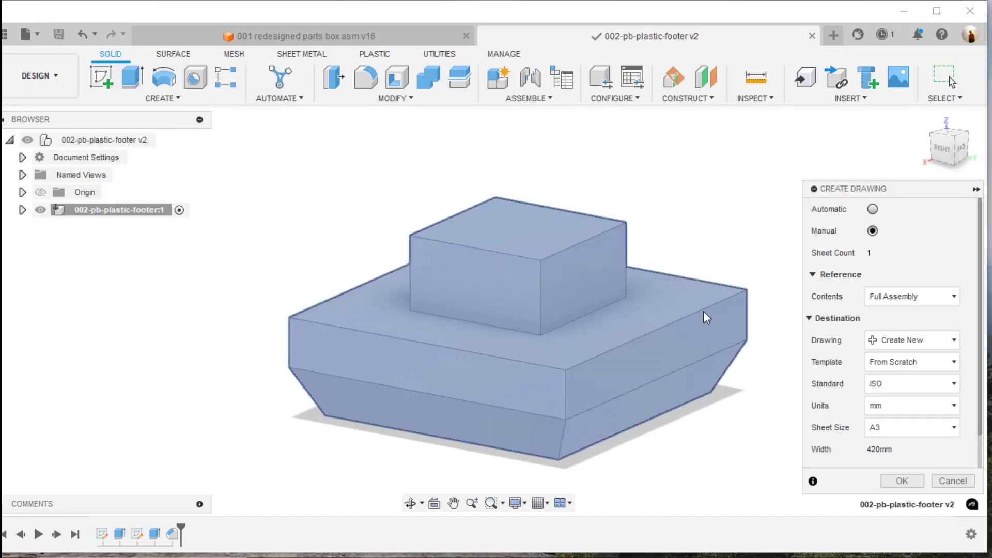
pyautogui.click(886, 382)
pyautogui.click(887, 402)
pyautogui.scroll(-1, 876, 370)
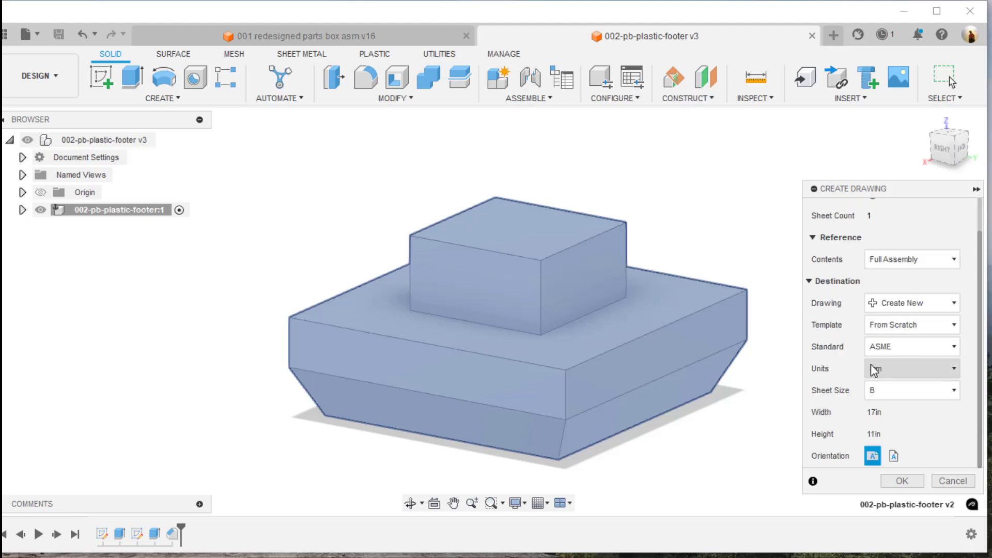
pyautogui.click(890, 393)
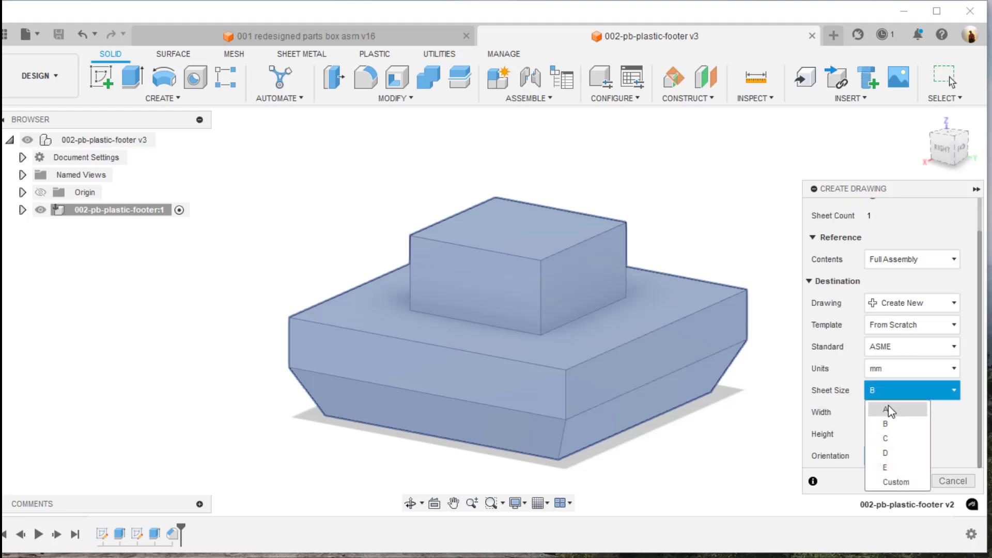
pyautogui.click(888, 405)
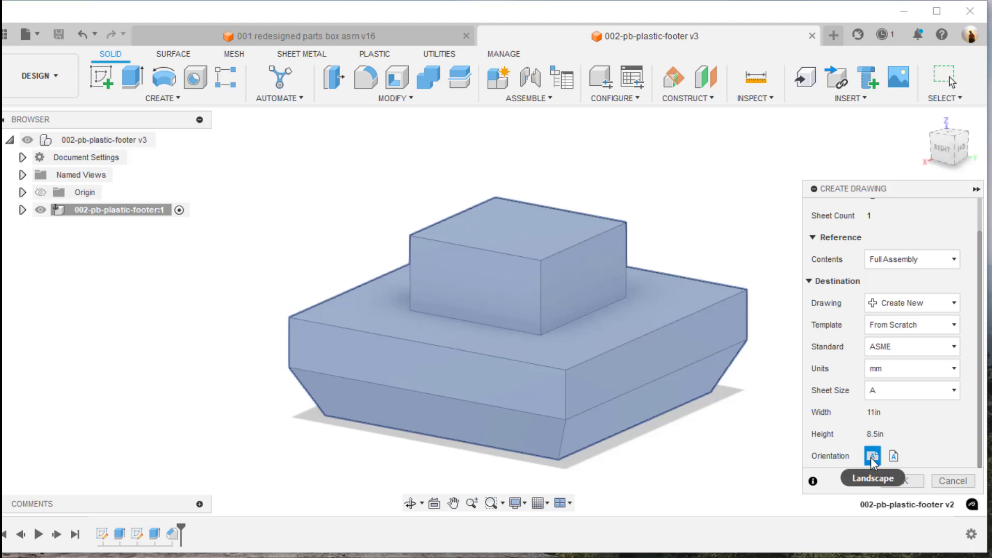
pyautogui.click(897, 480)
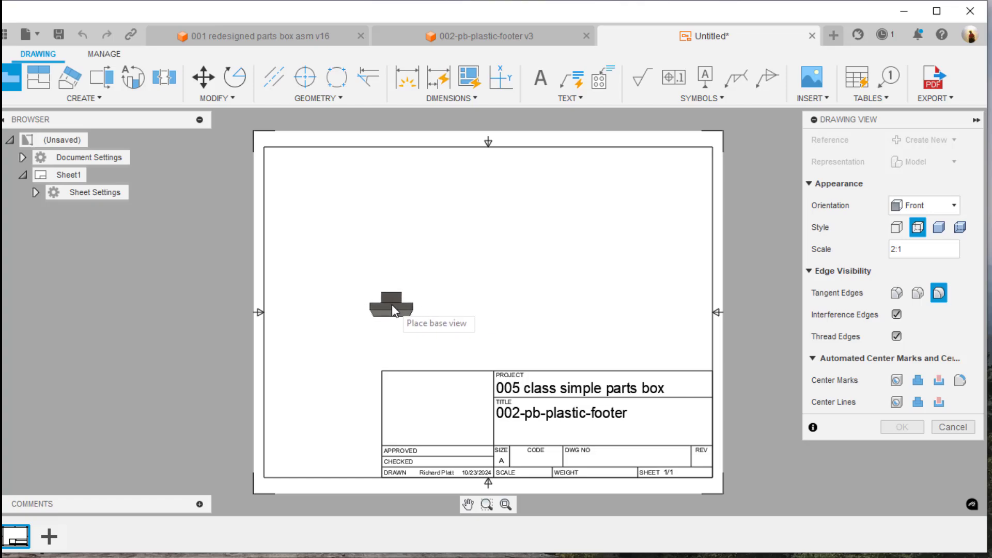
# Step: Place the front base view at 2:1 scale and project top, side and isometric views from it
pyautogui.click(391, 305)
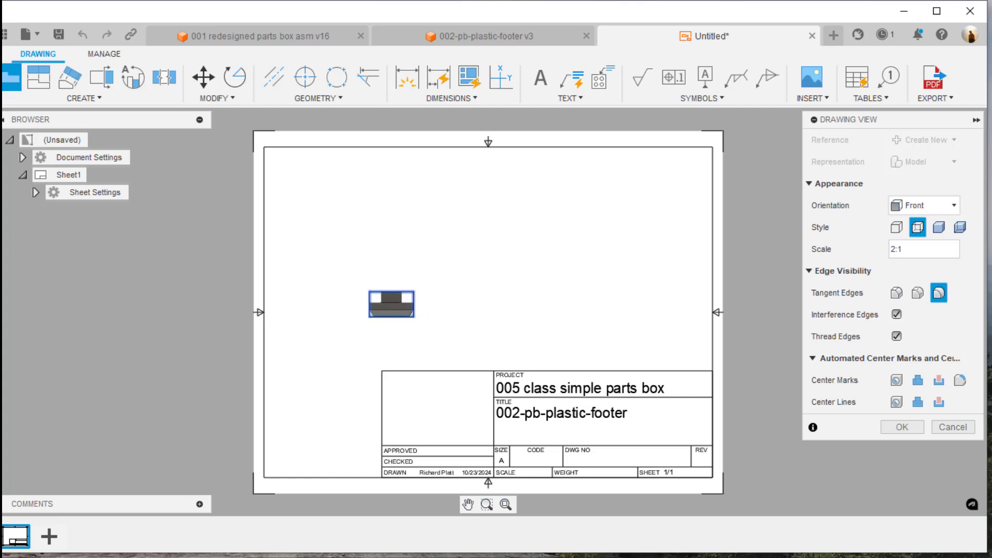
pyautogui.press('Return')
pyautogui.click(391, 304)
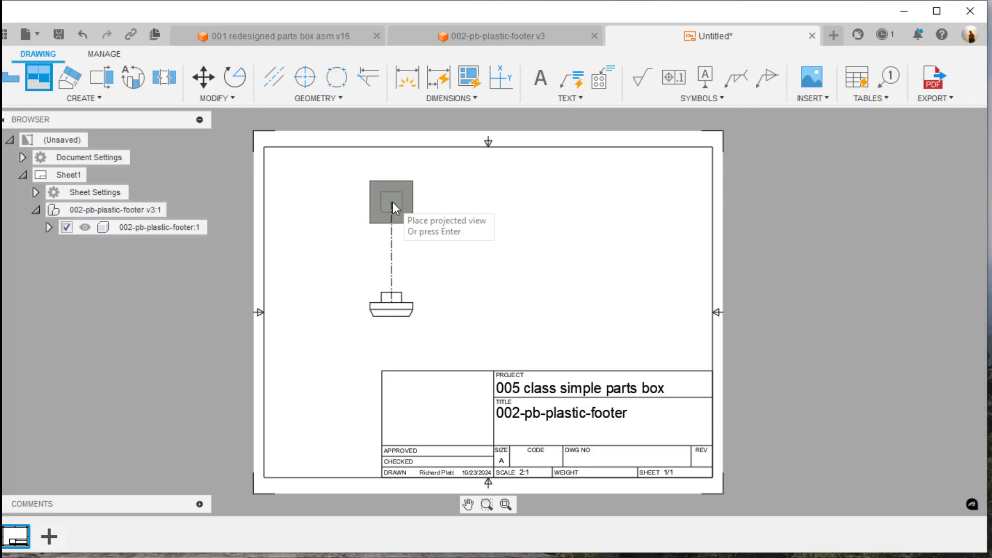
pyautogui.click(387, 227)
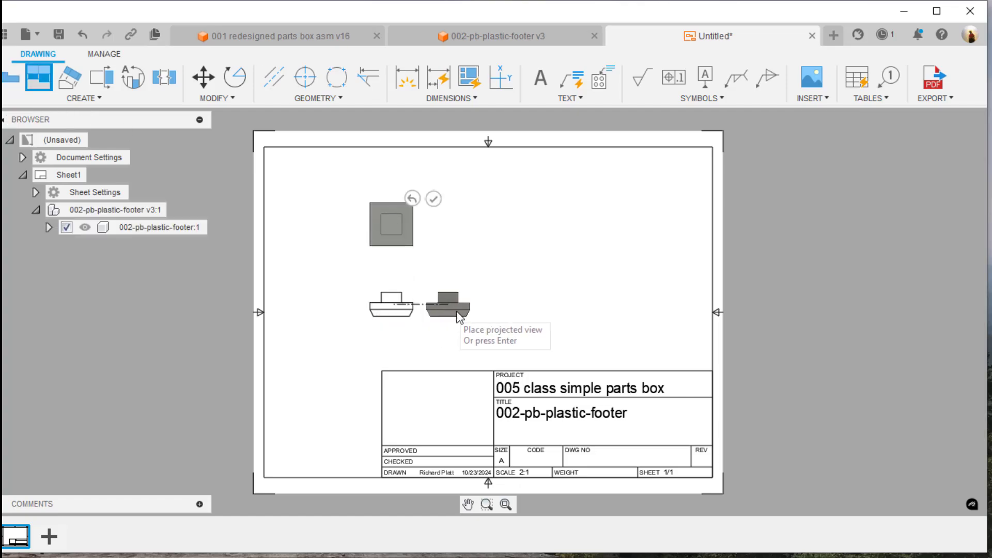
pyautogui.click(513, 303)
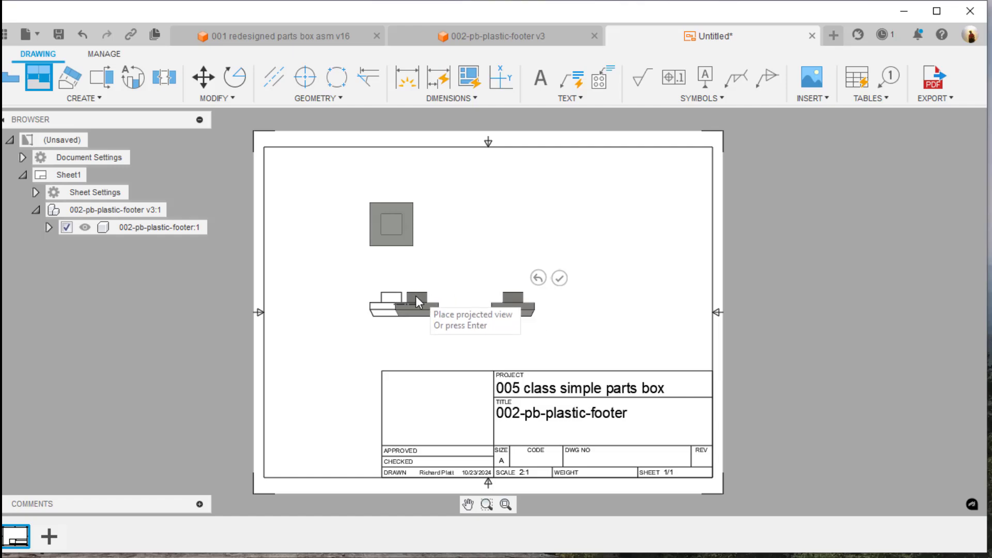
pyautogui.click(516, 224)
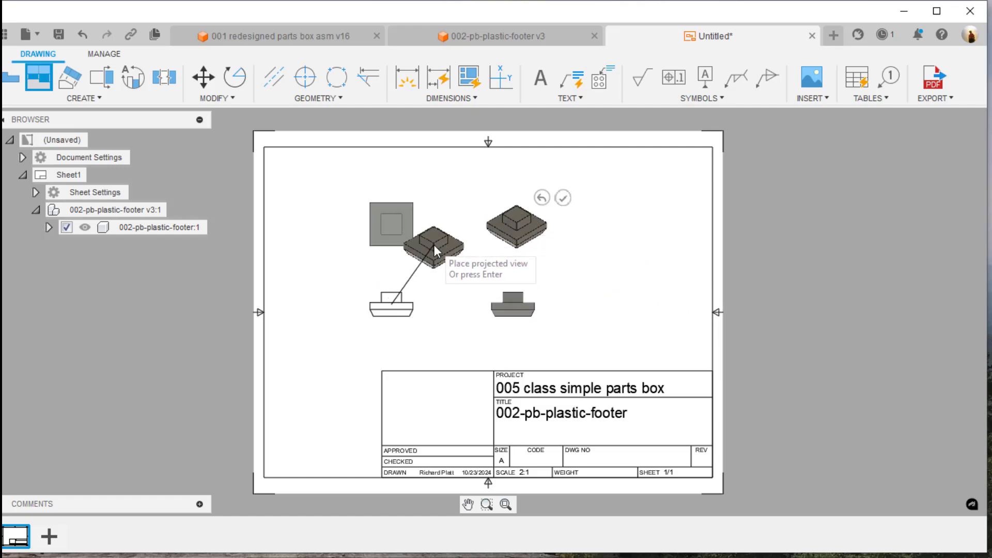
pyautogui.press('Return')
# Step: Move the front, side and isometric views further right on the sheet to center the layout
pyautogui.click(386, 308)
pyautogui.click(391, 305)
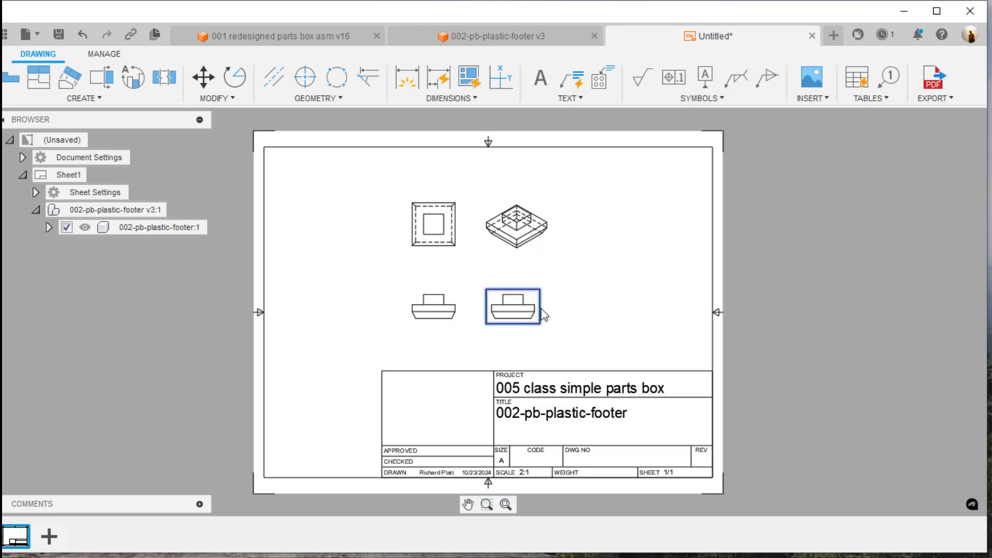
pyautogui.click(566, 314)
pyautogui.click(516, 228)
pyautogui.click(528, 233)
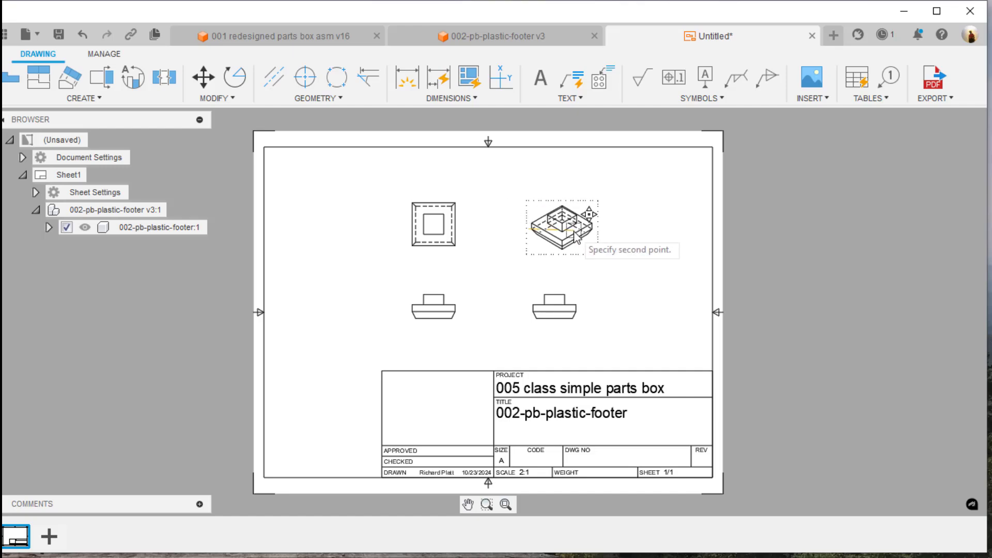
pyautogui.click(566, 235)
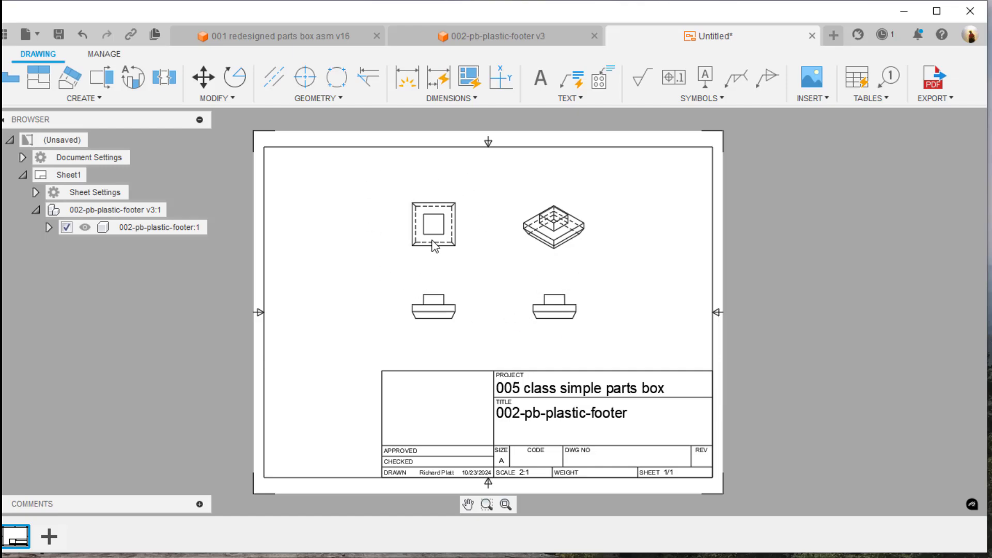
# Step: Shift the front view slightly left and down so its aligned top and side views follow
pyautogui.click(429, 222)
pyautogui.click(433, 224)
pyautogui.click(422, 236)
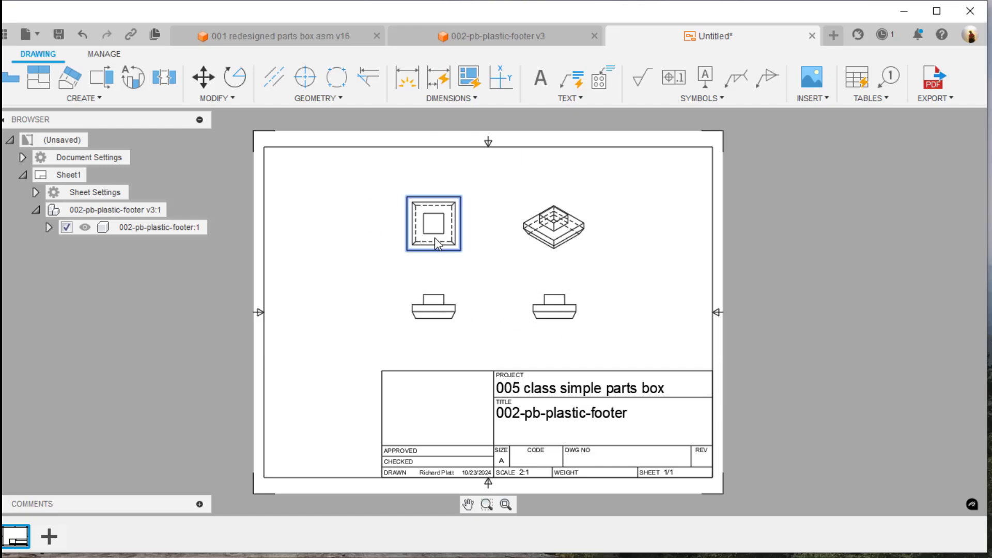
pyautogui.click(436, 310)
pyautogui.click(434, 306)
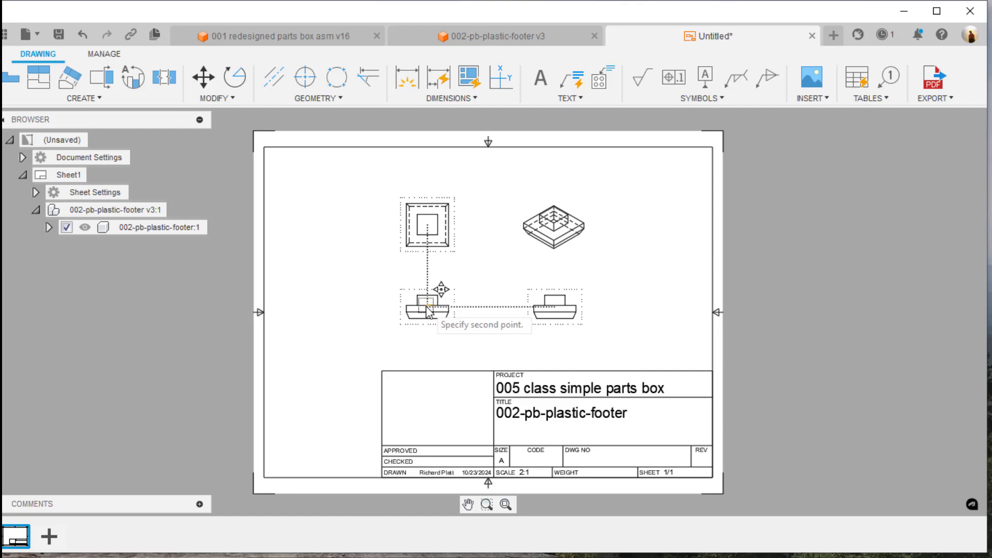
pyautogui.click(428, 307)
pyautogui.click(425, 310)
pyautogui.click(433, 310)
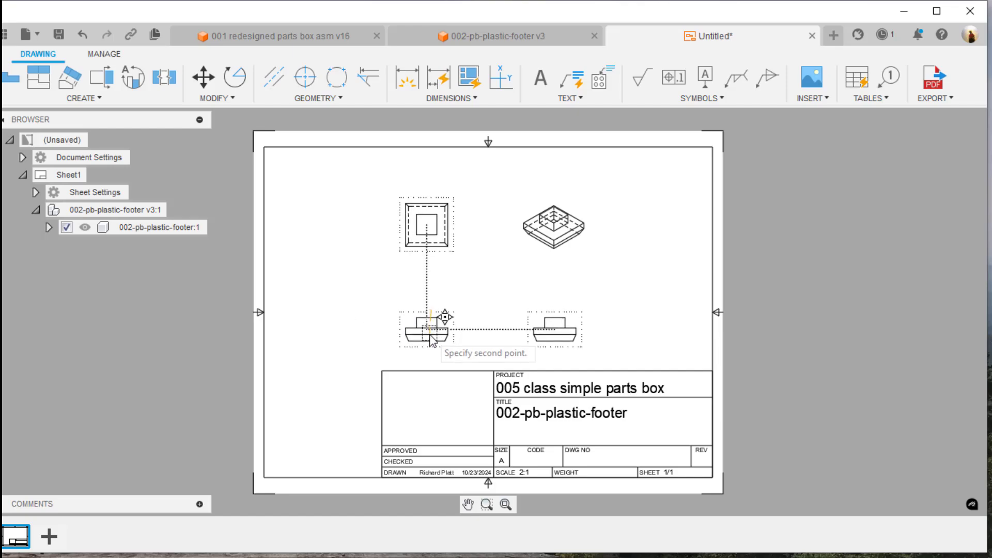
pyautogui.click(429, 319)
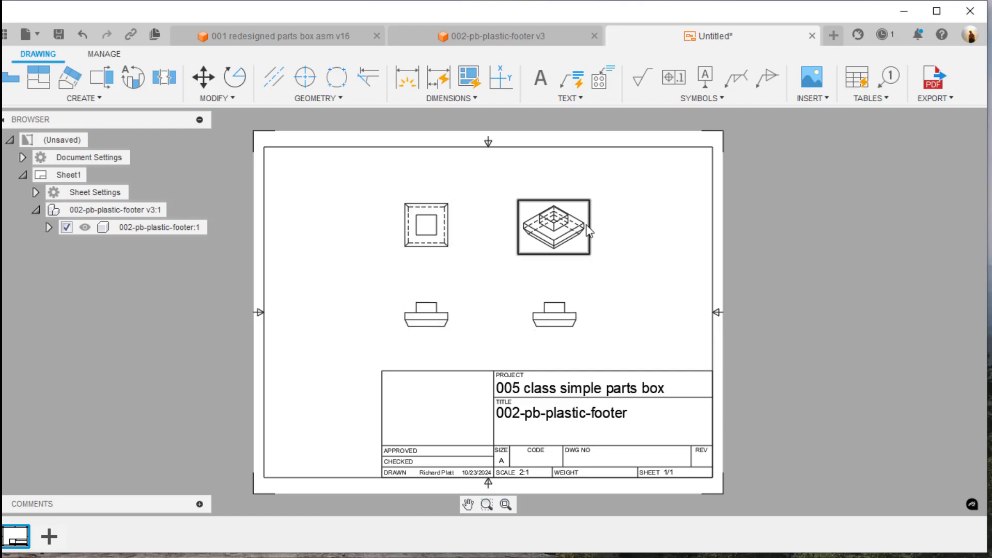
# Step: Move the top view slightly down toward the front view
pyautogui.click(445, 219)
pyautogui.click(443, 219)
pyautogui.click(443, 226)
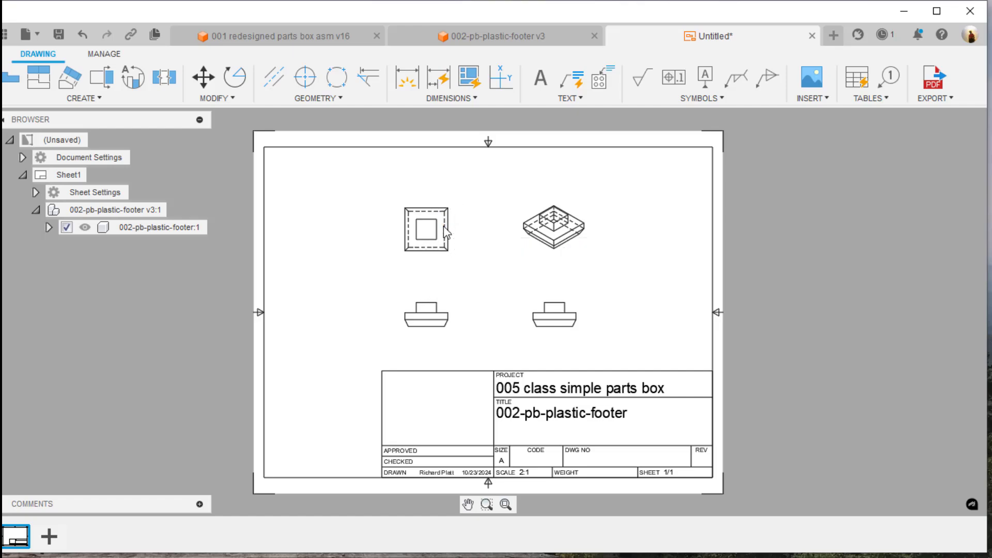
# Step: Change the isometric view's style to shaded
pyautogui.click(591, 213)
pyautogui.click(607, 192)
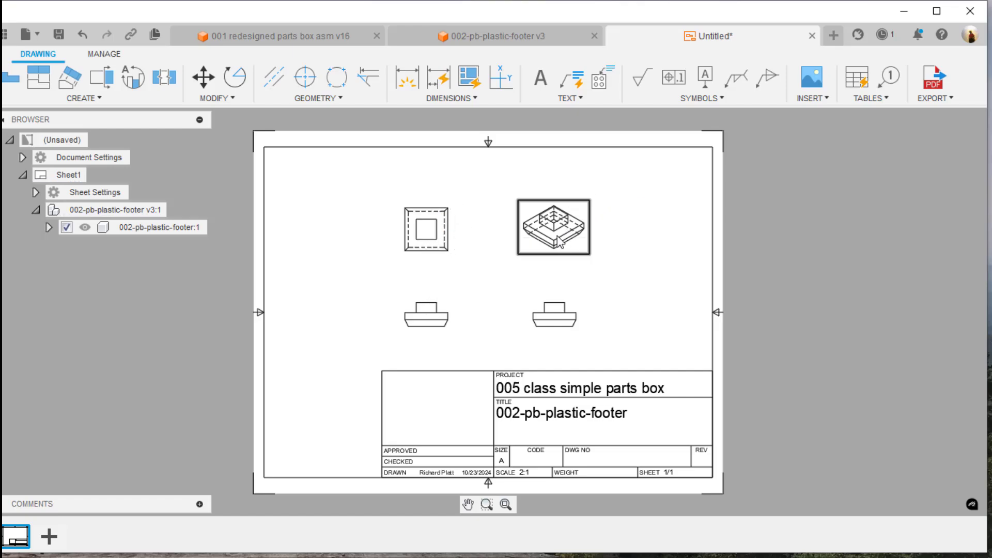
pyautogui.doubleClick(555, 238)
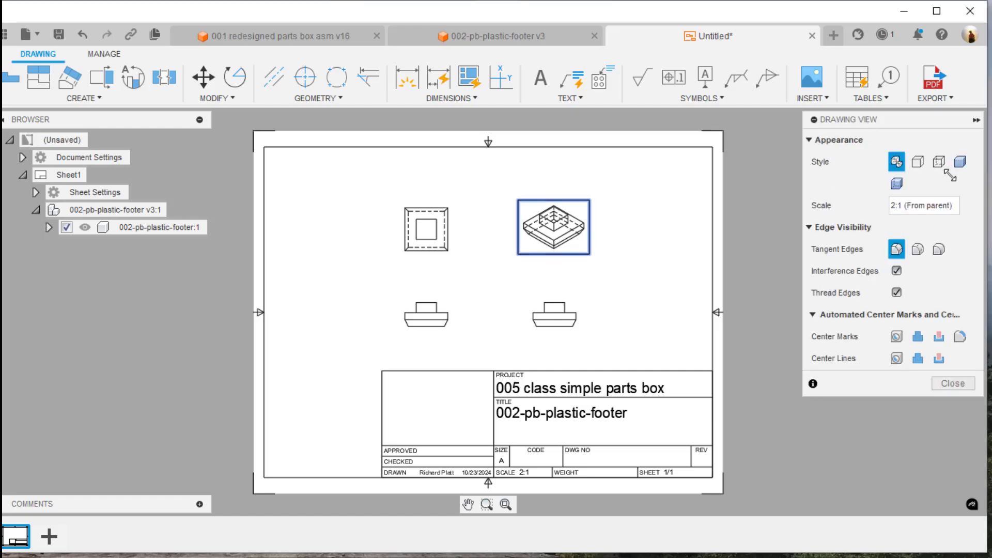
pyautogui.click(960, 162)
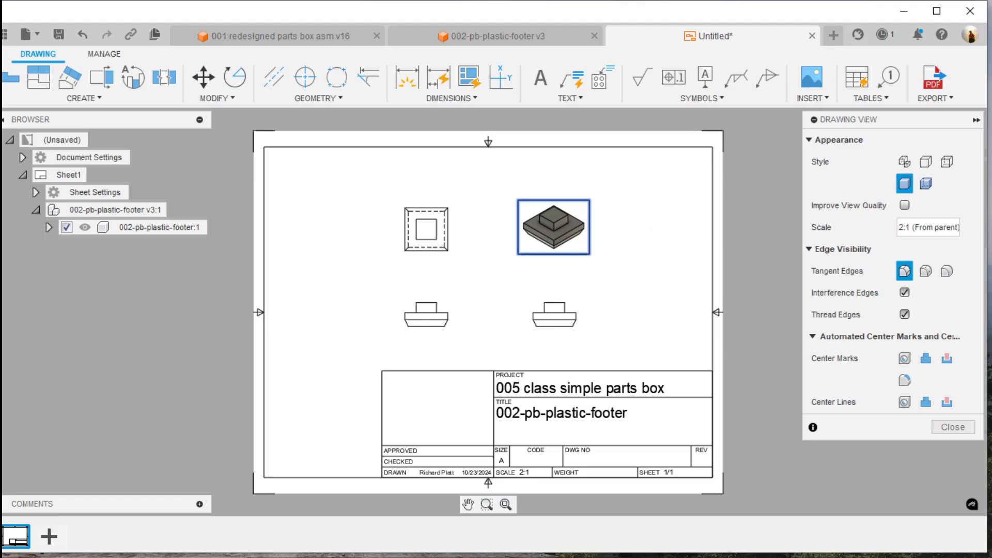
pyautogui.click(952, 427)
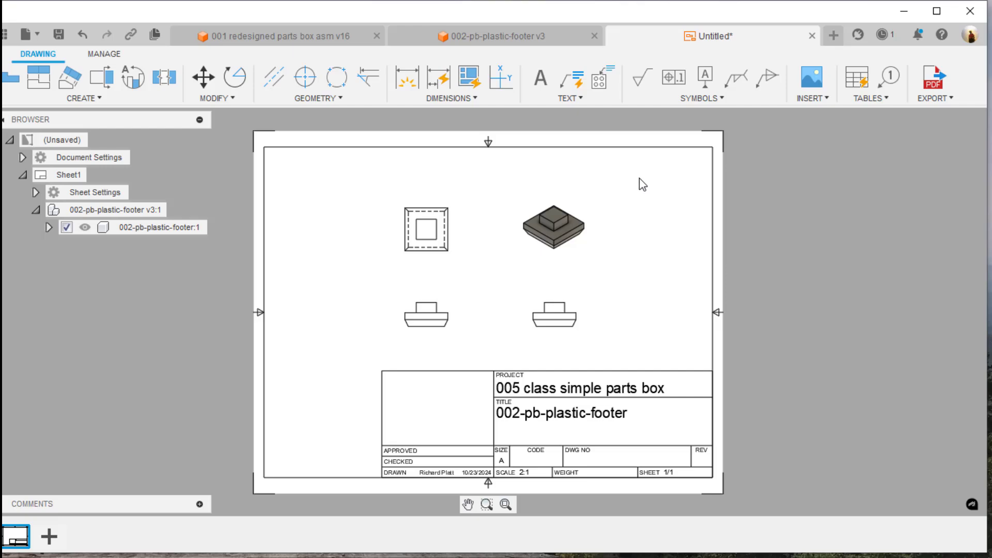
# Step: Dimension the base's overall width above the top view and its overall depth on the view's left side
pyautogui.press('d')
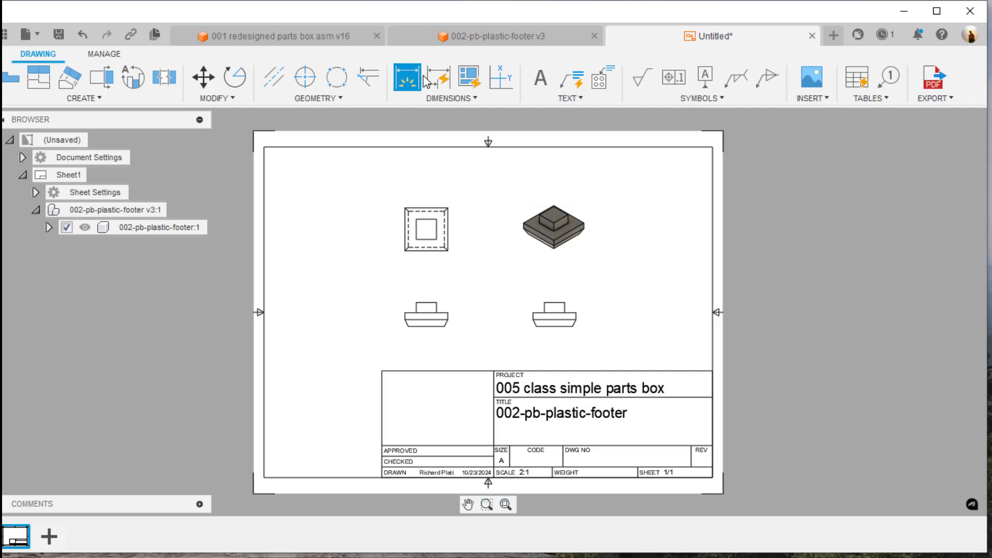
pyautogui.scroll(3, 418, 209)
pyautogui.click(428, 209)
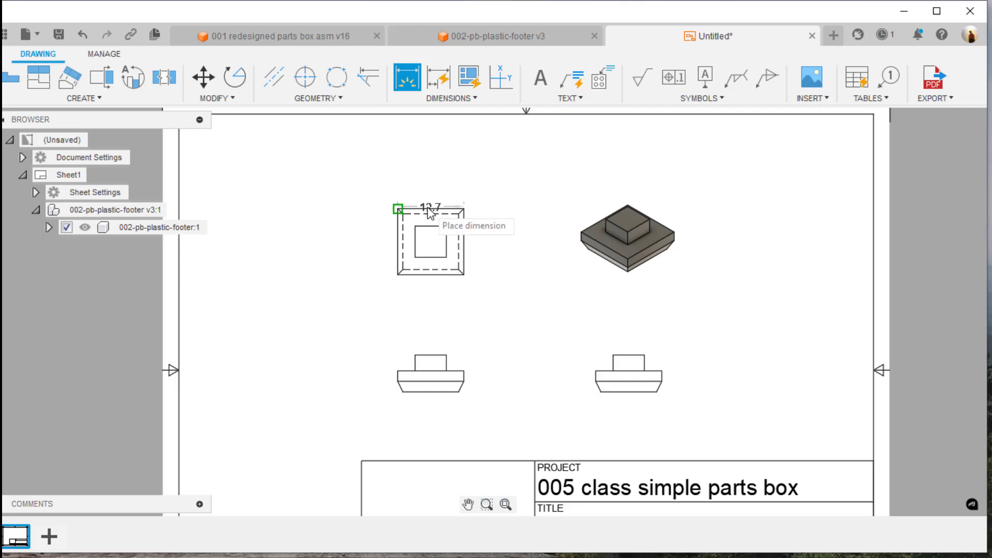
pyautogui.click(421, 209)
pyautogui.click(439, 185)
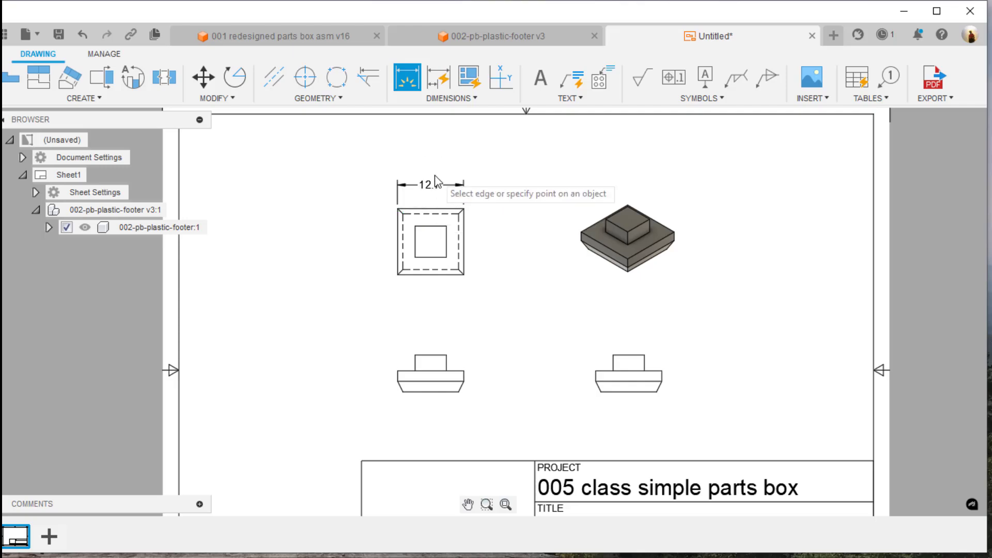
pyautogui.click(398, 241)
pyautogui.click(351, 244)
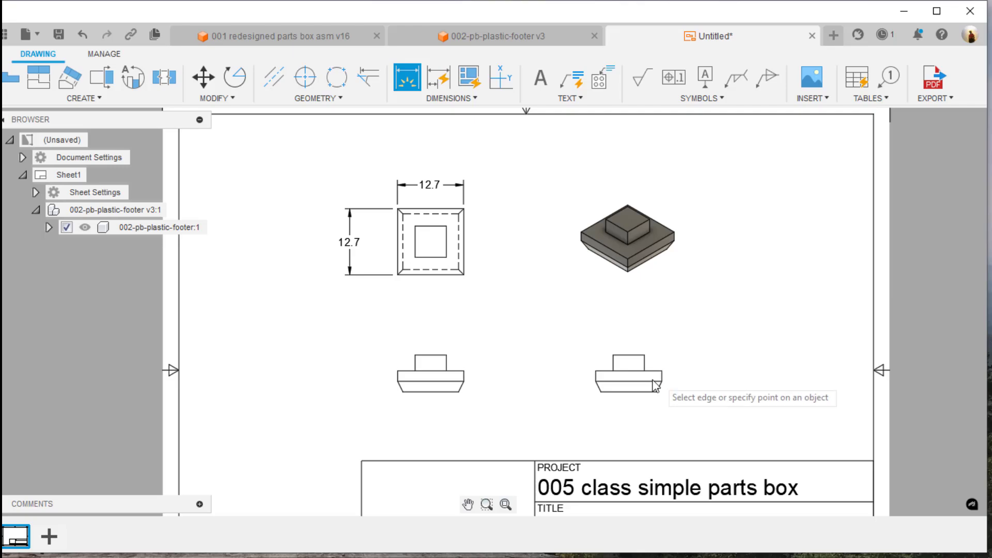
# Step: Dimension the base's straight side height and the chamfer's vertical height on opposite sides of the front view
pyautogui.click(463, 371)
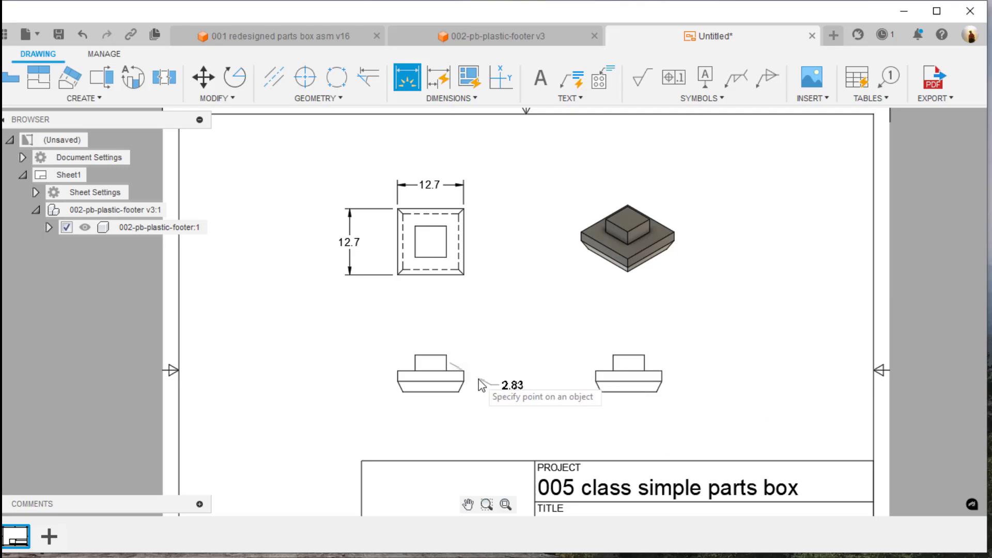
pyautogui.click(463, 381)
pyautogui.click(489, 388)
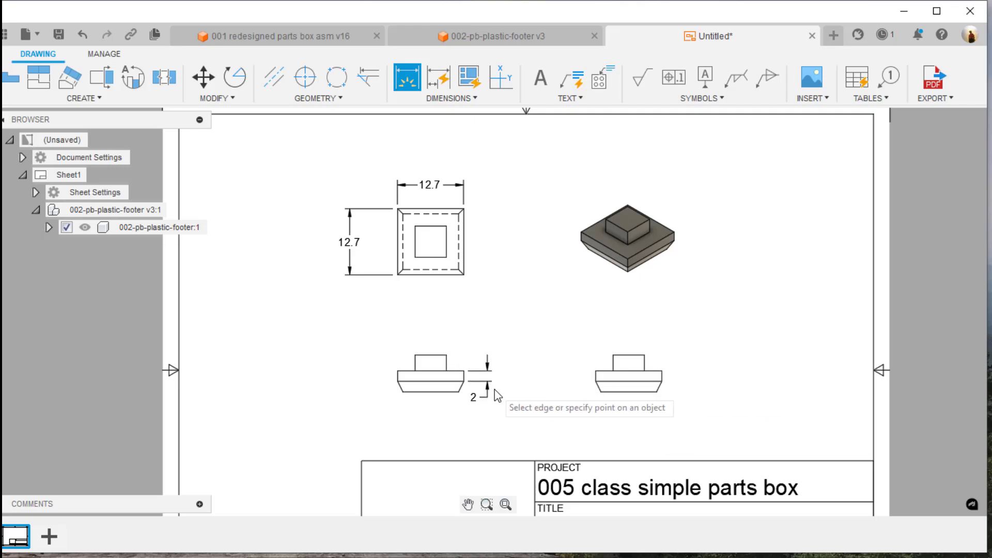
pyautogui.click(397, 381)
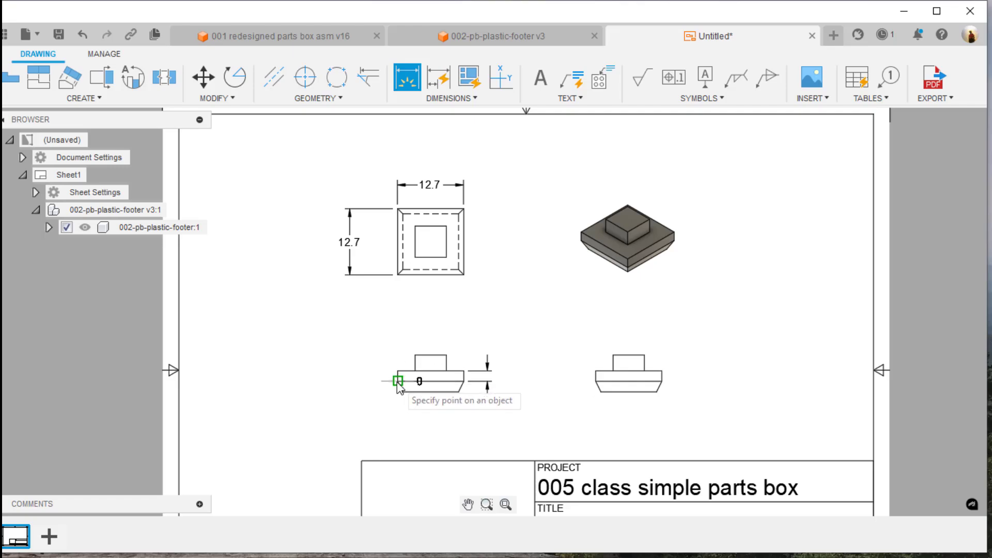
pyautogui.click(403, 391)
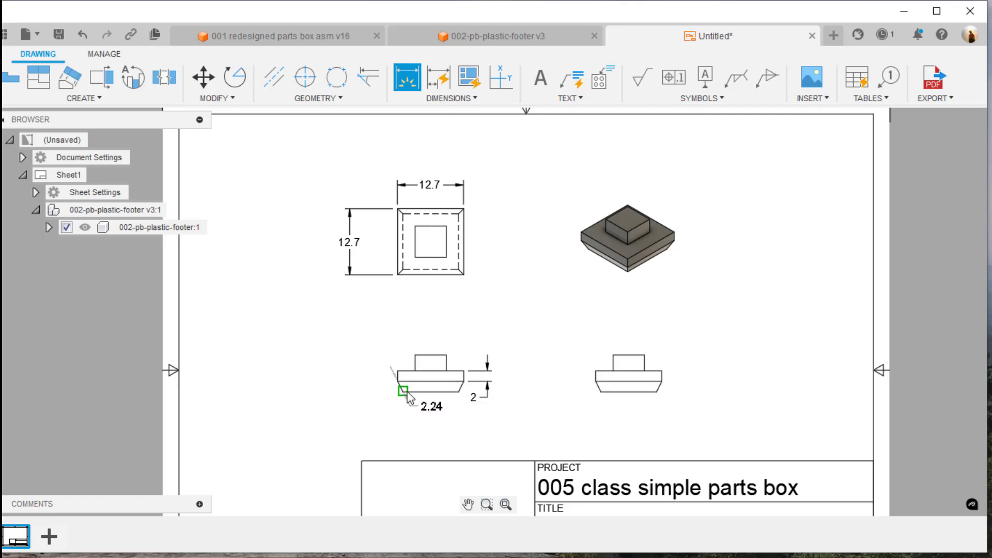
pyautogui.click(365, 383)
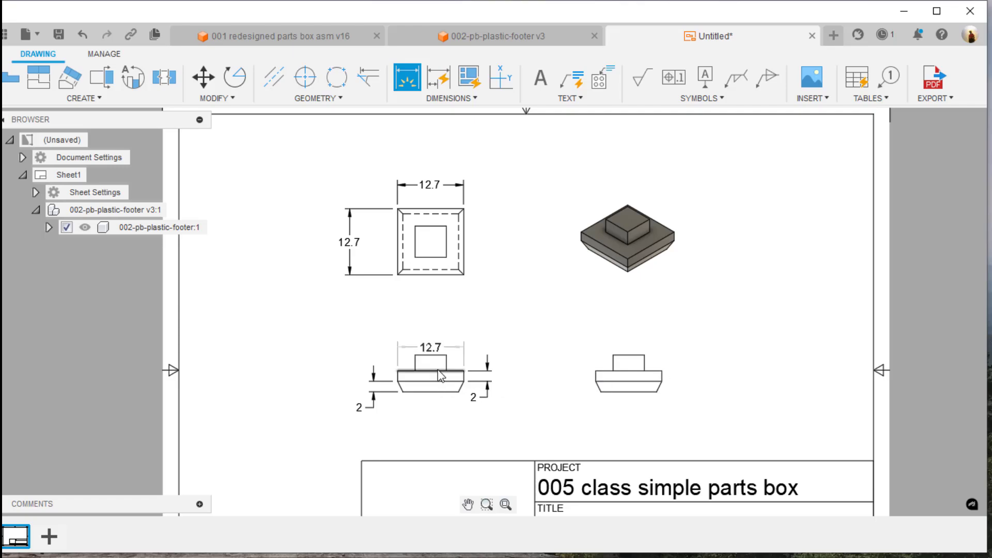
# Step: Dimension the boss's height in the side view, placing the dimension to the view's right
pyautogui.click(644, 370)
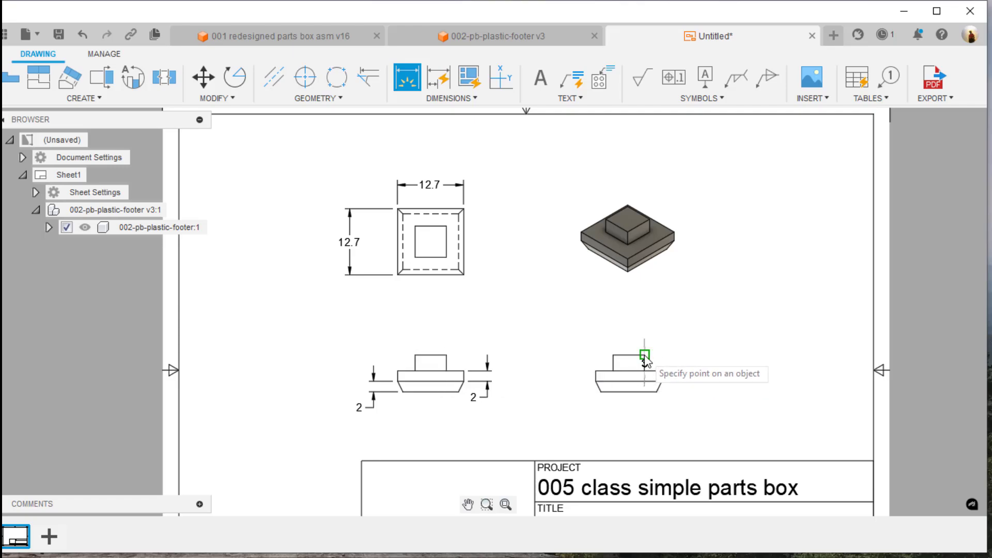
pyautogui.click(643, 355)
pyautogui.click(698, 362)
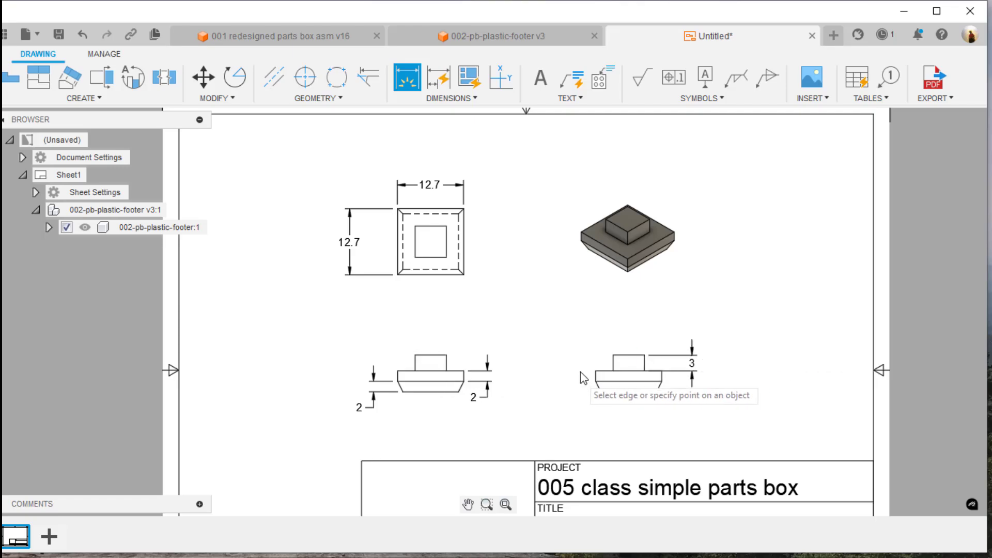
# Step: Dimension the footer's overall height in the side view, from the boss's top edge to the base's bottom edge, on the view's left side
pyautogui.click(613, 355)
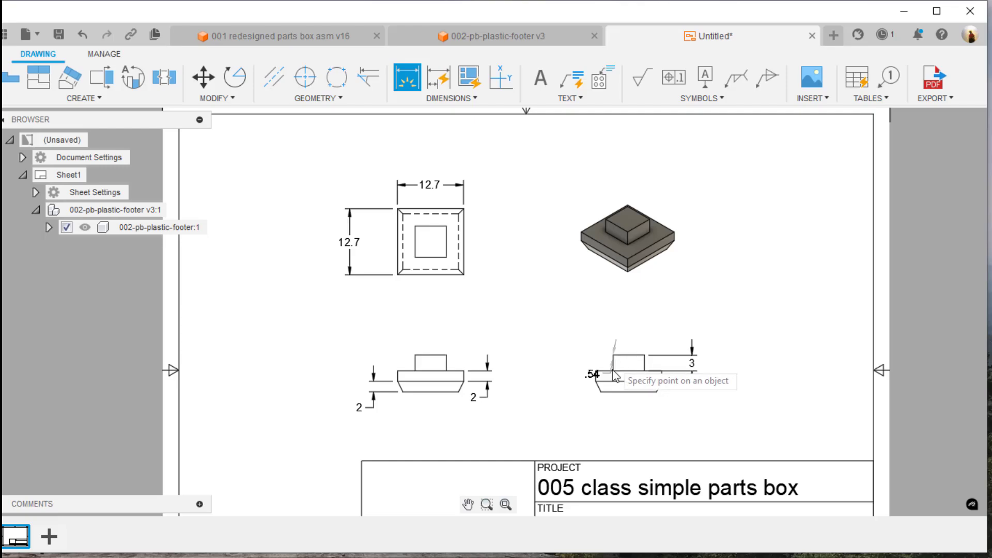
pyautogui.click(616, 392)
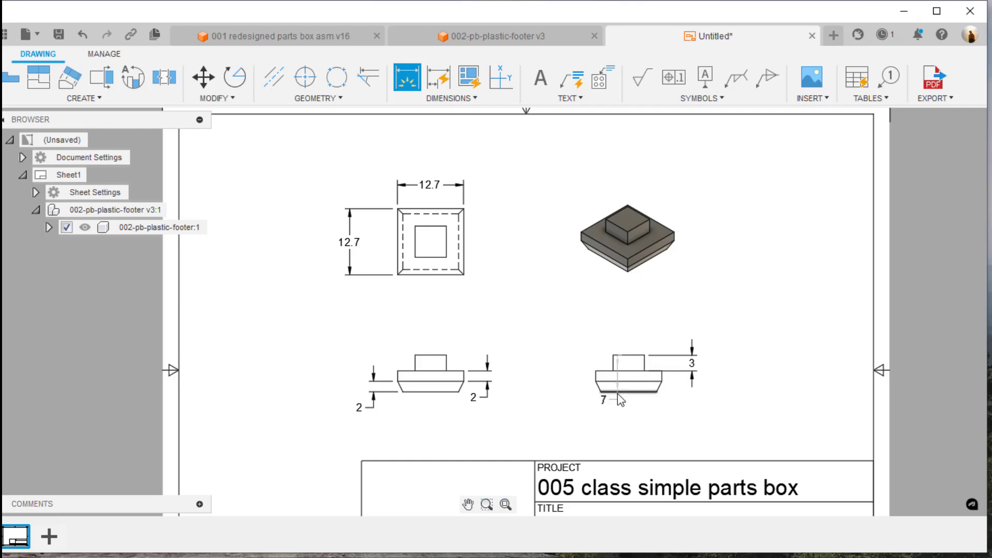
pyautogui.click(577, 395)
# Step: Add an angular dimension between the side view's right chamfer edge and bottom edge, placing it up and to the right of the view
pyautogui.scroll(2, 678, 395)
pyautogui.scroll(1, 678, 395)
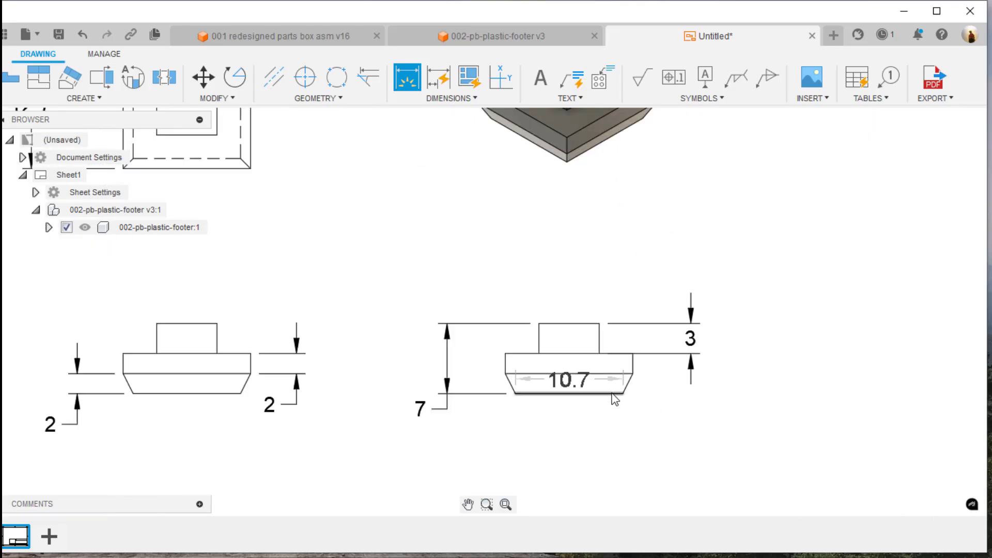
pyautogui.click(458, 98)
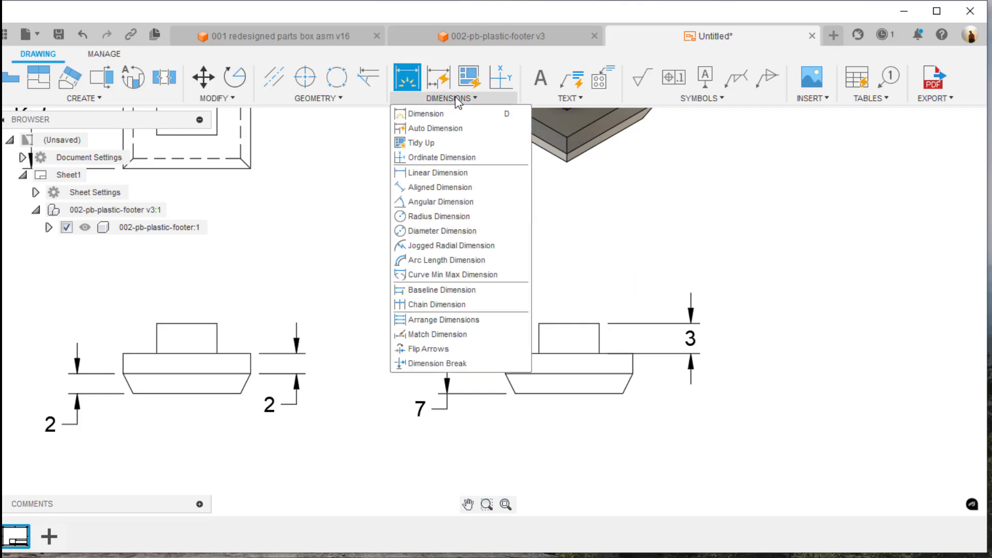
pyautogui.click(462, 201)
pyautogui.click(626, 387)
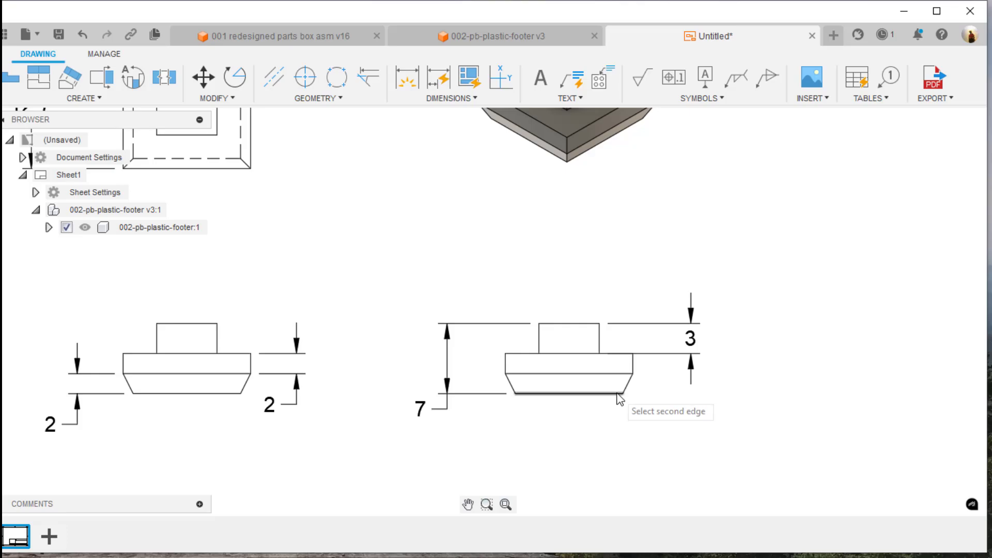
pyautogui.click(618, 393)
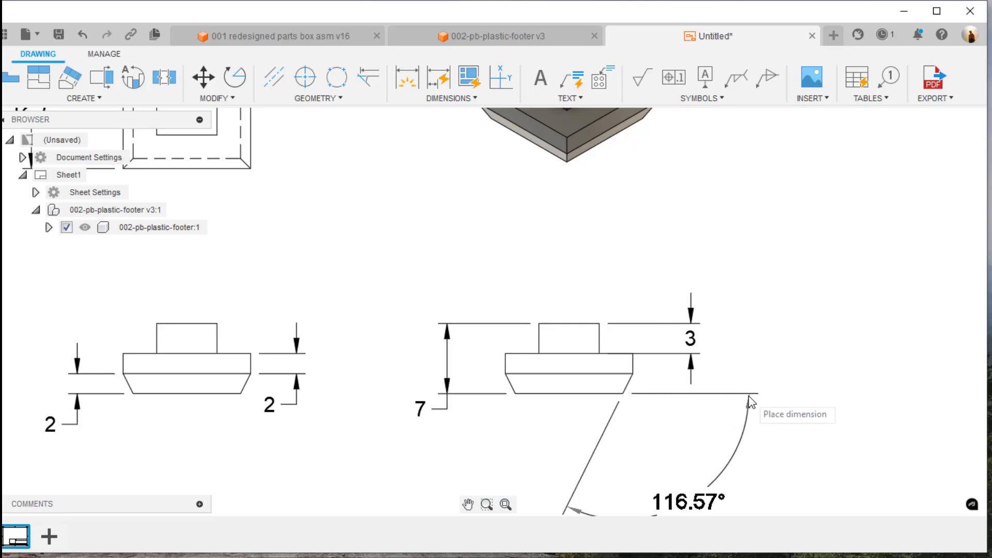
pyautogui.click(781, 306)
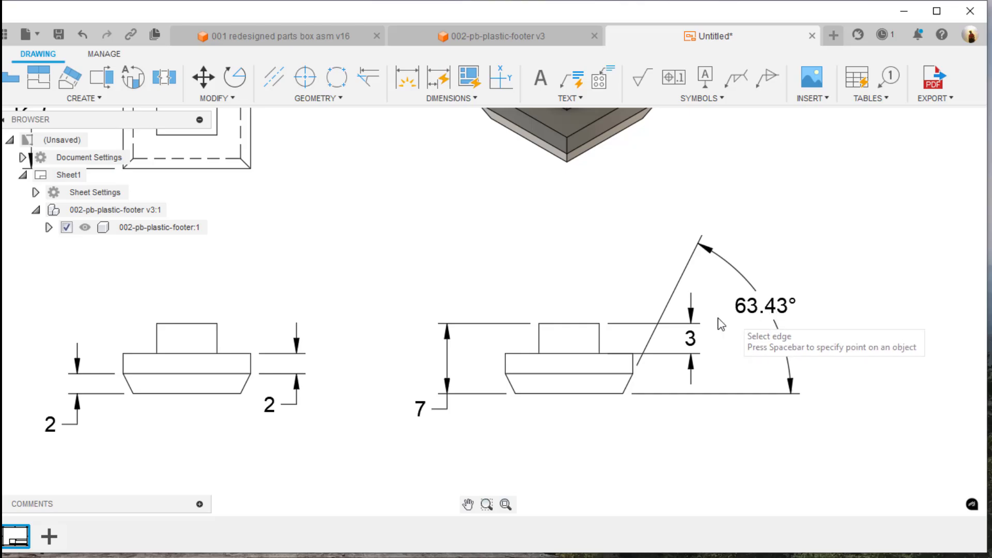
# Step: Save the drawing as 002-pb-plastic-footer Drawing in the 005 class simple parts box project
pyautogui.scroll(-2, 516, 325)
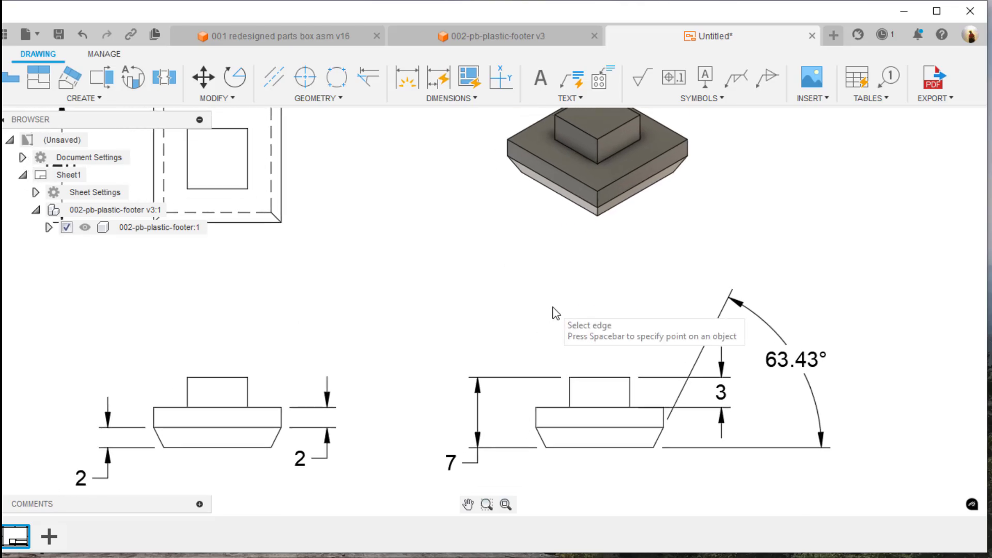
pyautogui.scroll(-3, 559, 314)
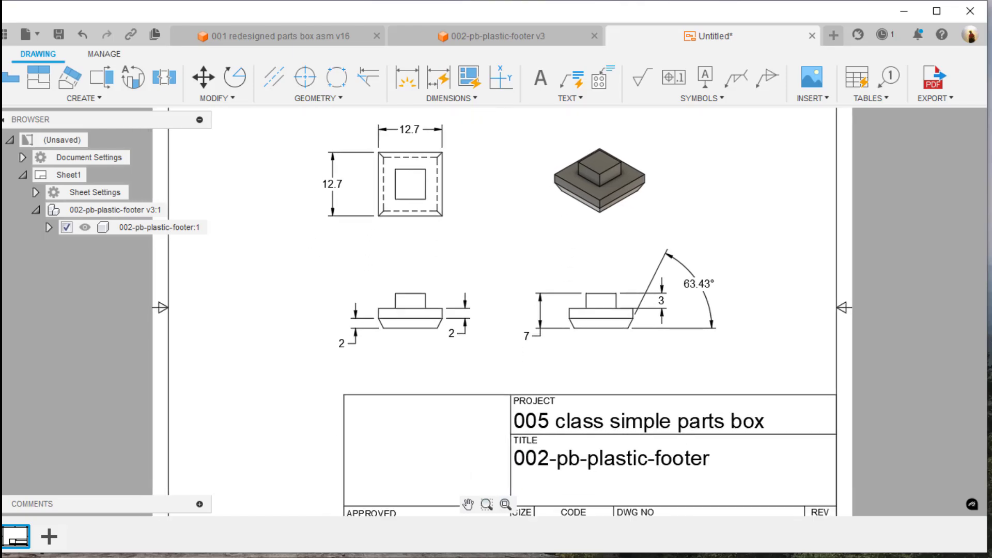
pyautogui.click(59, 35)
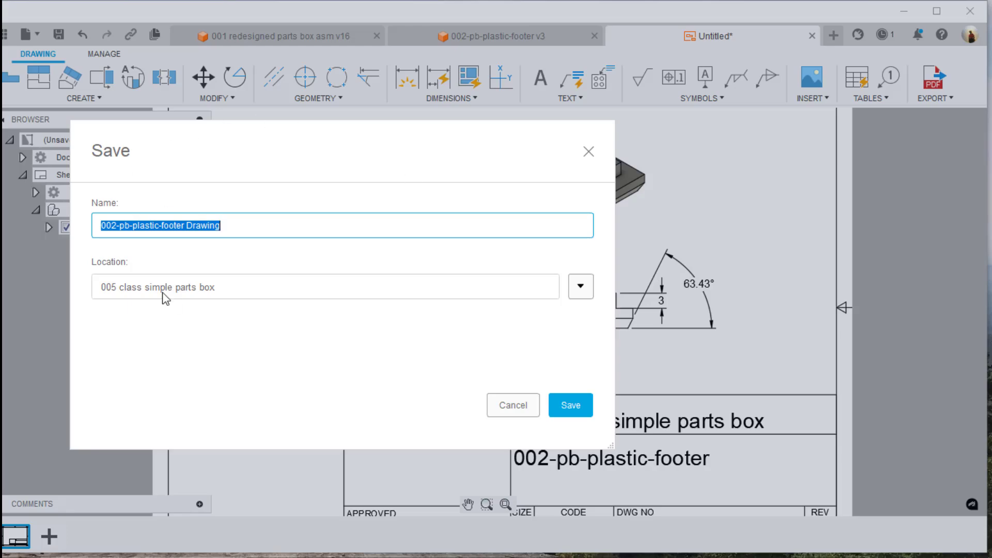
pyautogui.click(571, 405)
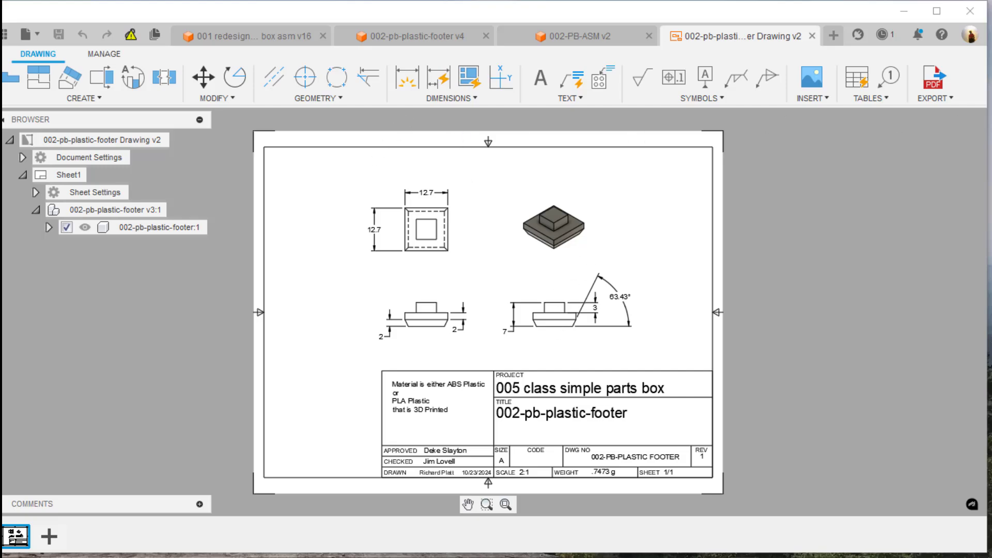
# Step: Dimension the boss's depth on the right side of the top view and its width above the front view
pyautogui.scroll(5, 419, 236)
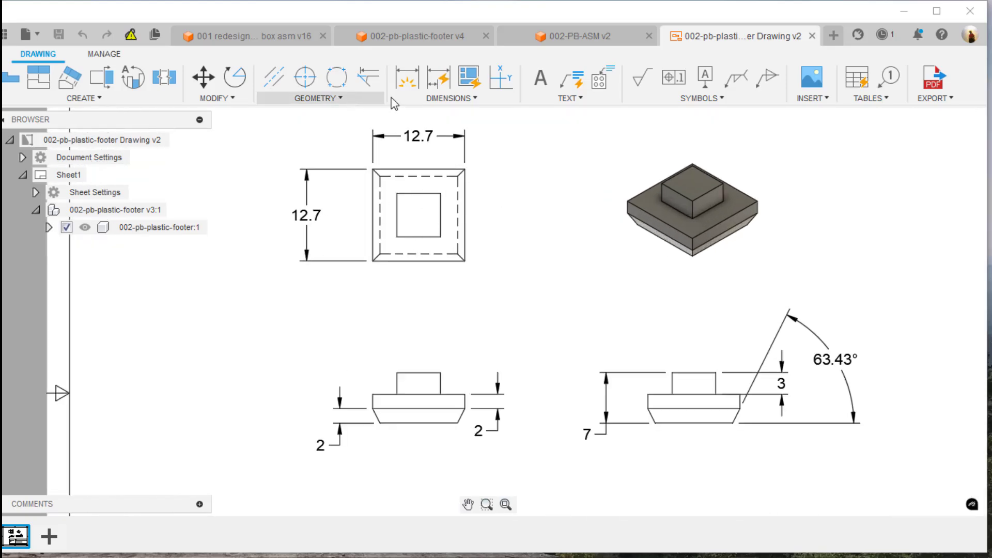
pyautogui.click(407, 78)
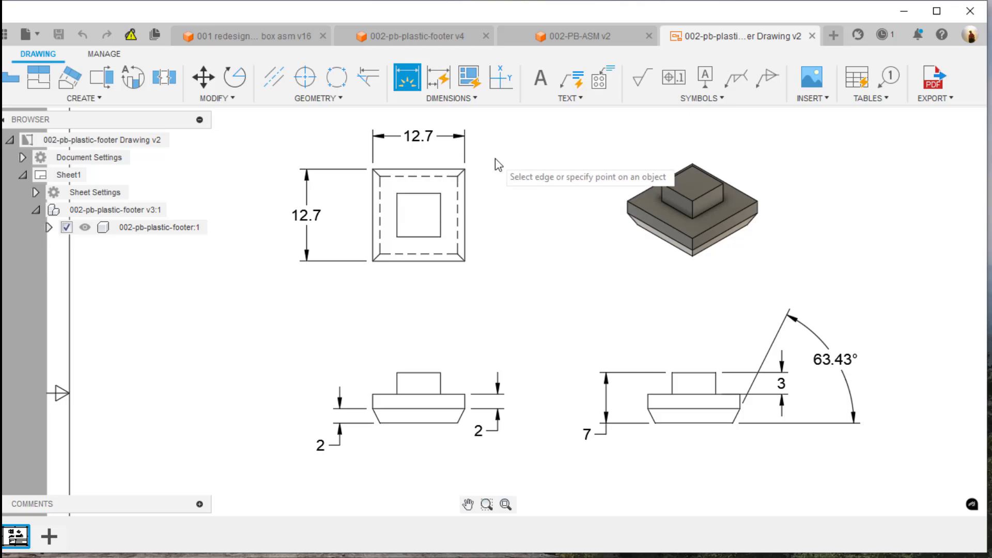
pyautogui.click(443, 229)
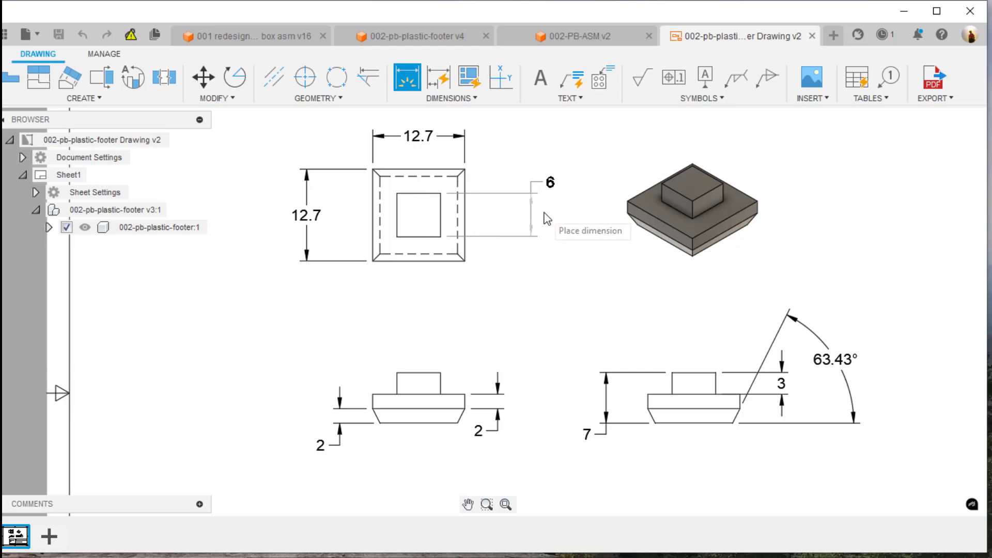
pyautogui.click(540, 215)
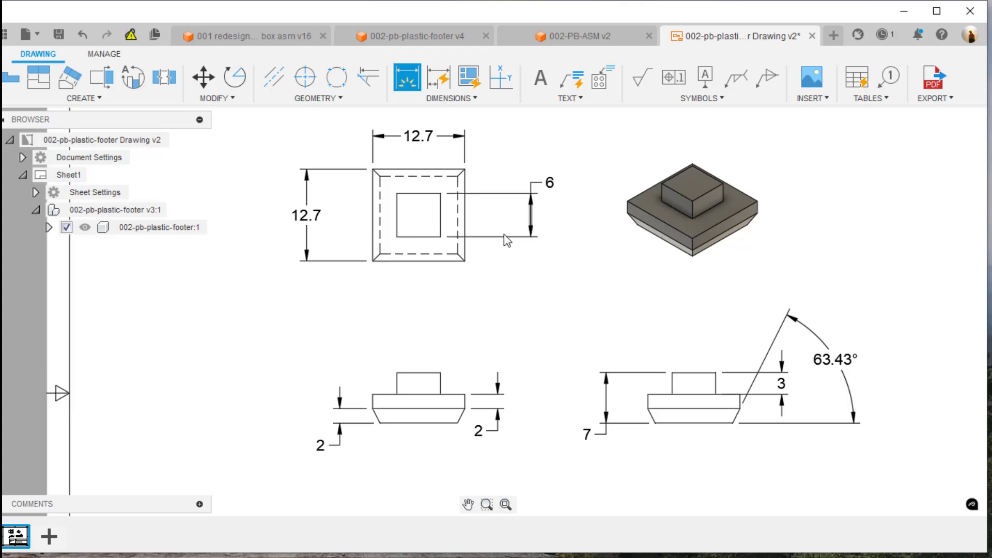
pyautogui.click(417, 372)
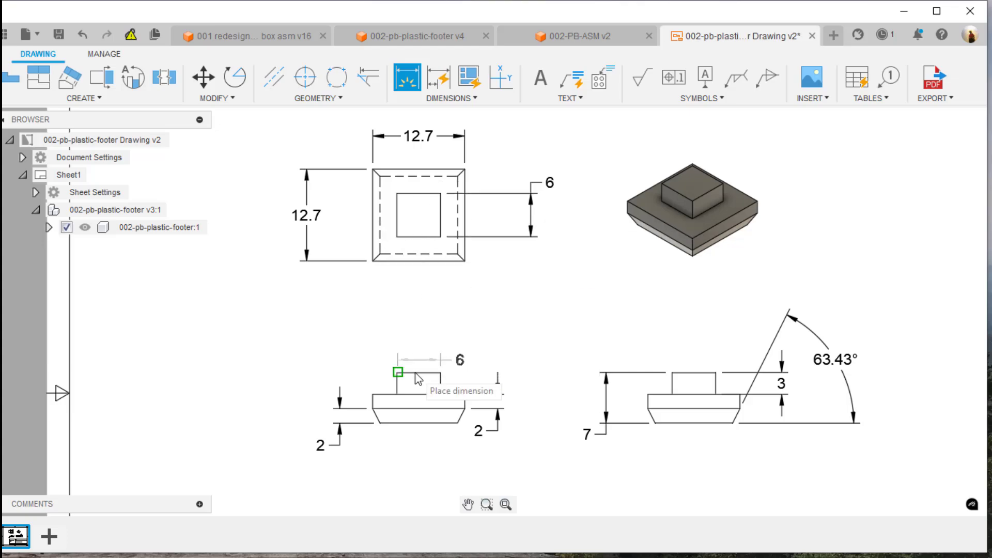
pyautogui.click(418, 326)
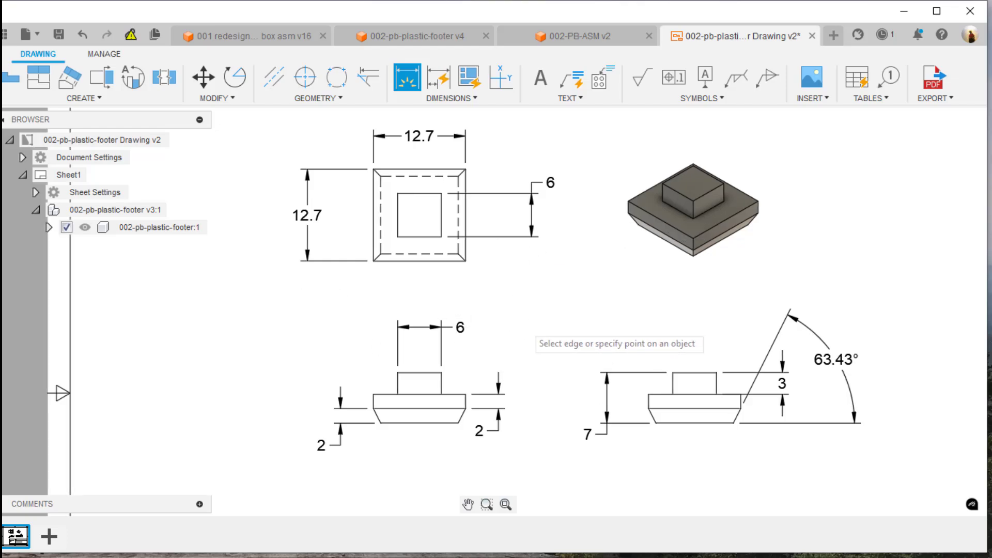
pyautogui.scroll(-5, 523, 310)
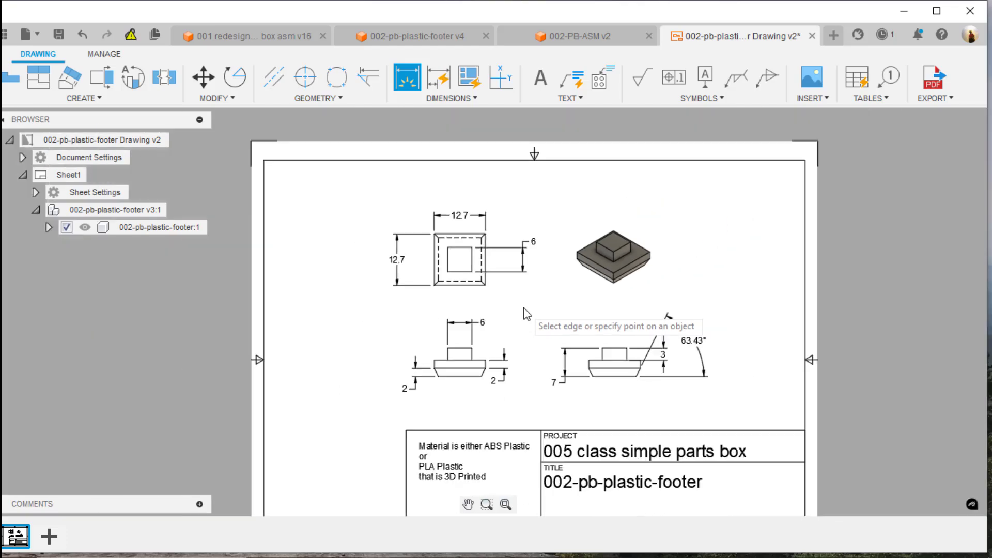
# Step: Update the drawing to the latest version of the footer design and save it with the version description User Saved
pyautogui.scroll(3, 522, 309)
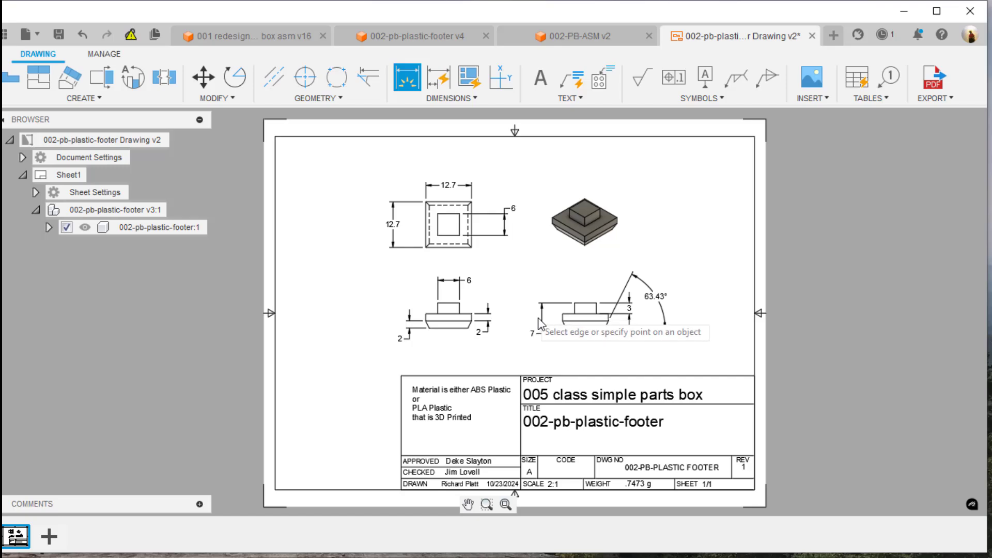
pyautogui.moveTo(133, 41)
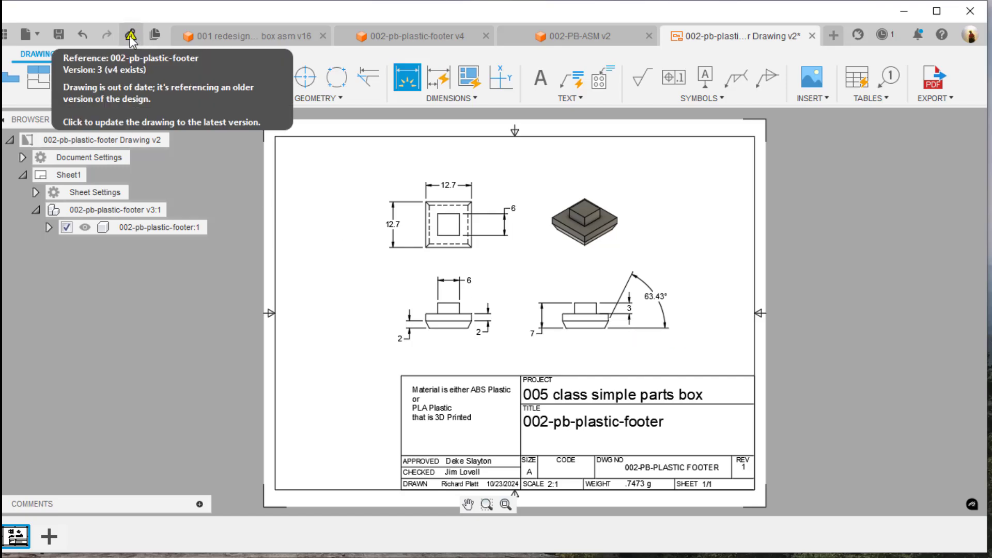
pyautogui.click(131, 36)
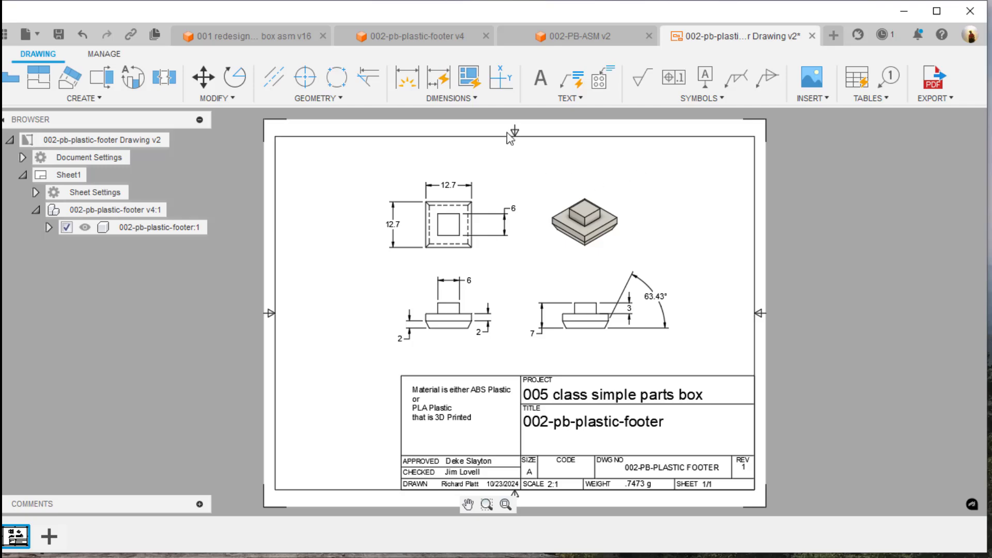
pyautogui.click(57, 36)
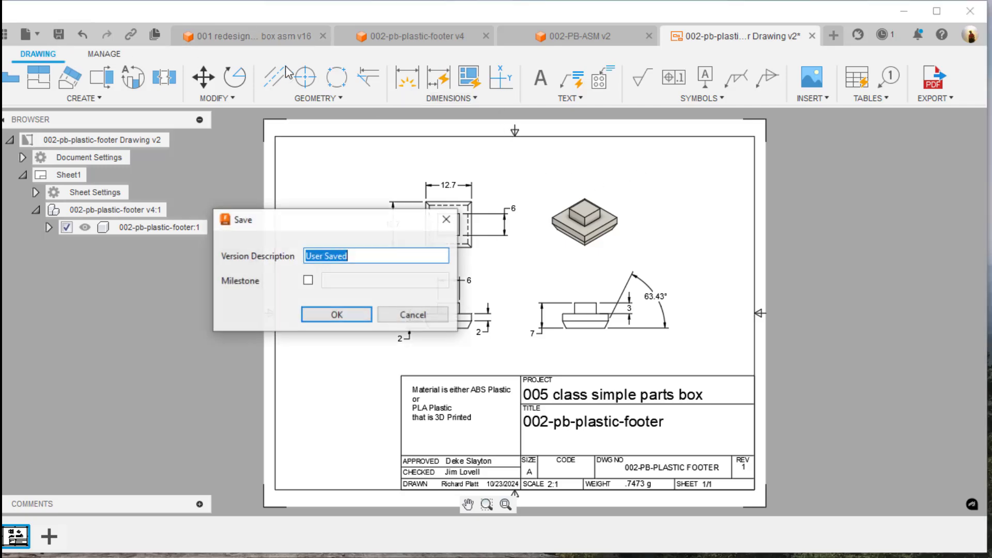
pyautogui.click(337, 315)
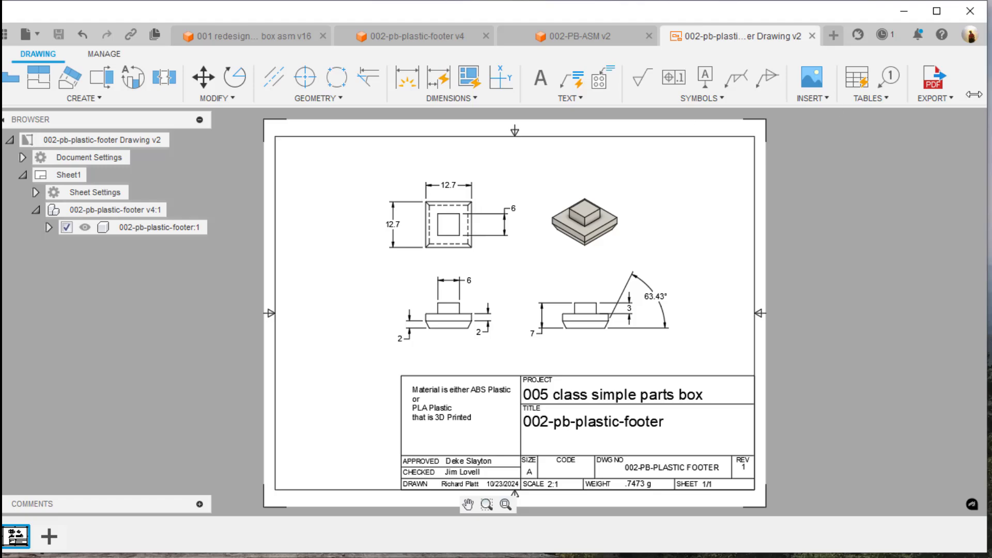
# Step: Export all drawing sheets as a PDF with lineweights to the computer's Downloads folder, and hide the bookmarks in the opened PDF
pyautogui.click(935, 98)
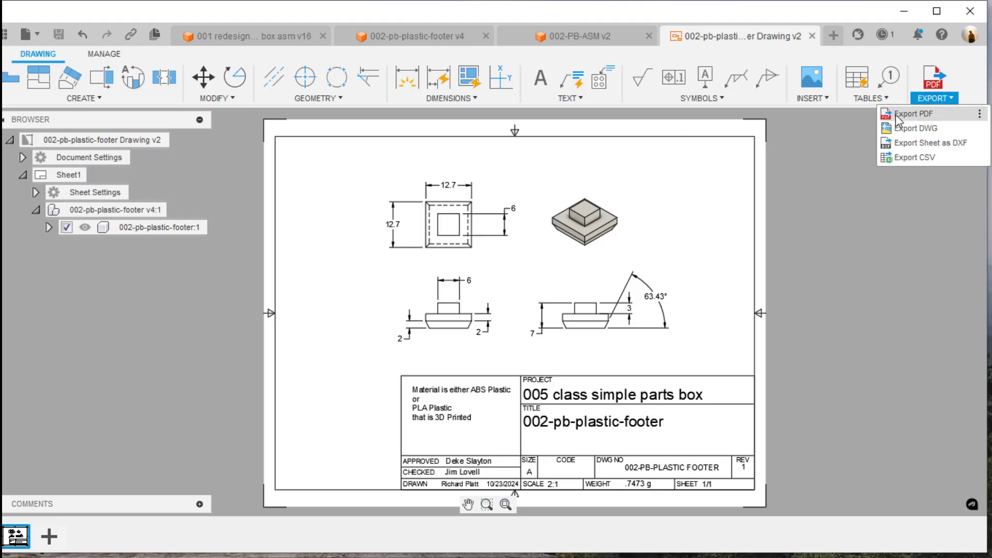
pyautogui.click(913, 114)
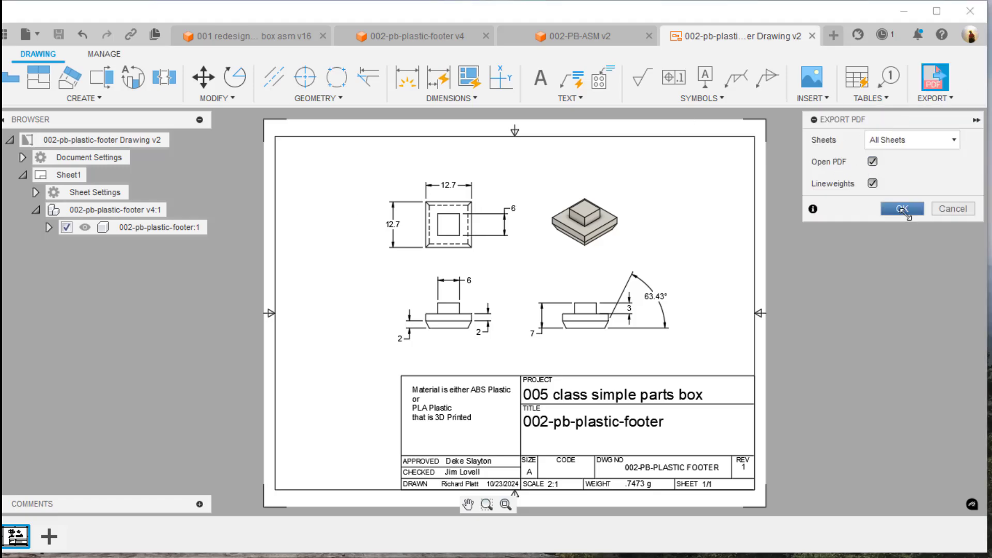
pyautogui.click(902, 209)
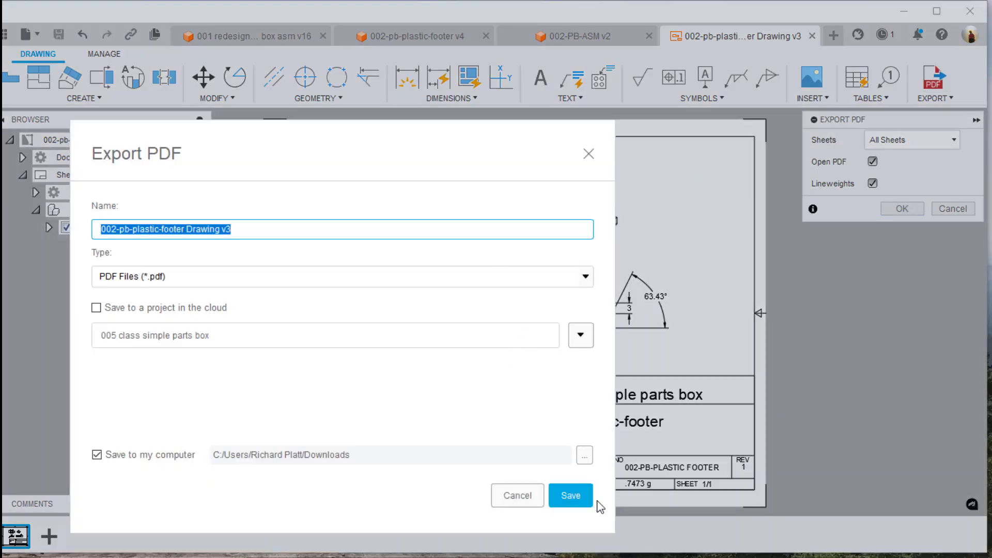
pyautogui.click(569, 494)
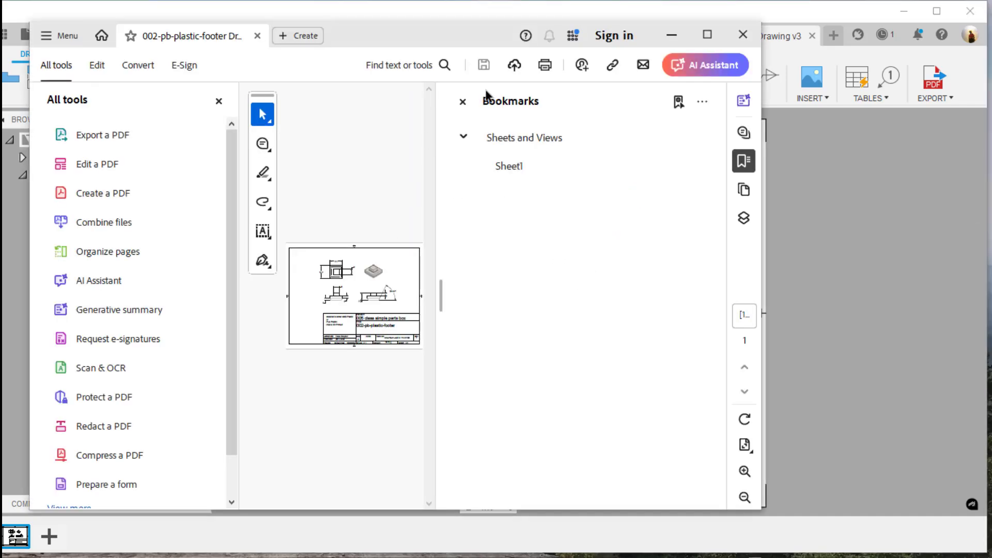
pyautogui.click(463, 102)
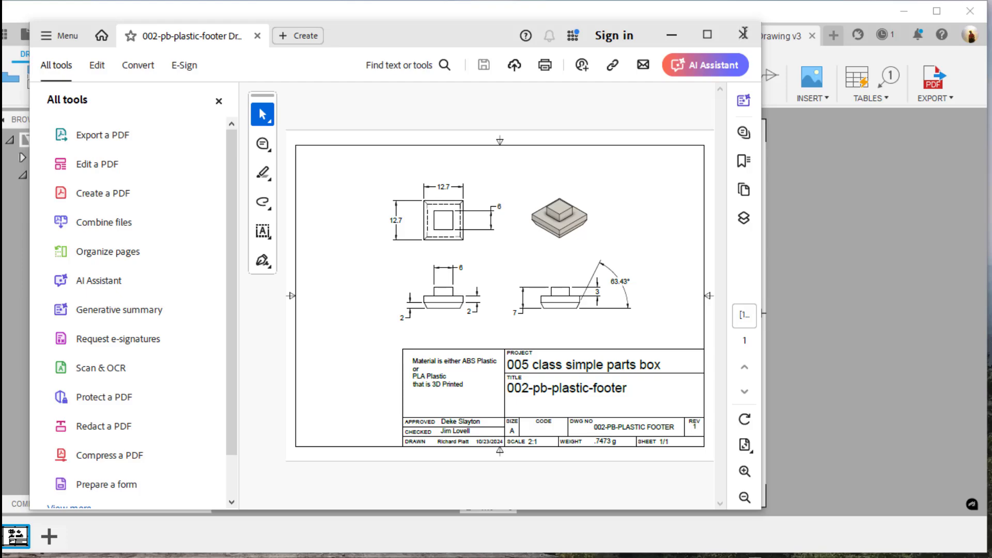
pyautogui.click(877, 229)
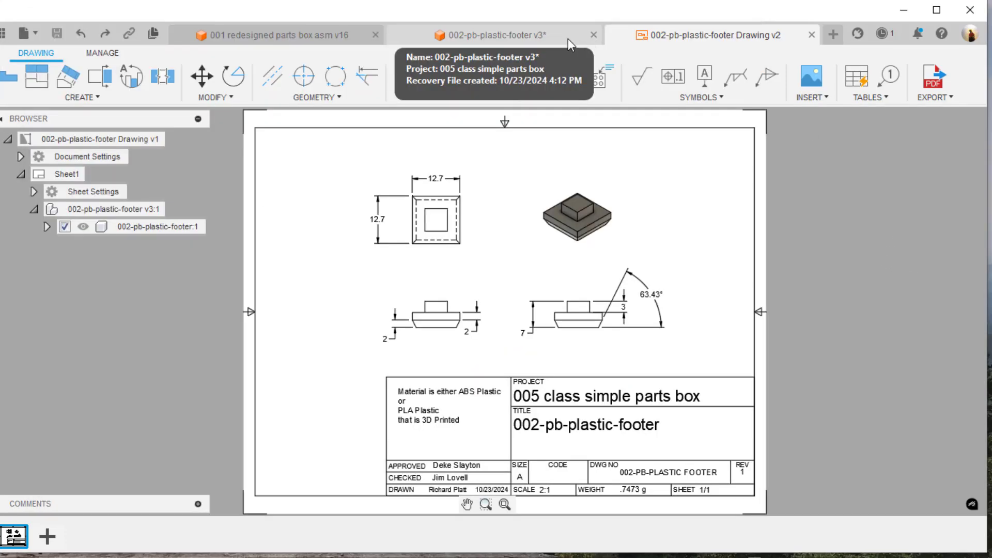
# Step: Close the footer drawing and save the footer design as a new version with the description User Saved
pyautogui.click(811, 34)
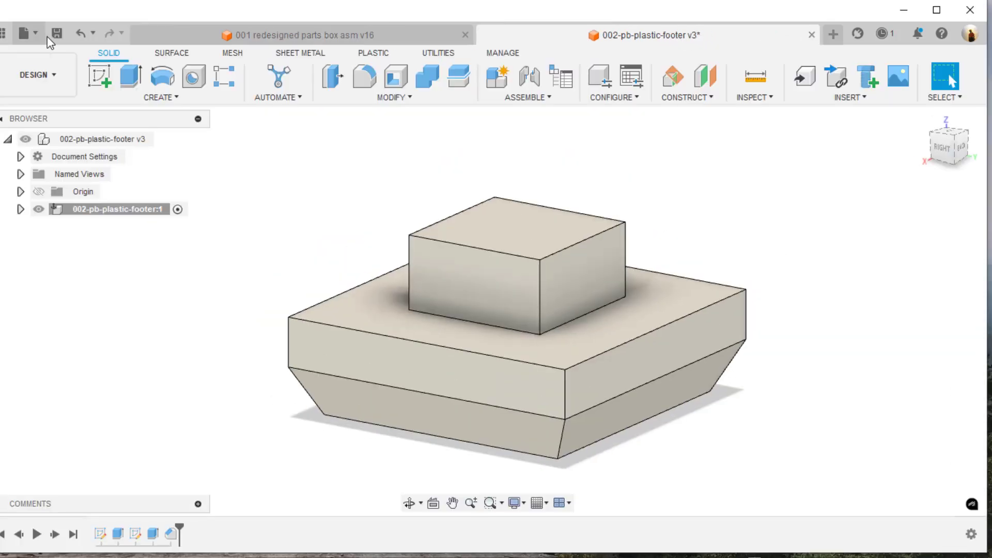
pyautogui.hotkey('ctrl', 's')
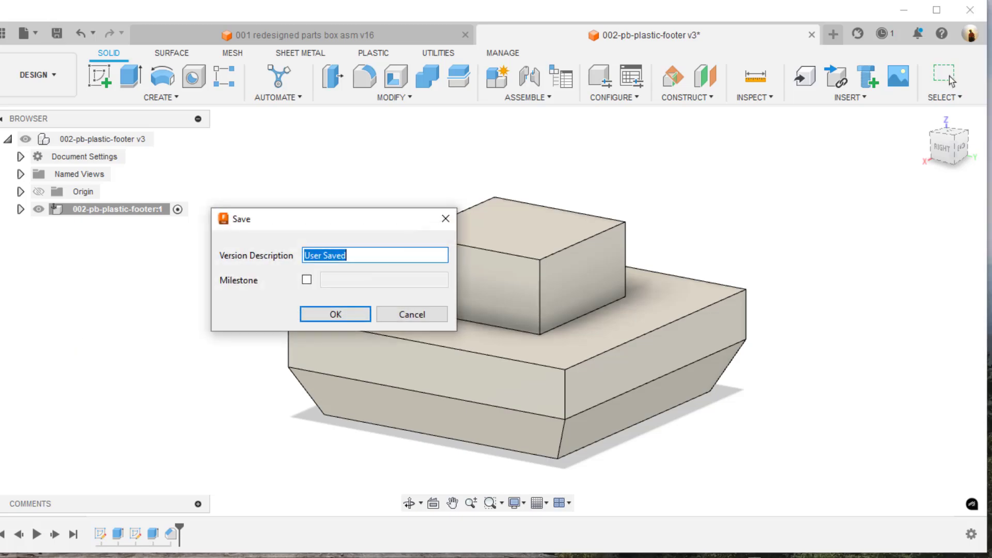
pyautogui.click(326, 312)
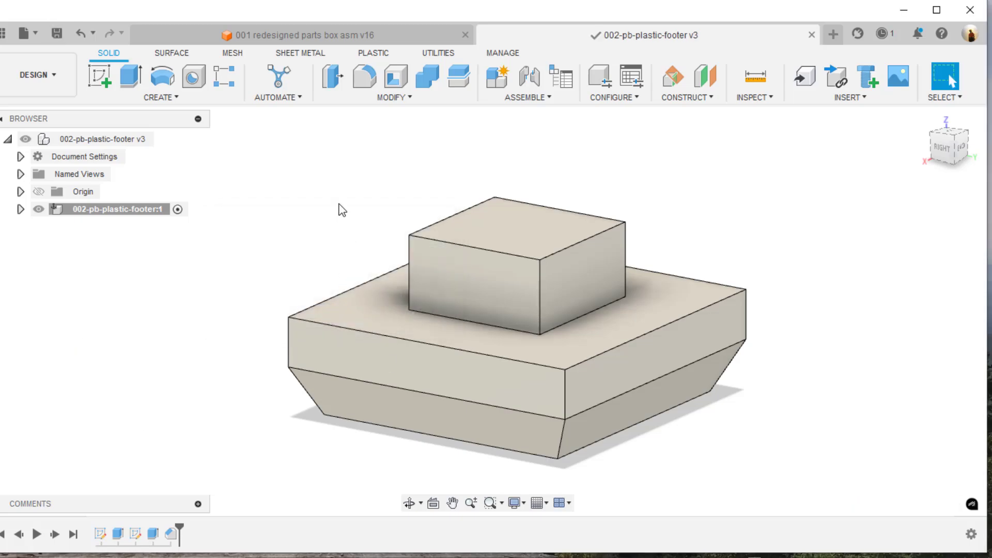
# Step: Create a new design and save it as 002-PB-ASM in the 005 class simple parts box project
pyautogui.click(39, 29)
pyautogui.click(73, 56)
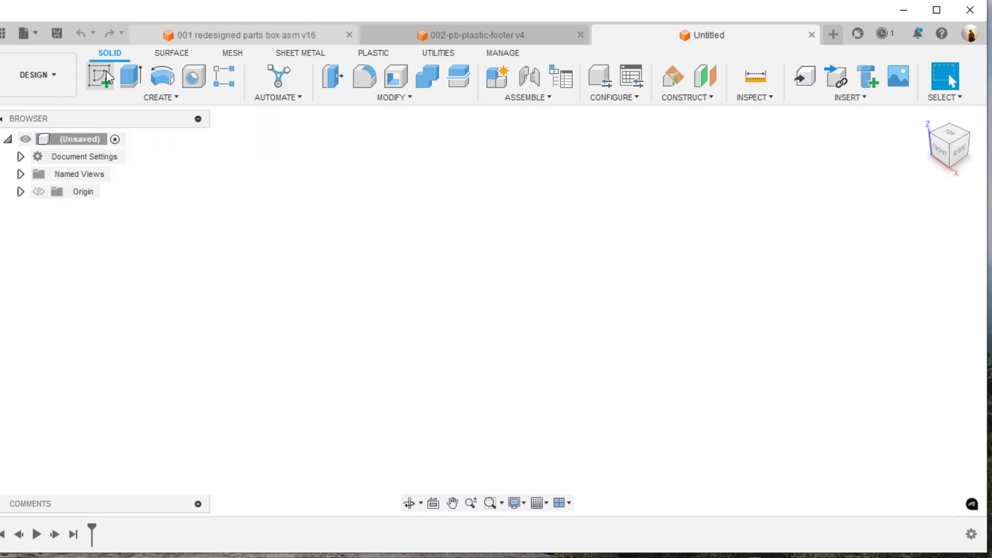
pyautogui.click(58, 34)
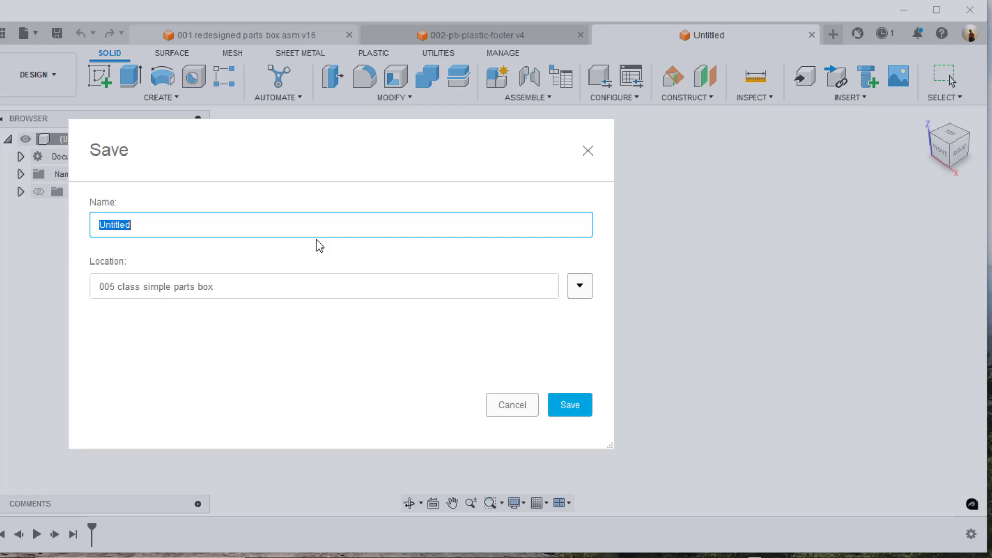
pyautogui.write('002-PB-ASM')
pyautogui.press('Return')
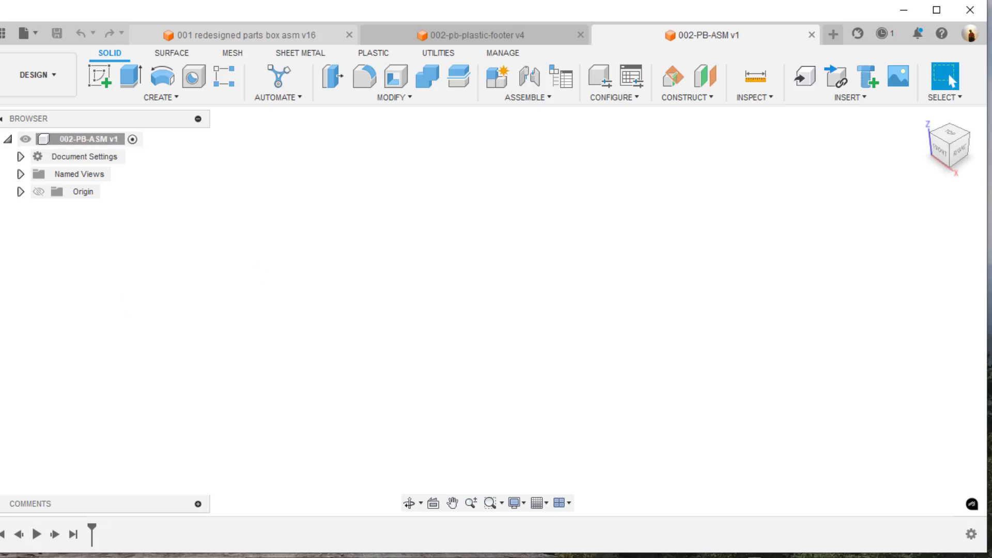
# Step: Insert the 002-pb-floor component into the assembly at its default position with no move offsets
pyautogui.moveTo(326, 271); pyautogui.dragTo(400, 267)
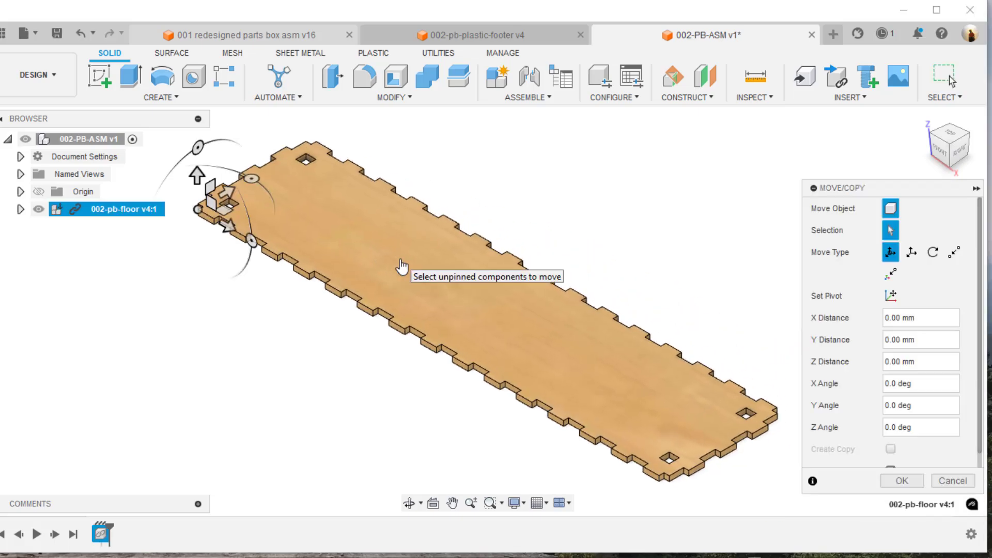
pyautogui.scroll(-2, 504, 217)
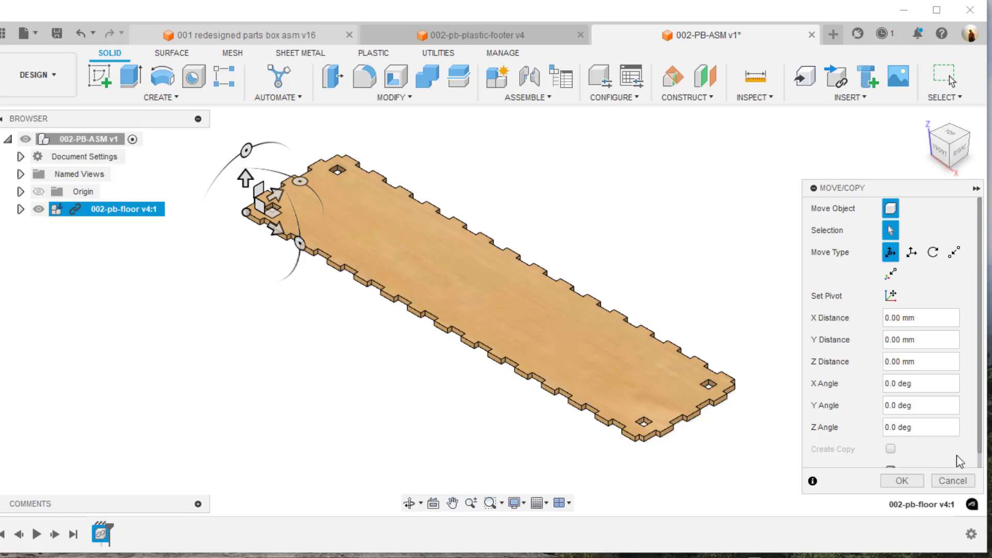
pyautogui.click(901, 480)
# Step: Insert the 002-pb-plastic-footer component and place it below the floor's end, moving it about 71.6 mm along X and 31.3 mm up along Z
pyautogui.keyDown('shift'); pyautogui.moveTo(741, 407); pyautogui.dragTo(757, 290, button='middle'); pyautogui.keyUp('shift')
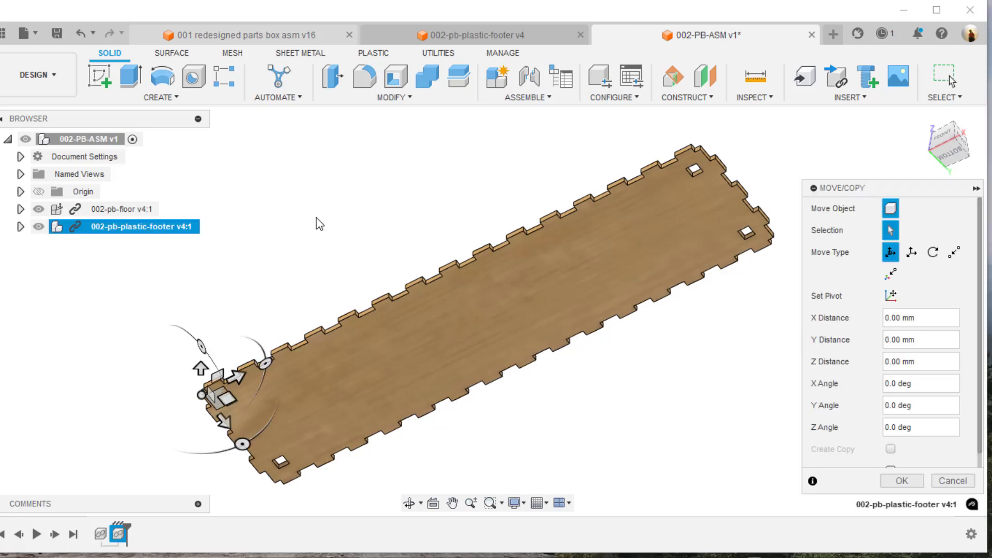
pyautogui.scroll(-3, 336, 241)
pyautogui.keyDown('shift'); pyautogui.moveTo(350, 227); pyautogui.dragTo(241, 236, button='middle'); pyautogui.keyUp('shift')
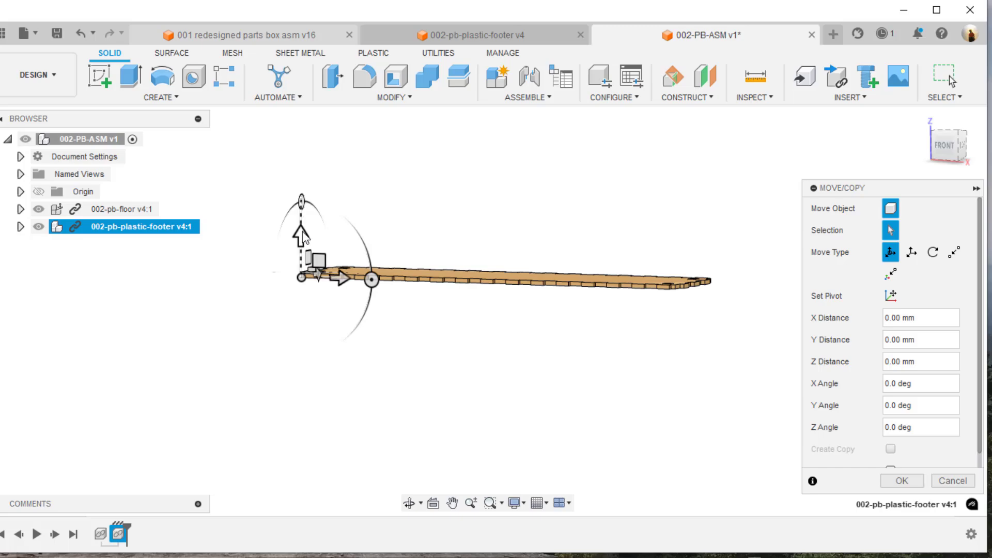
pyautogui.moveTo(309, 234); pyautogui.dragTo(431, 381)
pyautogui.moveTo(490, 347); pyautogui.dragTo(593, 278, button='middle')
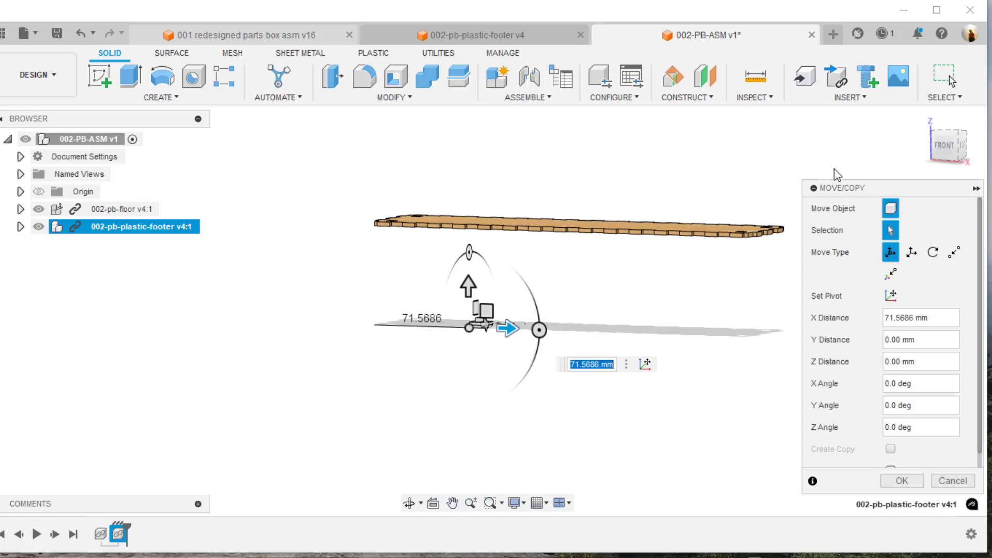
pyautogui.click(960, 147)
pyautogui.keyDown('shift'); pyautogui.moveTo(594, 269); pyautogui.dragTo(451, 312, button='middle'); pyautogui.keyUp('shift')
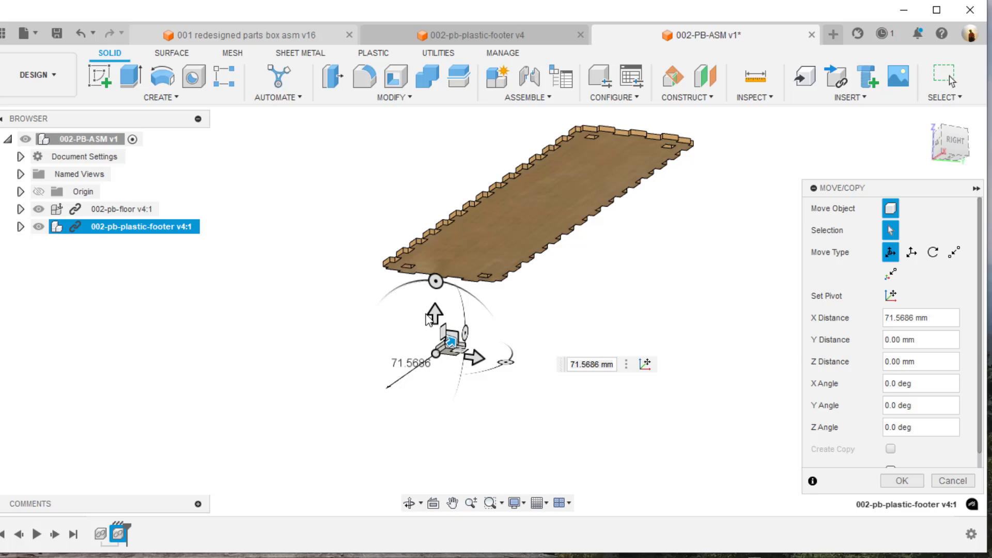
pyautogui.moveTo(423, 313); pyautogui.dragTo(387, 284)
pyautogui.scroll(5, 387, 284)
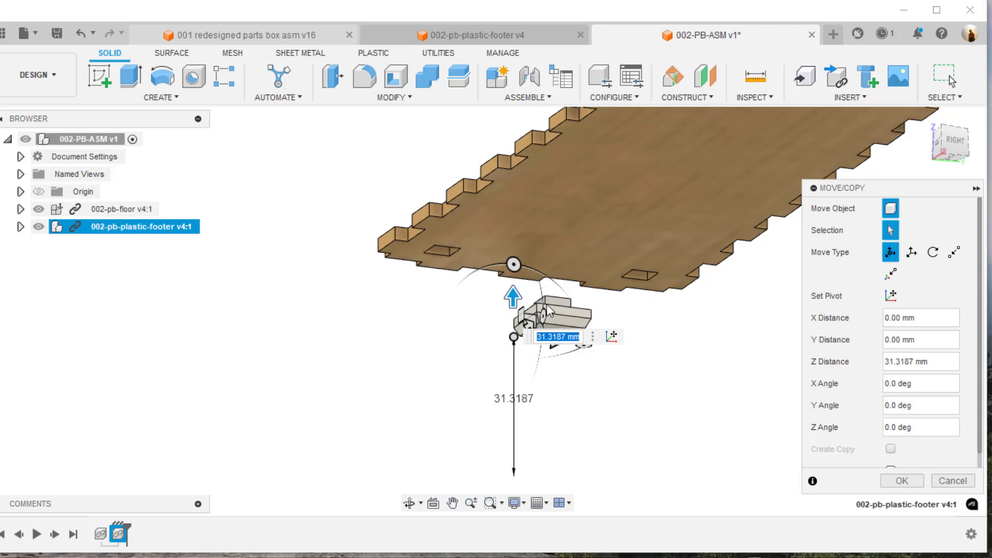
pyautogui.click(902, 481)
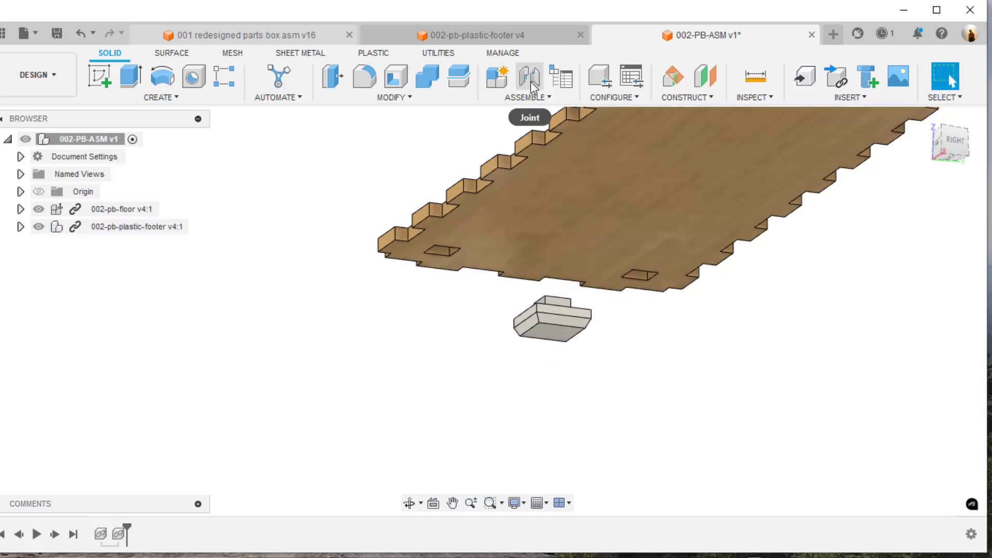
# Step: Begin a joint with its first snap at the midpoint of the lower inner edge of the floor's corner hole
pyautogui.click(531, 80)
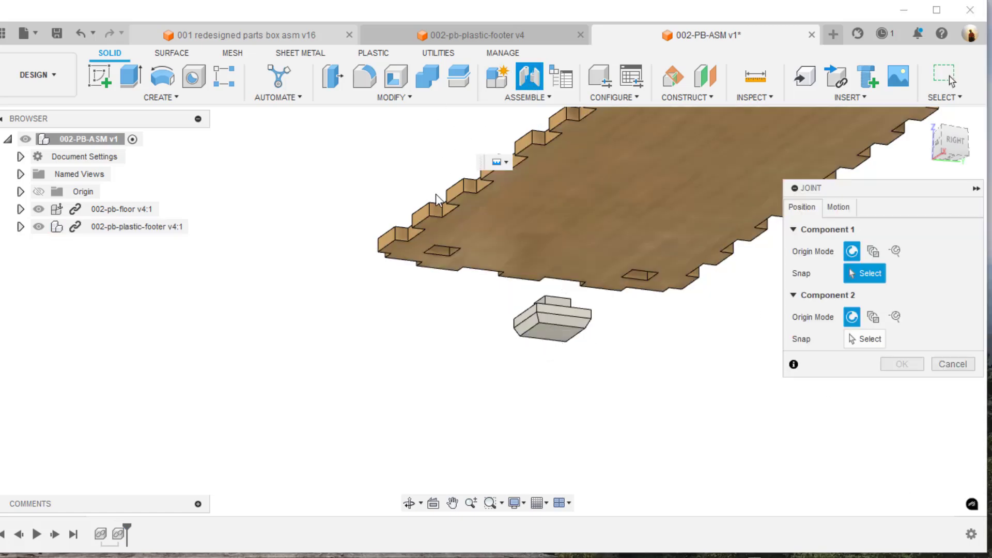
pyautogui.scroll(4, 500, 275)
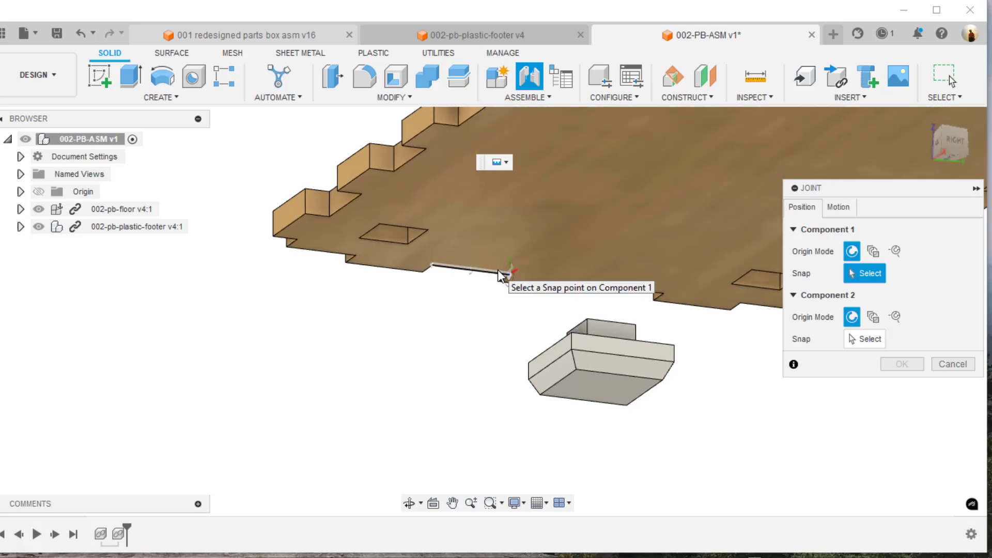
pyautogui.scroll(2, 500, 275)
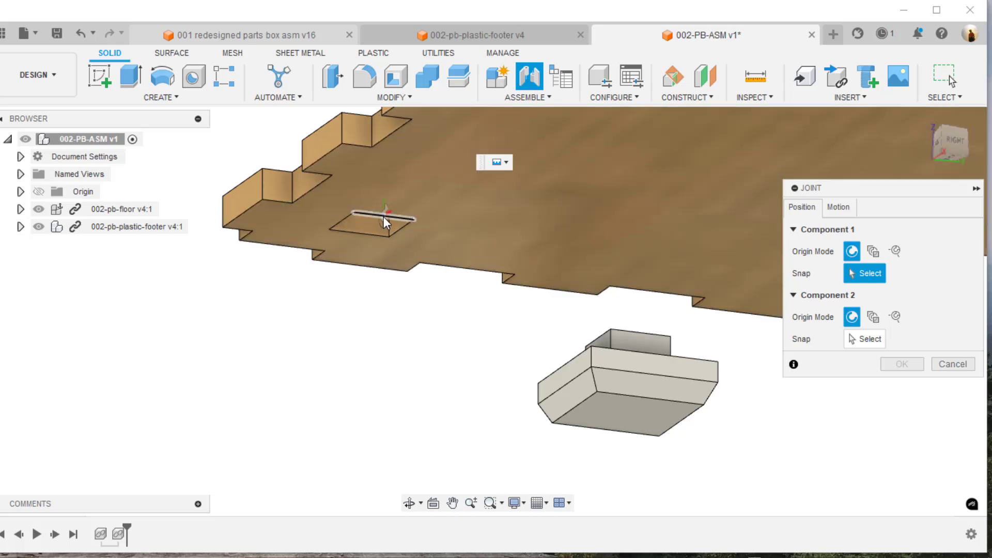
pyautogui.scroll(3, 383, 216)
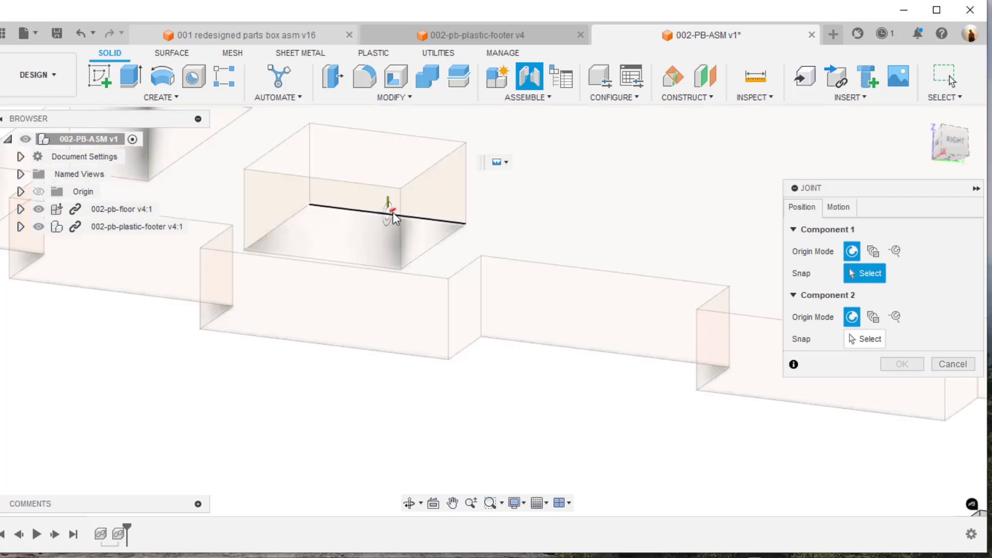
pyautogui.click(391, 213)
pyautogui.scroll(-5, 393, 230)
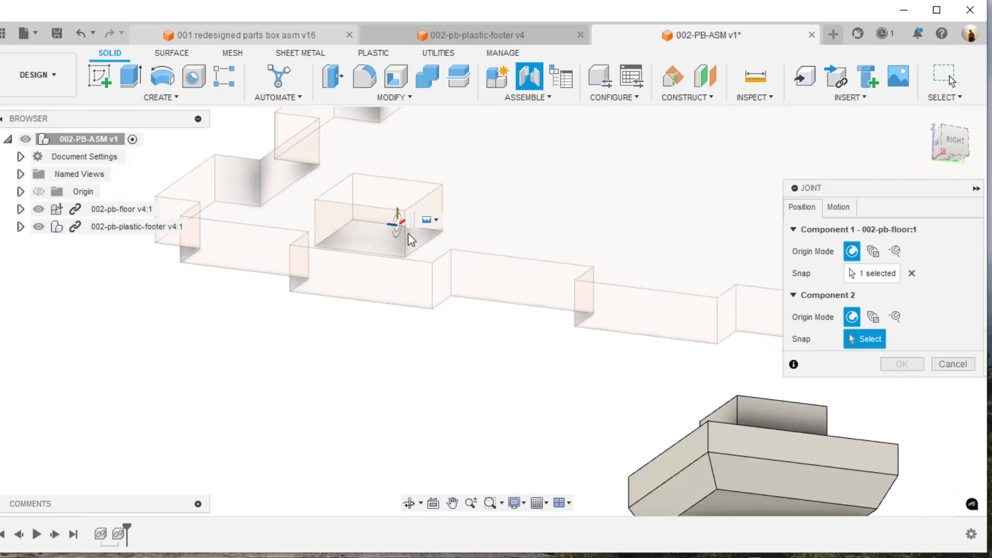
# Step: Complete the rigid joint by snapping to the midpoint of the base edge of the footer's raised square peg, with zero angle and offsets
pyautogui.keyDown('shift'); pyautogui.moveTo(429, 245); pyautogui.dragTo(279, 157, button='middle'); pyautogui.keyUp('shift')
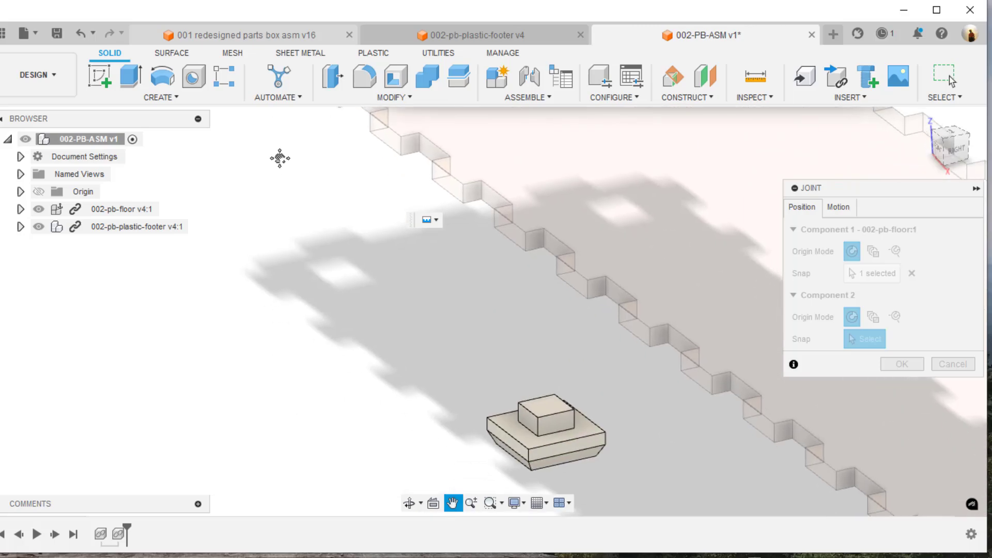
pyautogui.keyDown('shift'); pyautogui.moveTo(405, 205); pyautogui.dragTo(405, 284, button='middle'); pyautogui.keyUp('shift')
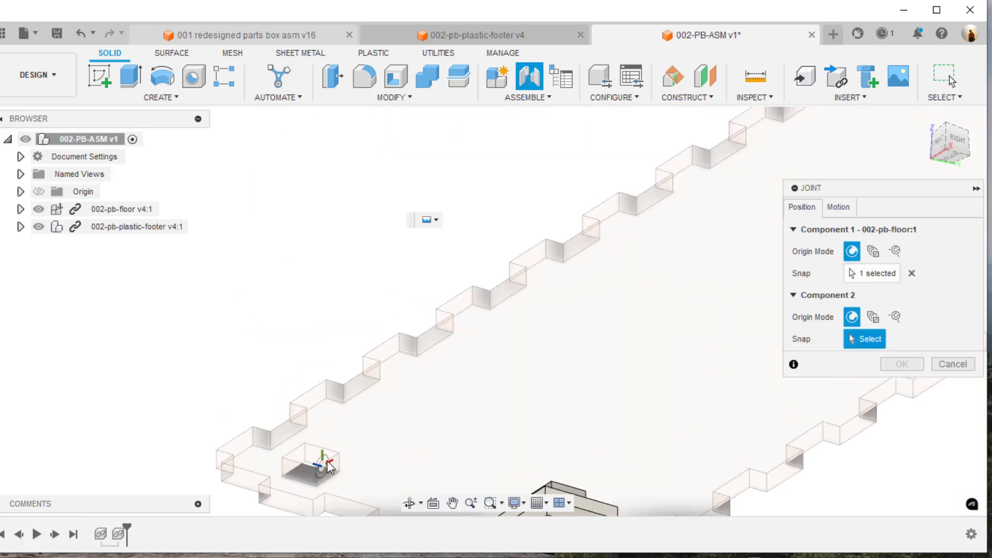
pyautogui.scroll(-3, 404, 248)
pyautogui.keyDown('shift'); pyautogui.moveTo(406, 237); pyautogui.dragTo(414, 353, button='middle'); pyautogui.keyUp('shift')
pyautogui.scroll(5, 560, 457)
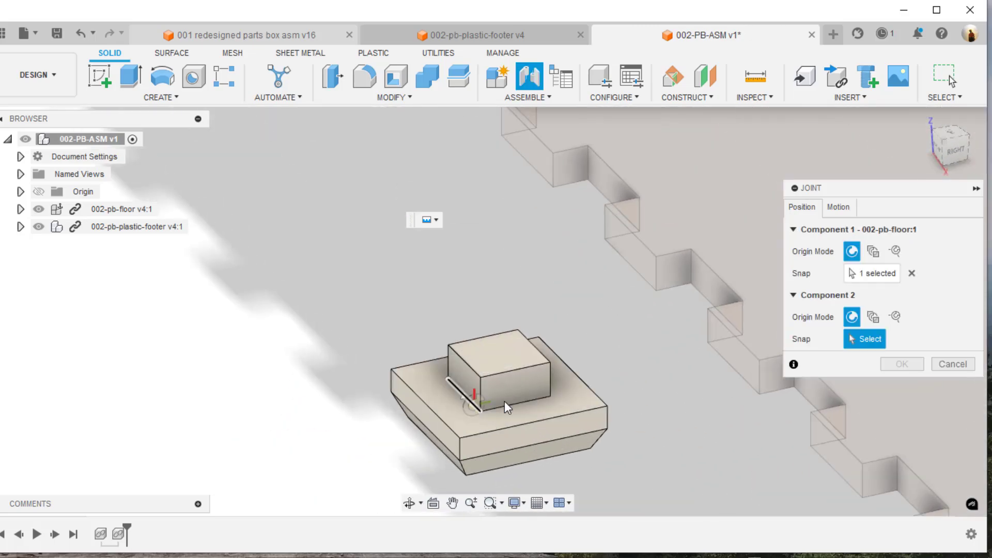
pyautogui.scroll(4, 515, 407)
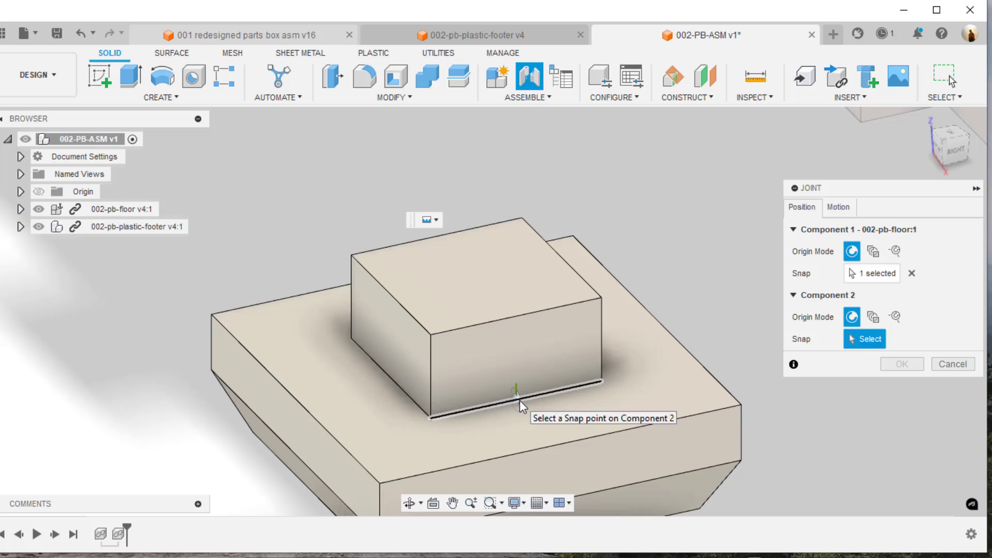
pyautogui.click(519, 401)
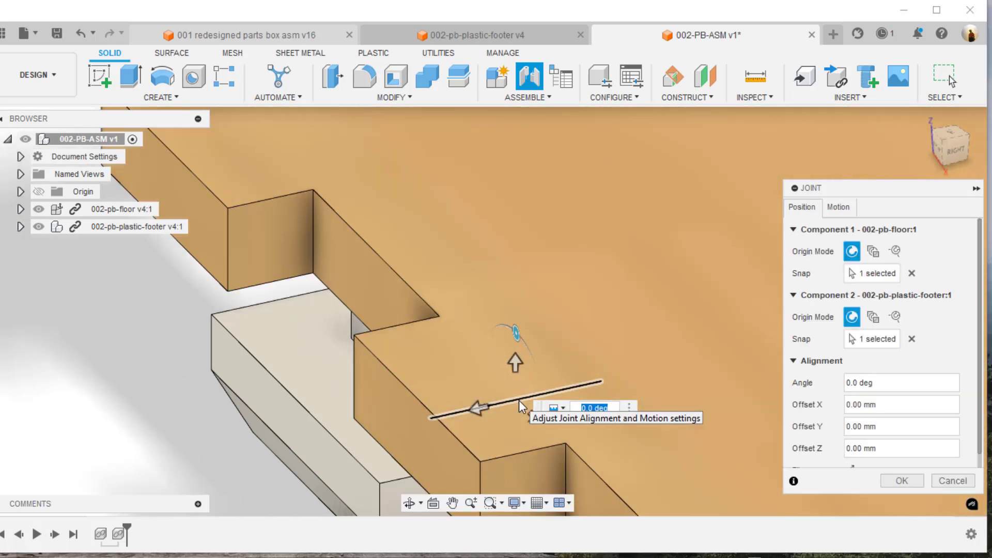
pyautogui.scroll(-3, 519, 400)
pyautogui.keyDown('shift'); pyautogui.moveTo(519, 398); pyautogui.dragTo(520, 320, button='middle'); pyautogui.keyUp('shift')
pyautogui.scroll(-3, 512, 348)
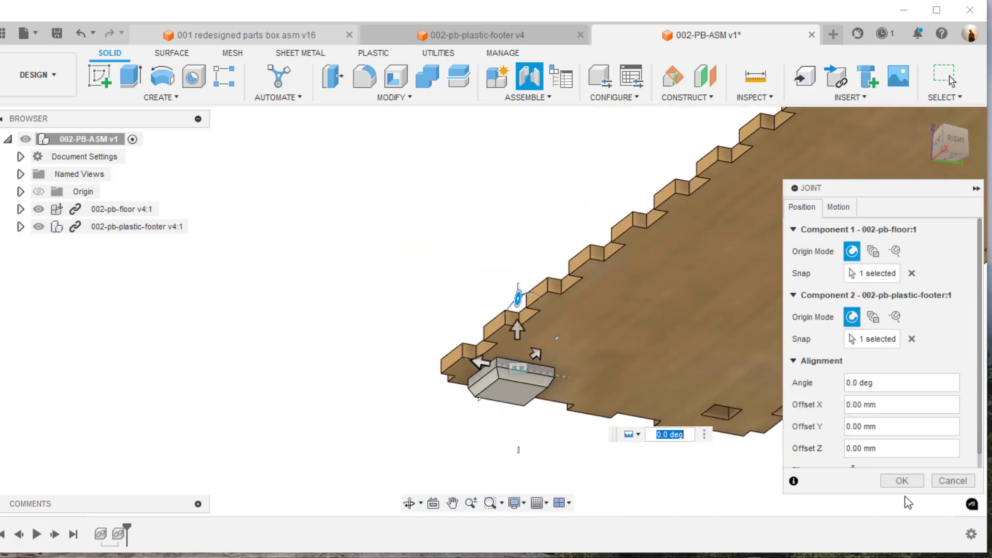
pyautogui.click(902, 480)
# Step: Inspect the footer's fit in the floor hole and review its joint's alignment settings without altering them
pyautogui.keyDown('shift'); pyautogui.moveTo(901, 481); pyautogui.dragTo(525, 396, button='middle'); pyautogui.keyUp('shift')
pyautogui.scroll(3, 482, 385)
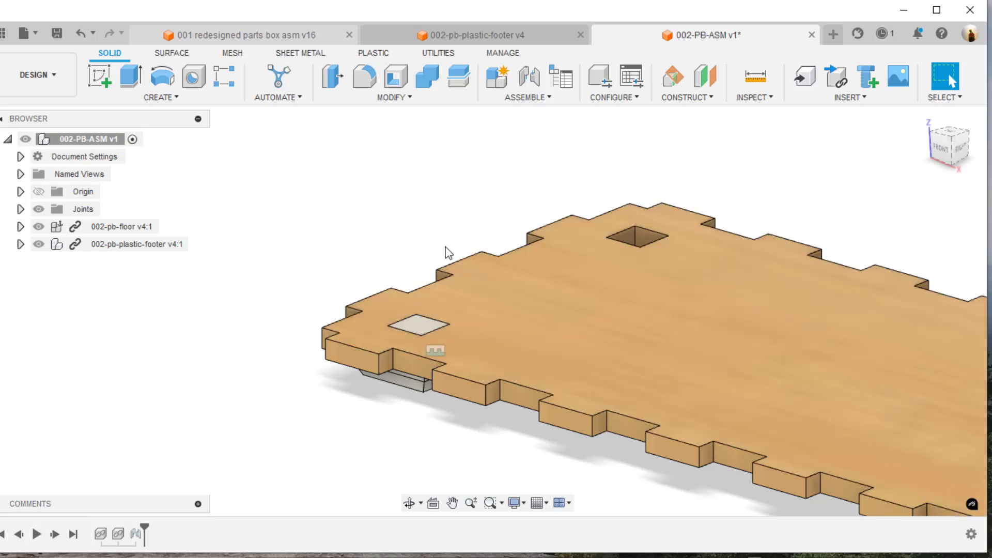
pyautogui.click(440, 349)
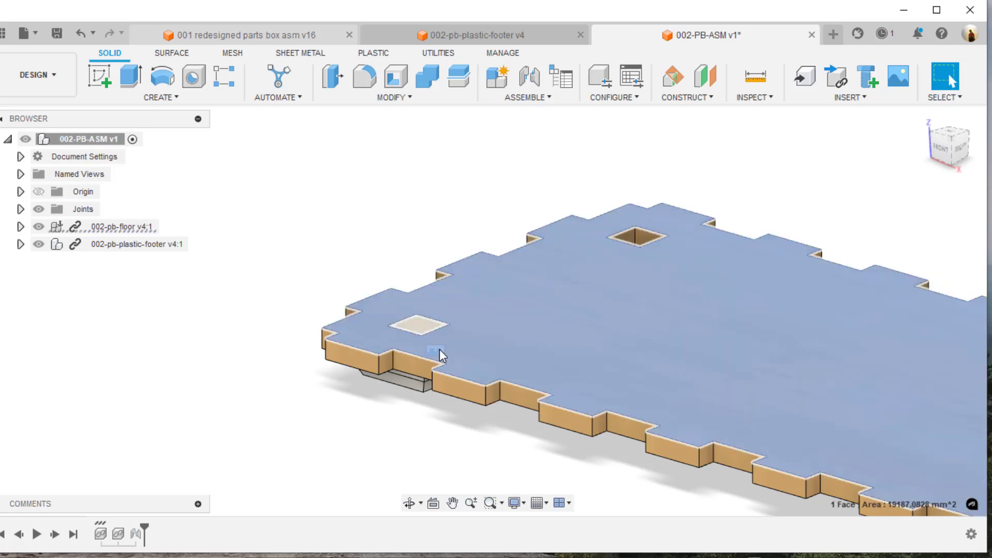
pyautogui.keyDown('shift'); pyautogui.moveTo(544, 351); pyautogui.dragTo(463, 383, button='middle'); pyautogui.keyUp('shift')
pyautogui.click(137, 536)
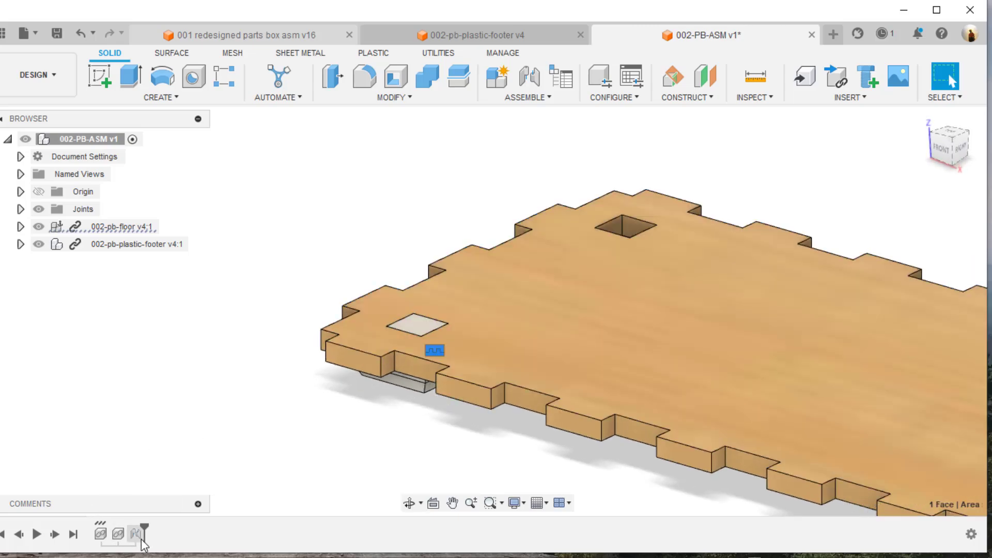
pyautogui.rightClick(139, 537)
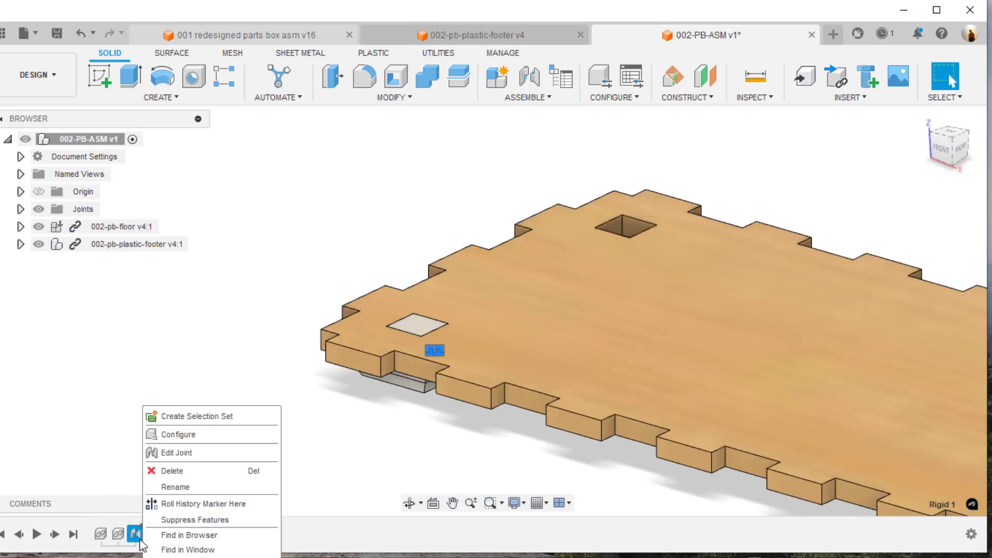
pyautogui.click(165, 454)
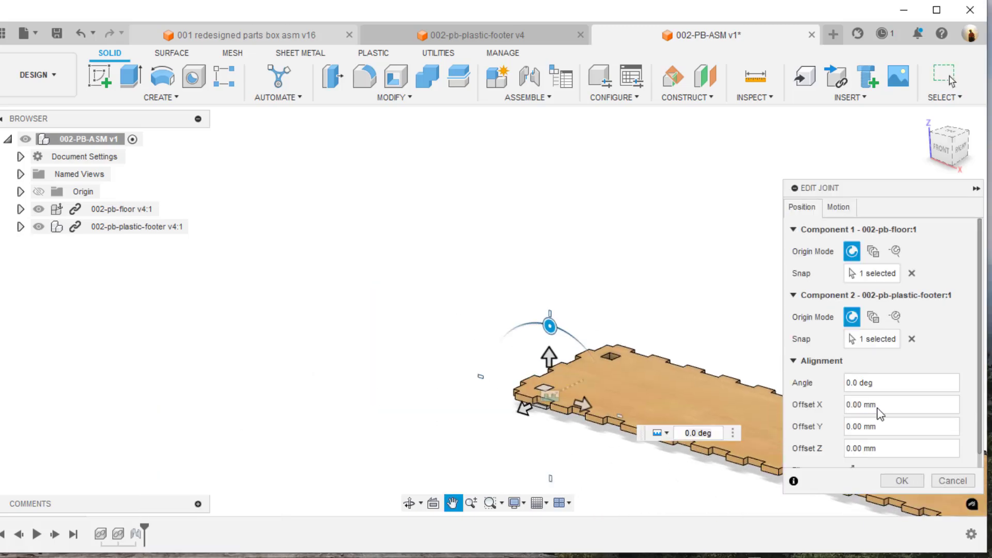
pyautogui.click(917, 481)
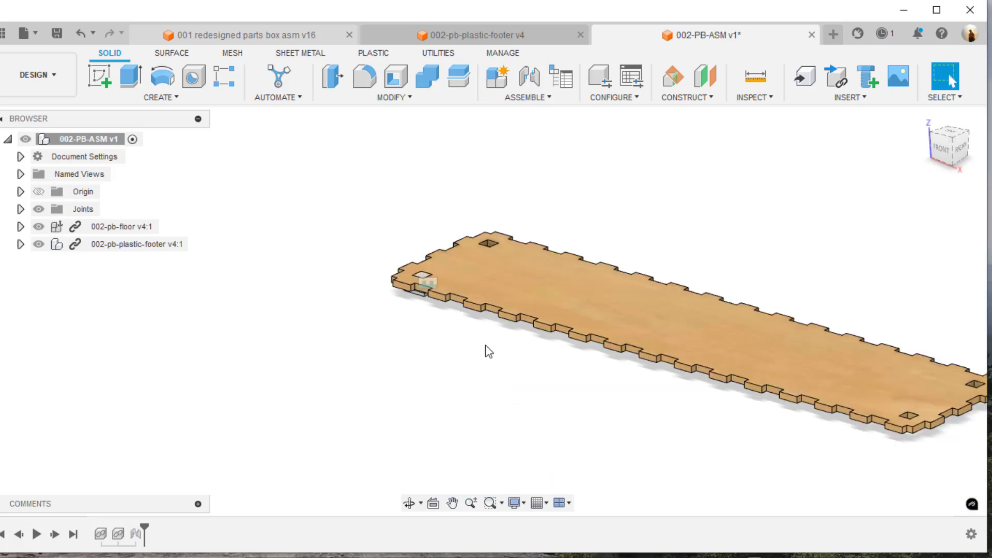
# Step: Insert a second 002-pb-plastic-footer and move it about 31.7 mm down along Z, clear of the floor
pyautogui.moveTo(488, 351); pyautogui.dragTo(439, 355, button='middle')
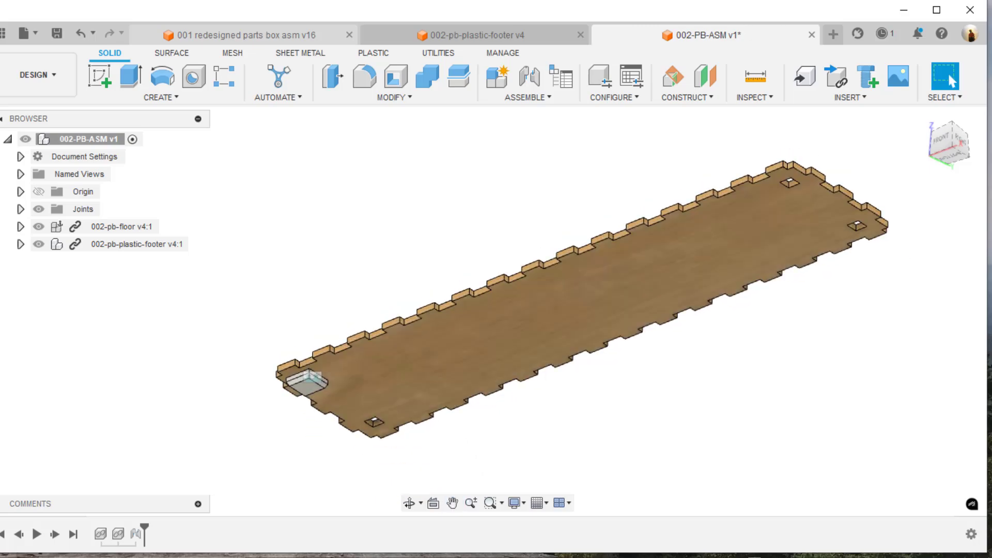
pyautogui.moveTo(405, 290); pyautogui.dragTo(413, 258)
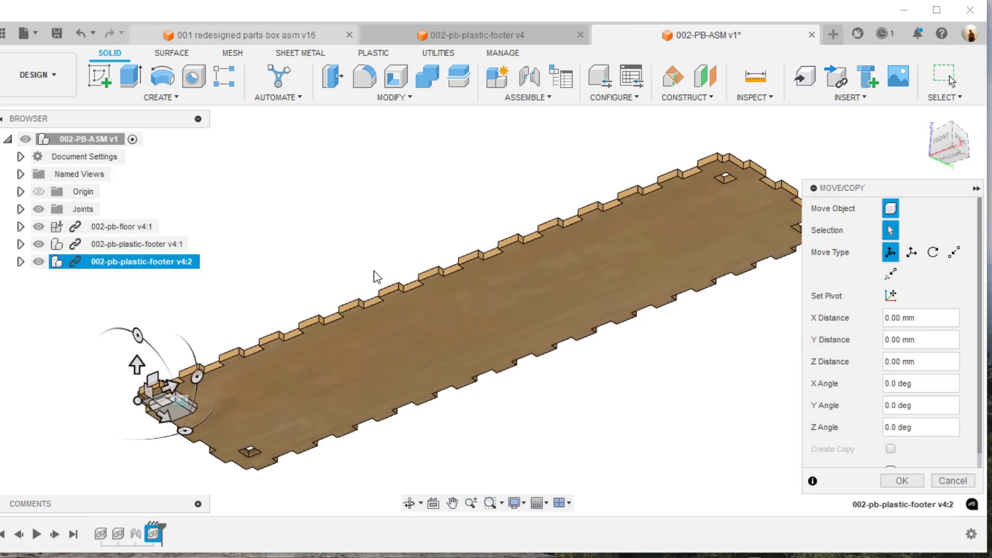
pyautogui.moveTo(141, 369); pyautogui.dragTo(174, 401)
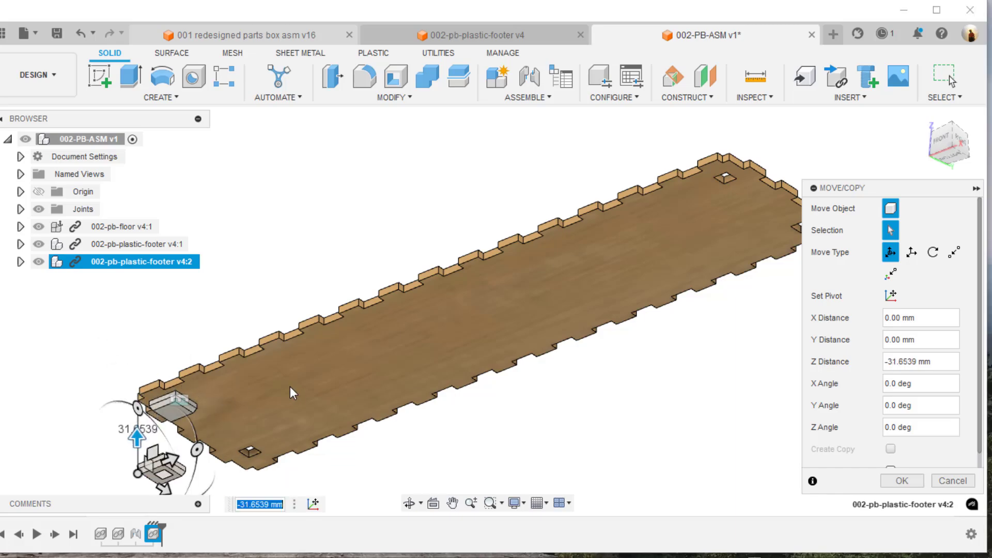
pyautogui.scroll(5, 354, 319)
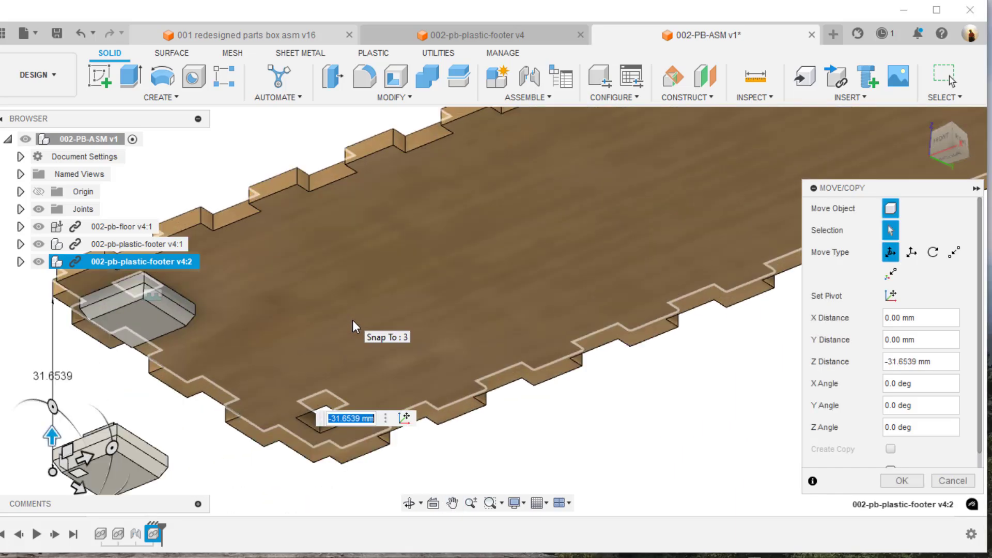
pyautogui.moveTo(353, 320); pyautogui.dragTo(393, 264, button='middle')
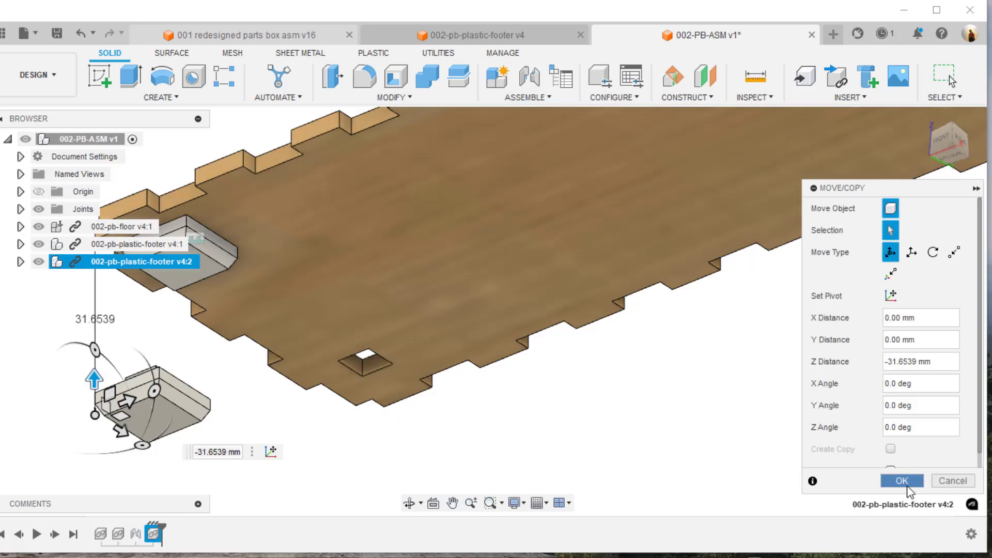
pyautogui.click(901, 480)
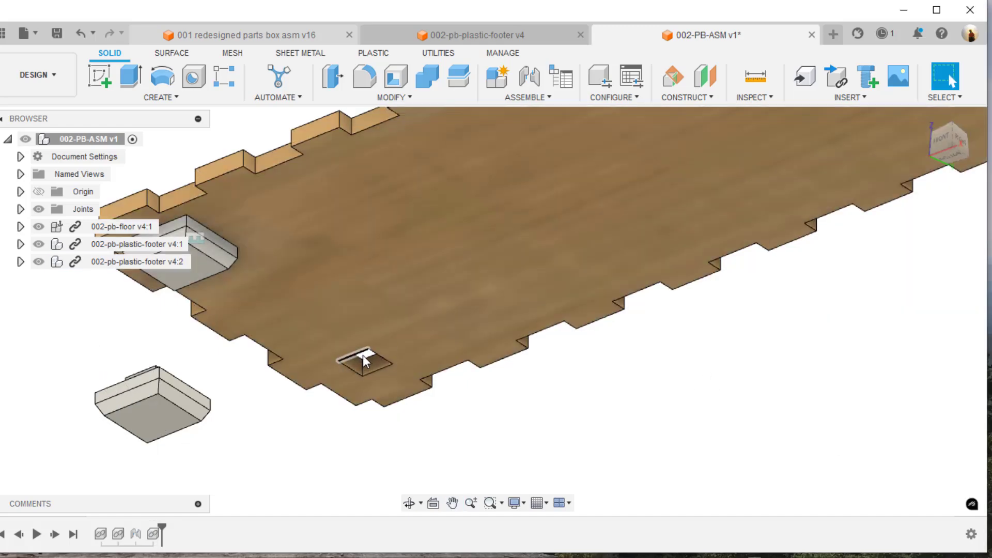
# Step: Join the second footer's peg base edge midpoint to the lower edge midpoint of the other hole at the same end of the floor
pyautogui.click(531, 78)
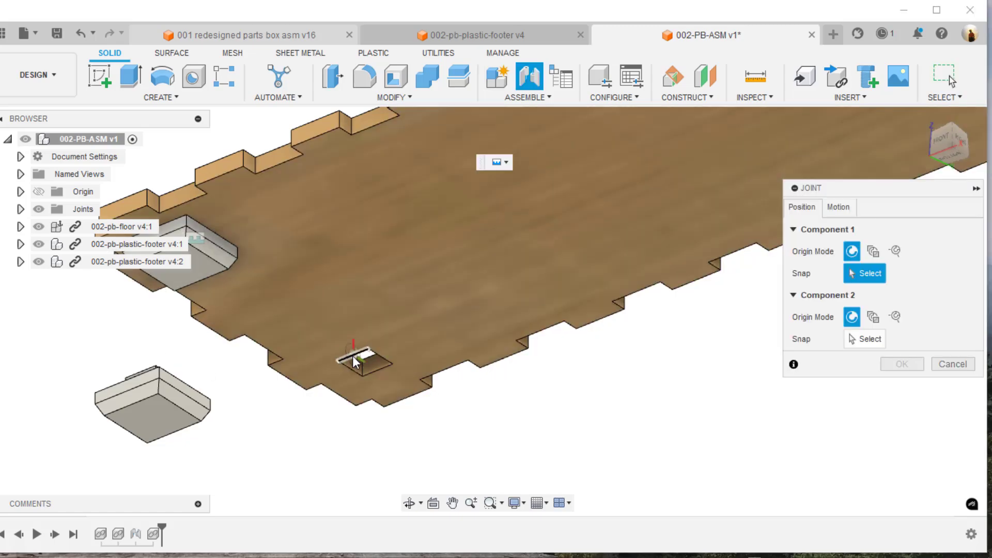
pyautogui.click(355, 361)
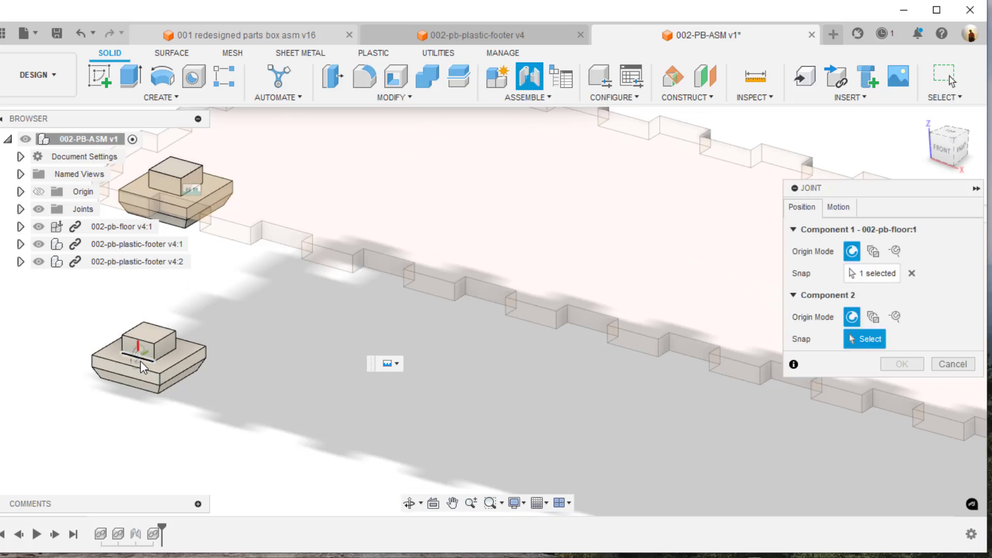
pyautogui.click(139, 361)
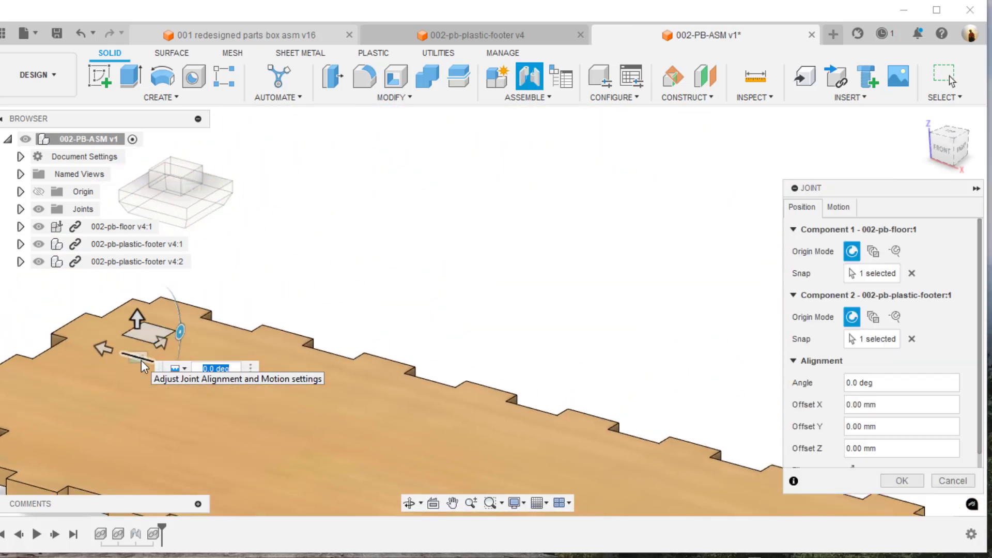
pyautogui.moveTo(267, 238); pyautogui.dragTo(400, 204, button='middle')
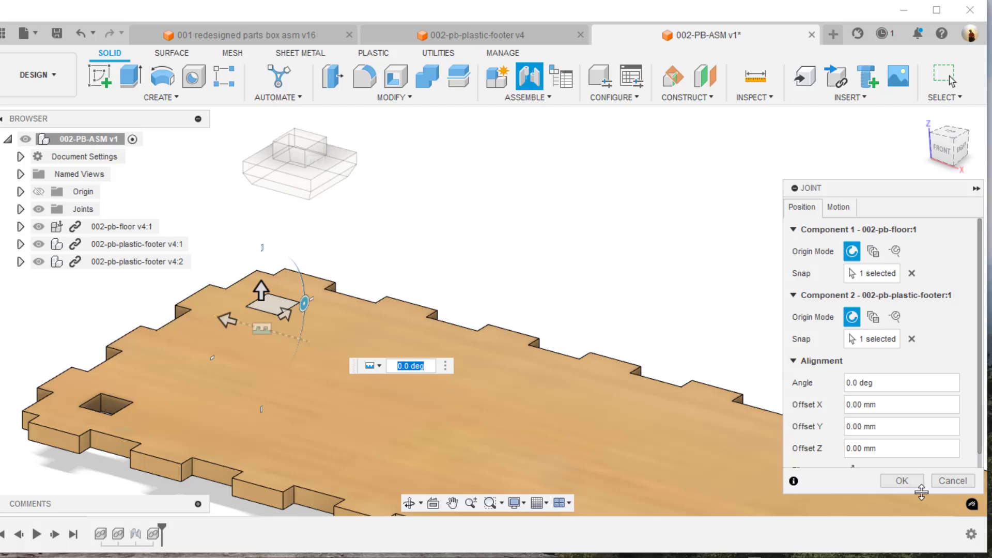
pyautogui.click(902, 482)
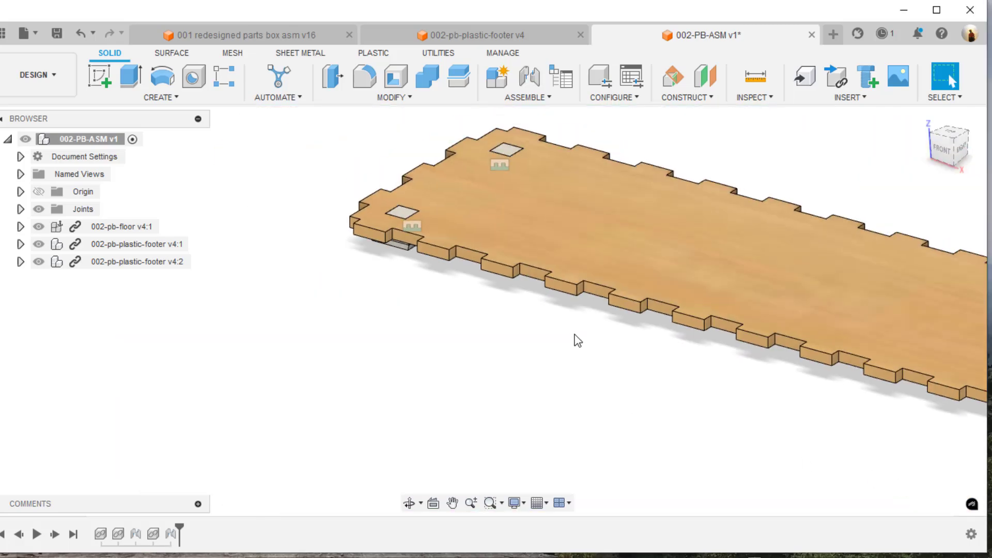